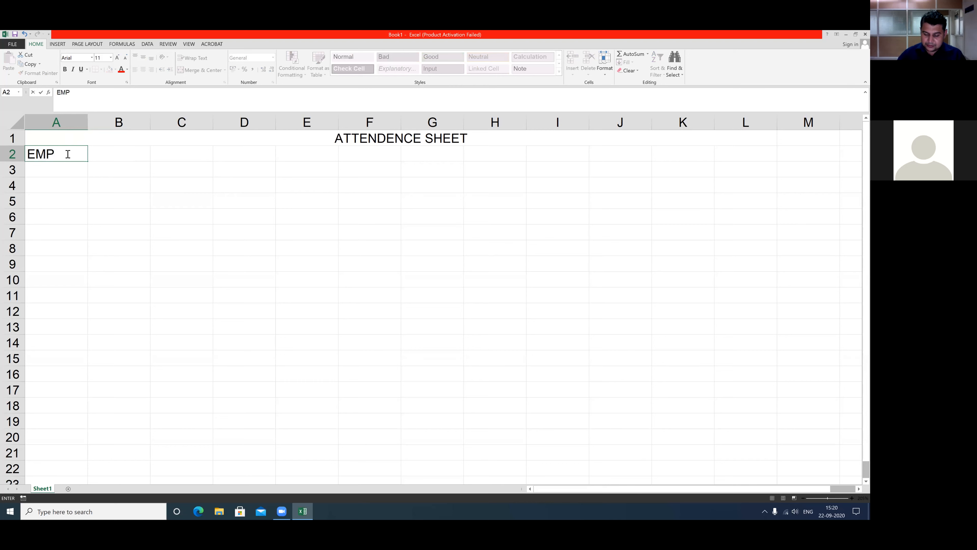
Complete the heading EMP_NAME in cell A2.
text(NAM)
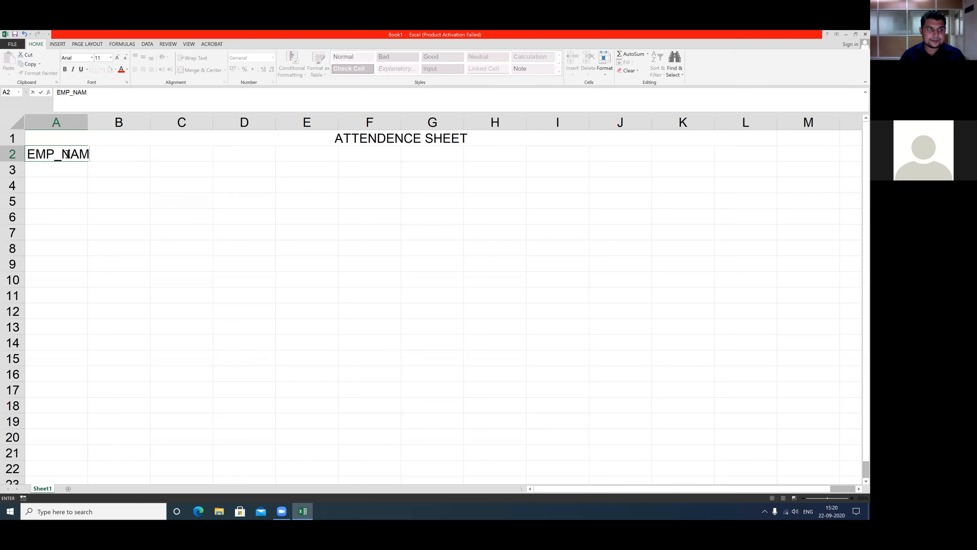
text(E)
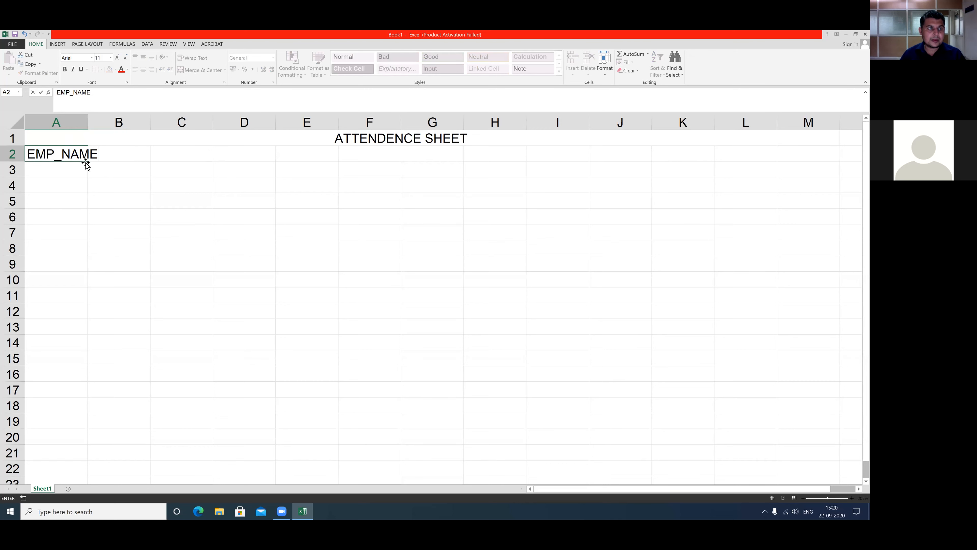
key(Return)
Enter the first employee's name in A3, fill the employee name list down through A9, and widen column A to fit.
text(R)
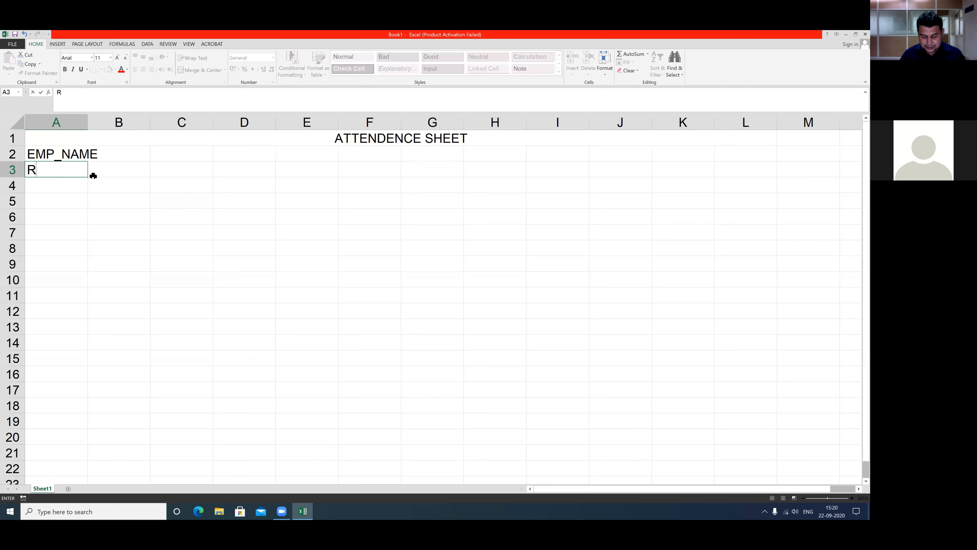
text(ANJAN)
key(Return)
key(Up)
drag(89, 178, 72, 275)
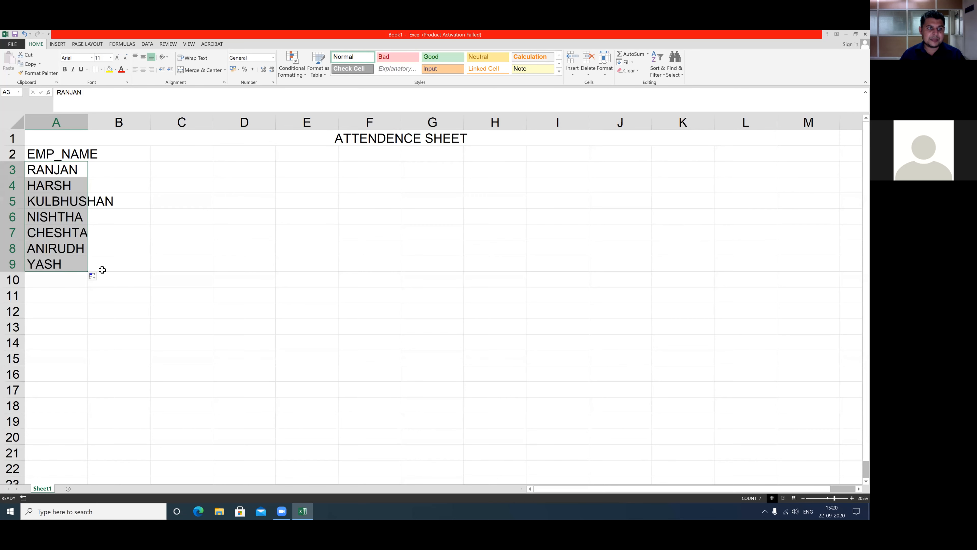
click(137, 230)
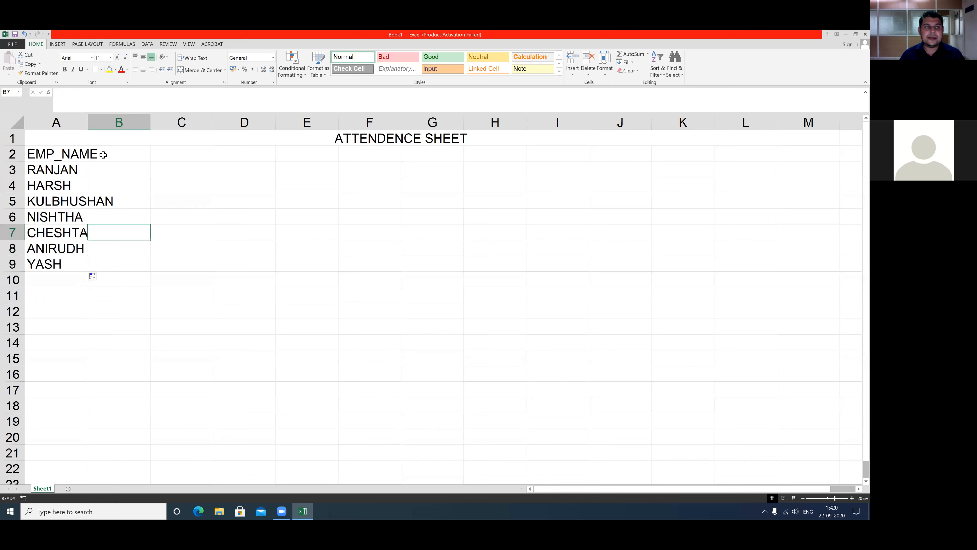
drag(89, 124, 119, 130)
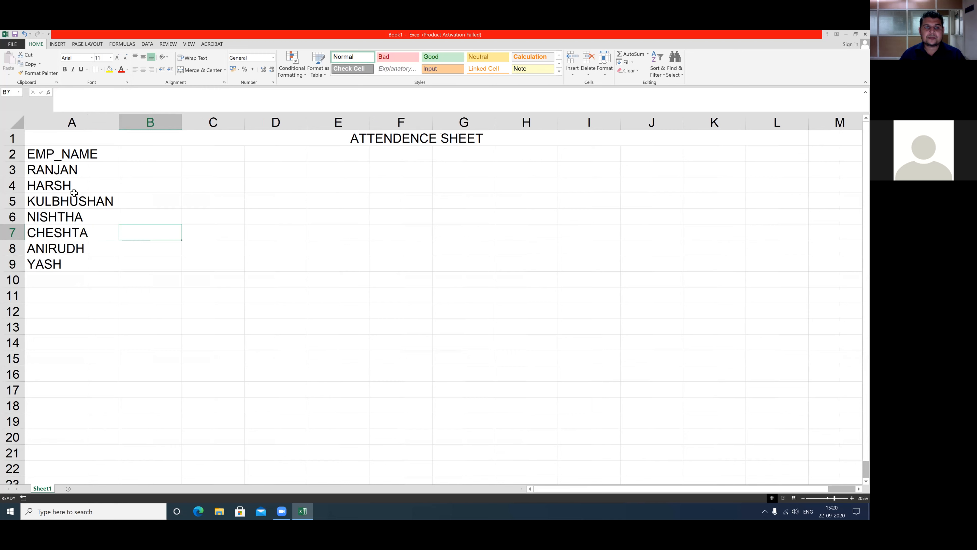
Enter 1 in cell B2 as the first day number.
click(148, 154)
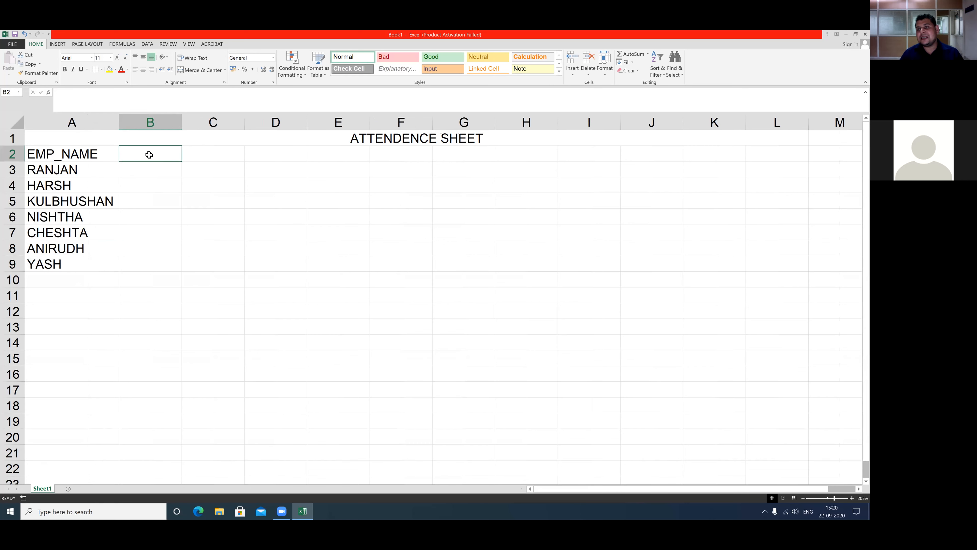
text(1)
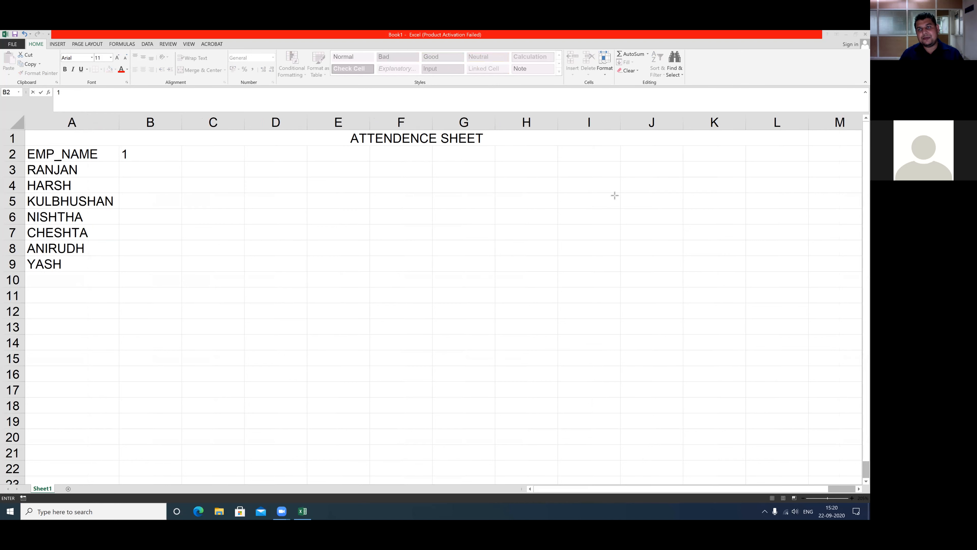
drag(645, 220, 642, 160)
drag(638, 73, 631, 61)
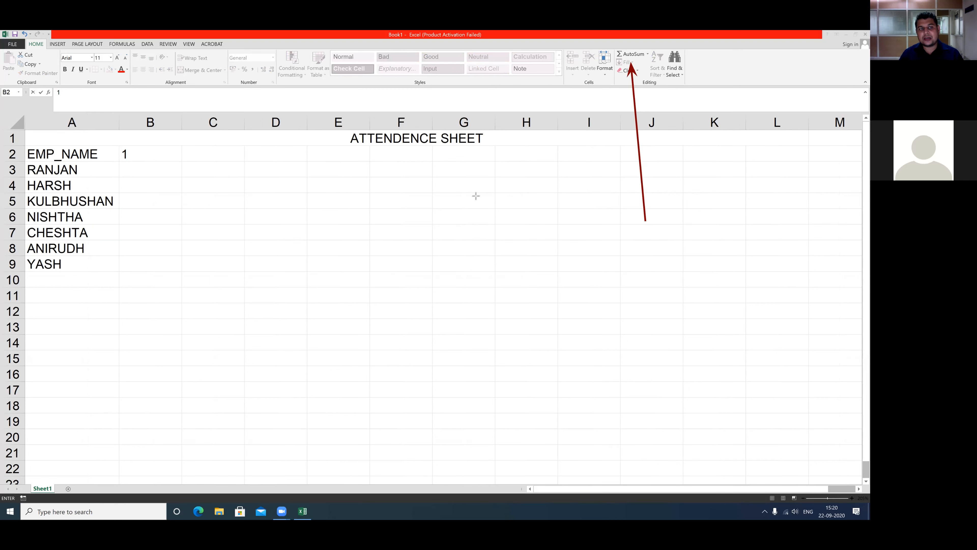
click(127, 156)
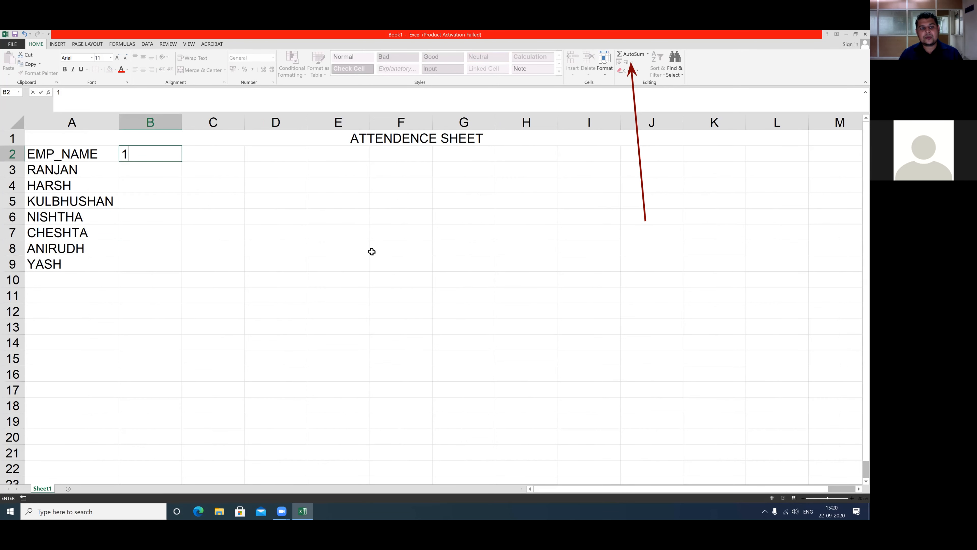
click(158, 186)
click(150, 152)
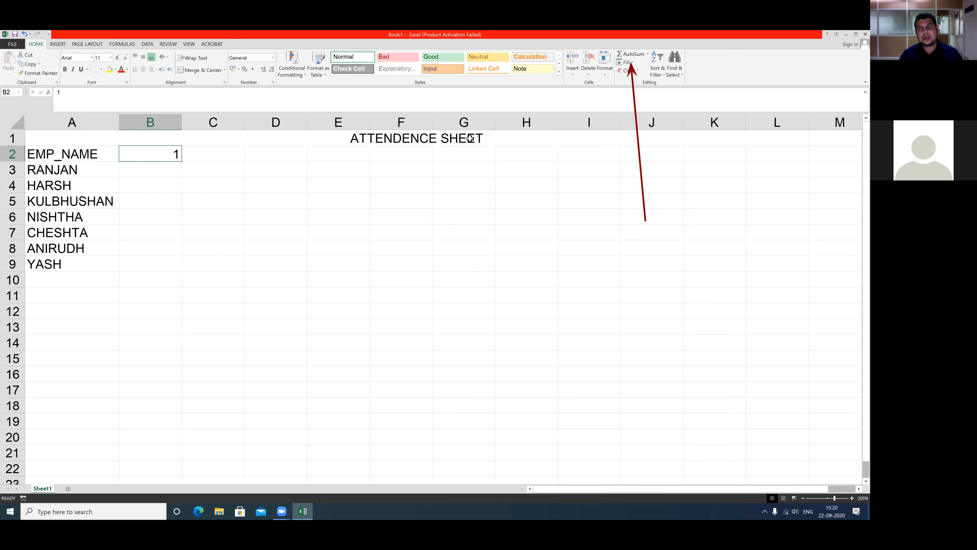
Fill a linear series along row 2 from B2 with step value 1 and stop value 30.
click(631, 63)
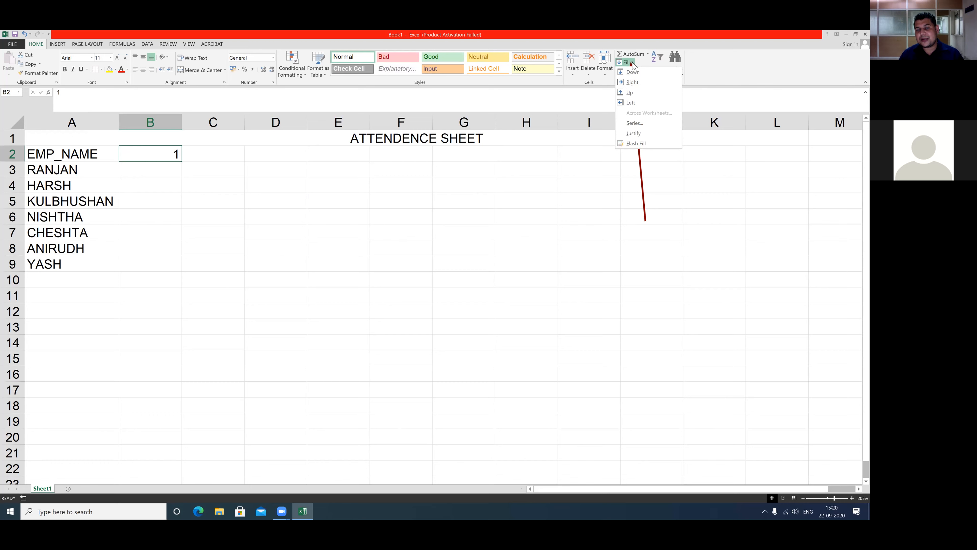
click(631, 126)
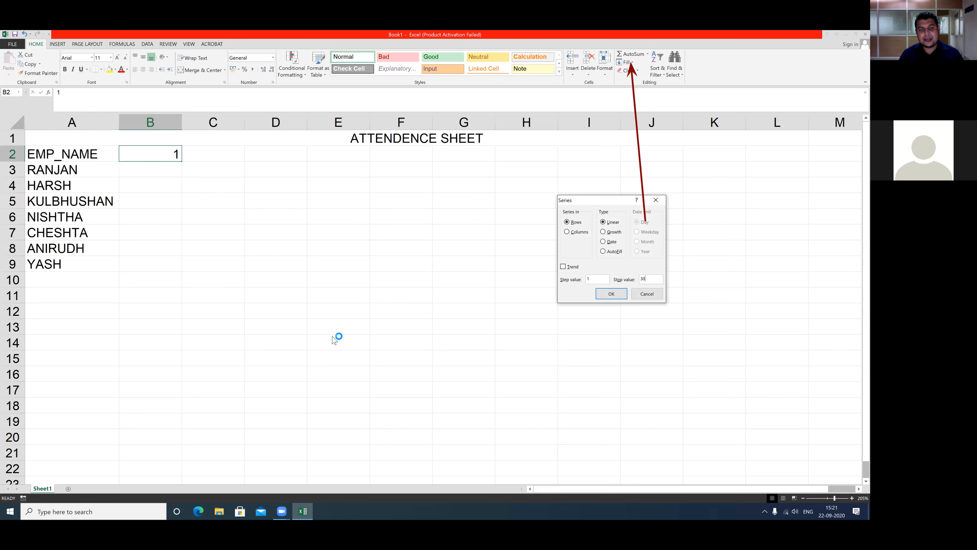
mouse_move(616, 266)
mouse_down()
mouse_move(593, 265)
mouse_move(550, 296)
mouse_move(609, 269)
mouse_move(664, 266)
mouse_move(620, 270)
mouse_move(670, 284)
mouse_move(659, 266)
mouse_up()
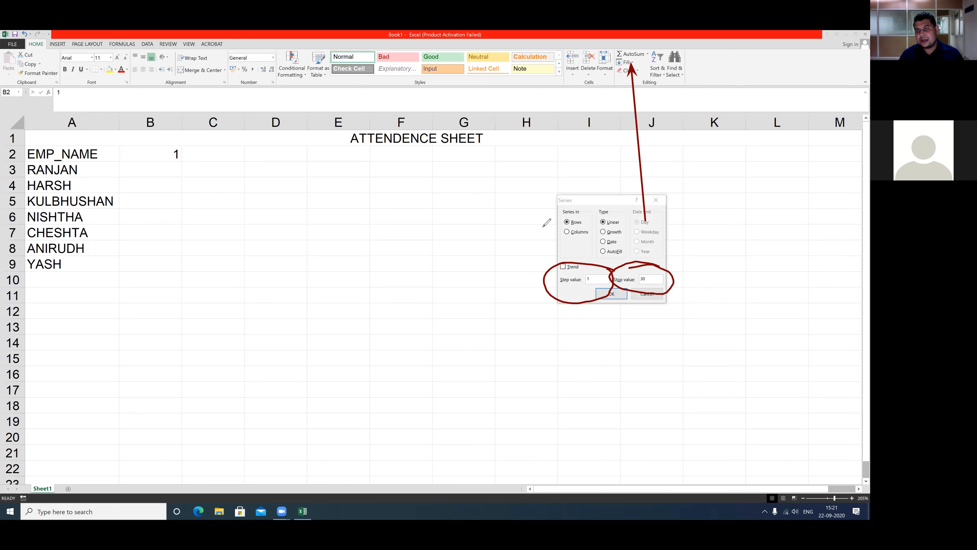
mouse_move(546, 221)
mouse_down()
mouse_move(565, 235)
mouse_move(574, 217)
mouse_move(604, 218)
mouse_up()
click(490, 336)
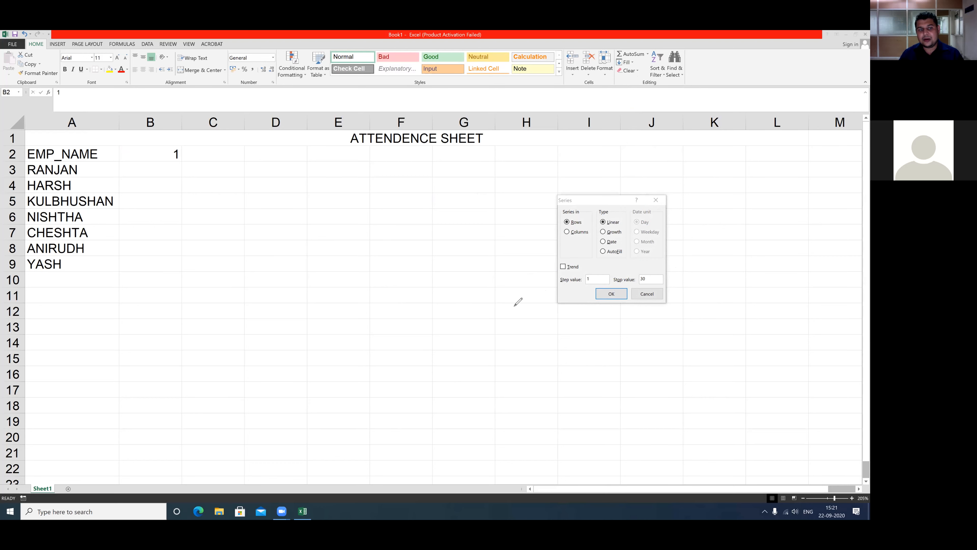
click(617, 295)
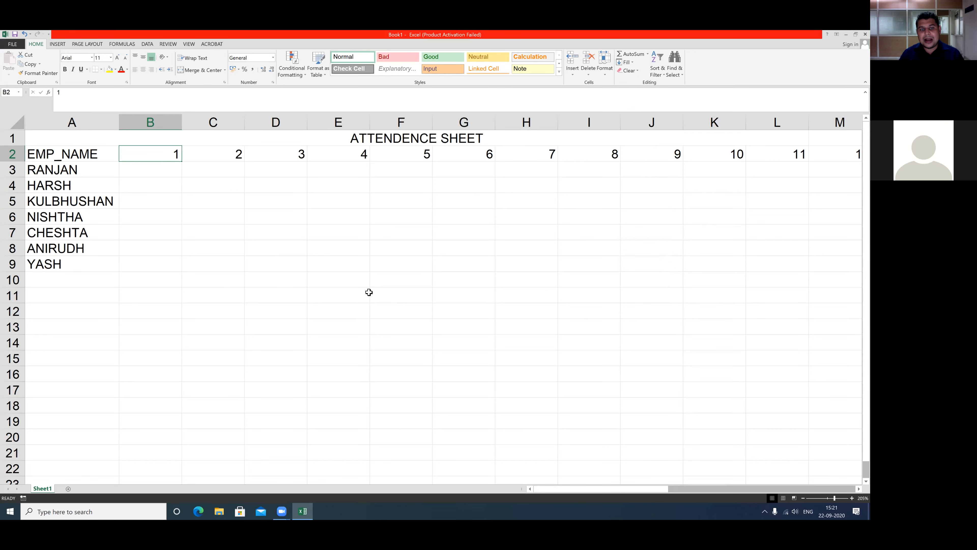
mouse_move(163, 172)
mouse_down()
mouse_move(253, 199)
mouse_move(604, 219)
mouse_move(641, 179)
mouse_move(620, 139)
mouse_up()
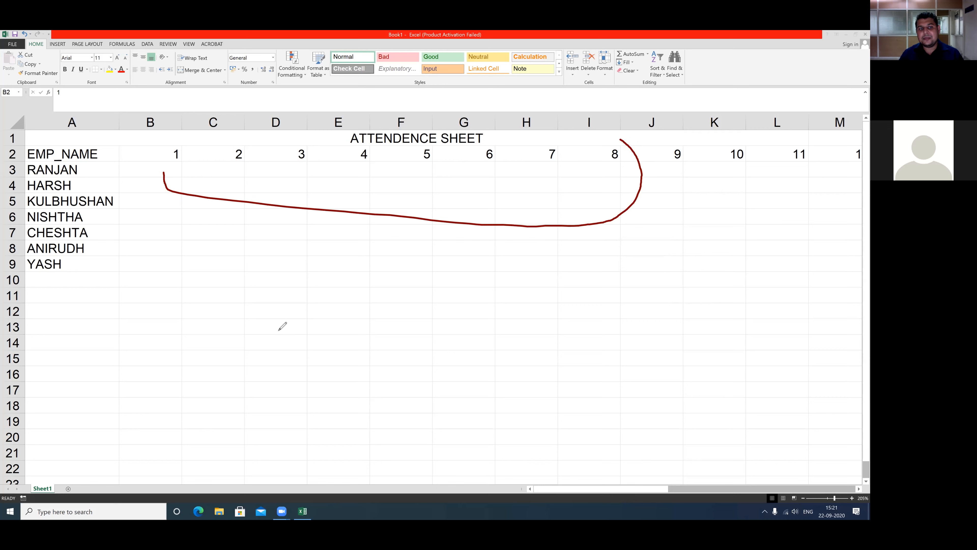
click(490, 337)
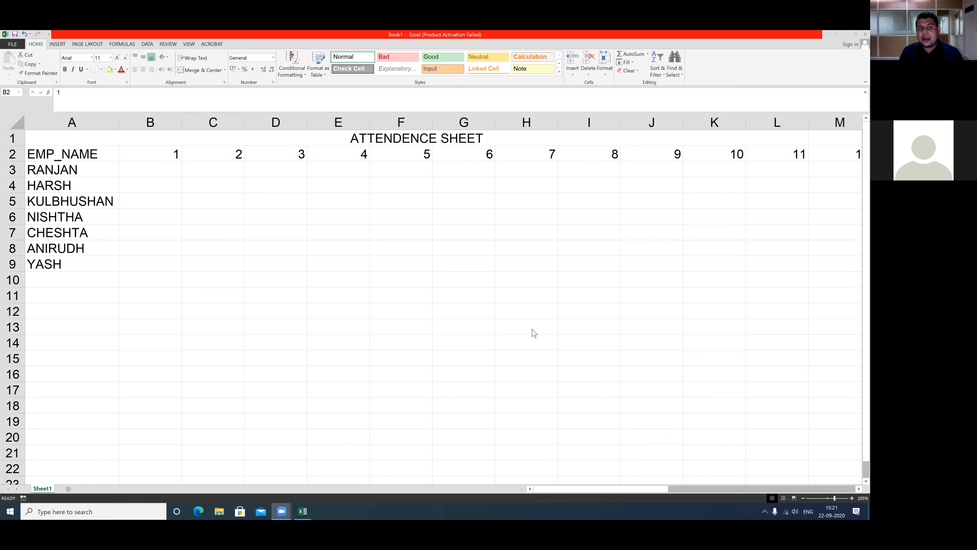
AutoFit the column width for the day numbers in B2:AE2.
click(158, 154)
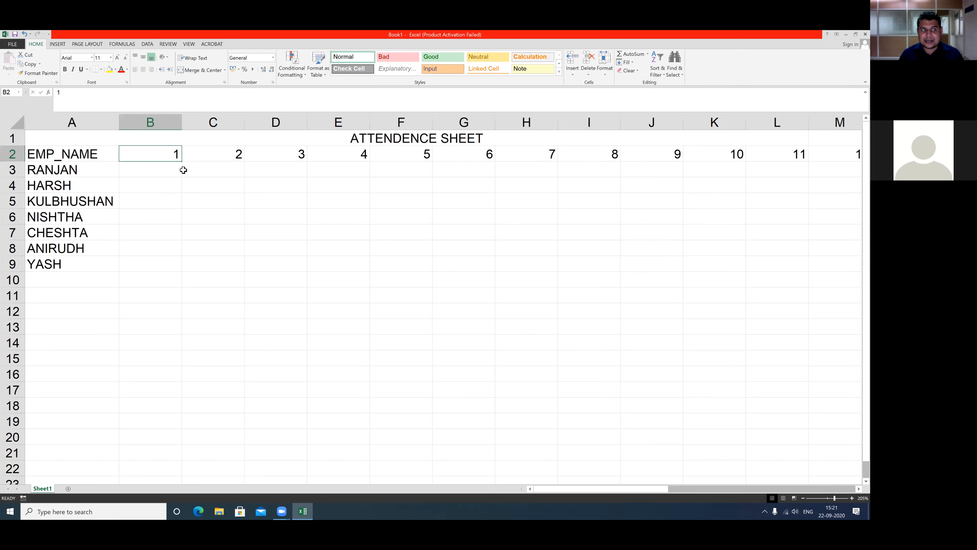
drag(155, 156, 571, 155)
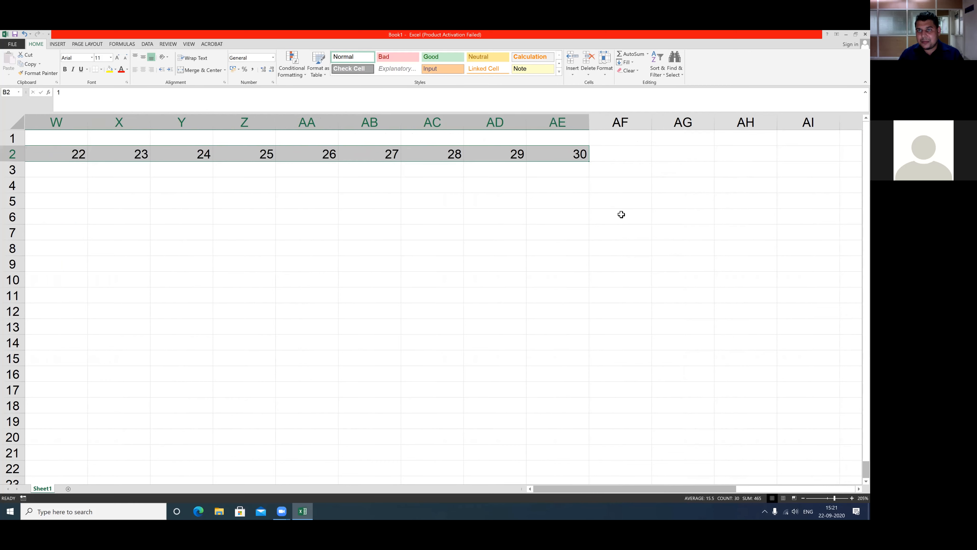
drag(659, 275, 610, 76)
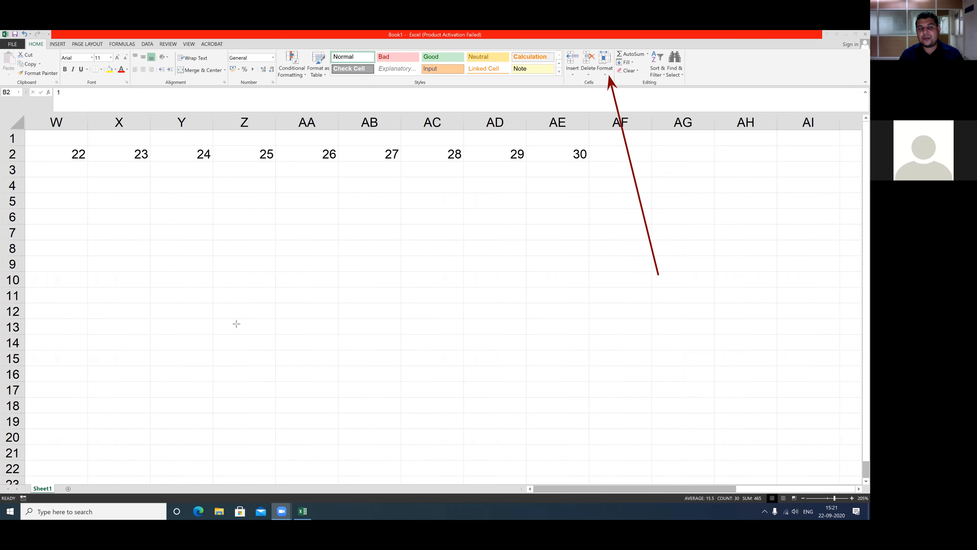
click(606, 75)
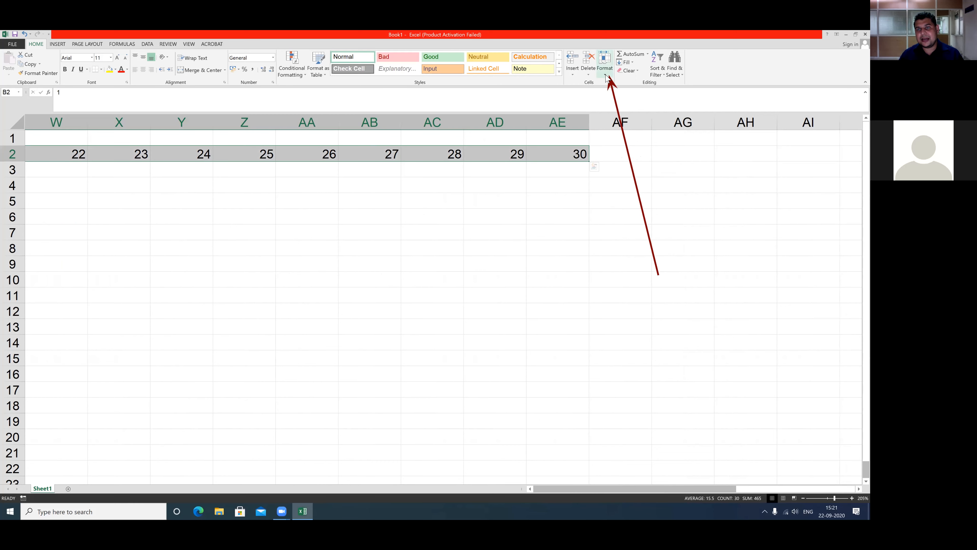
click(606, 76)
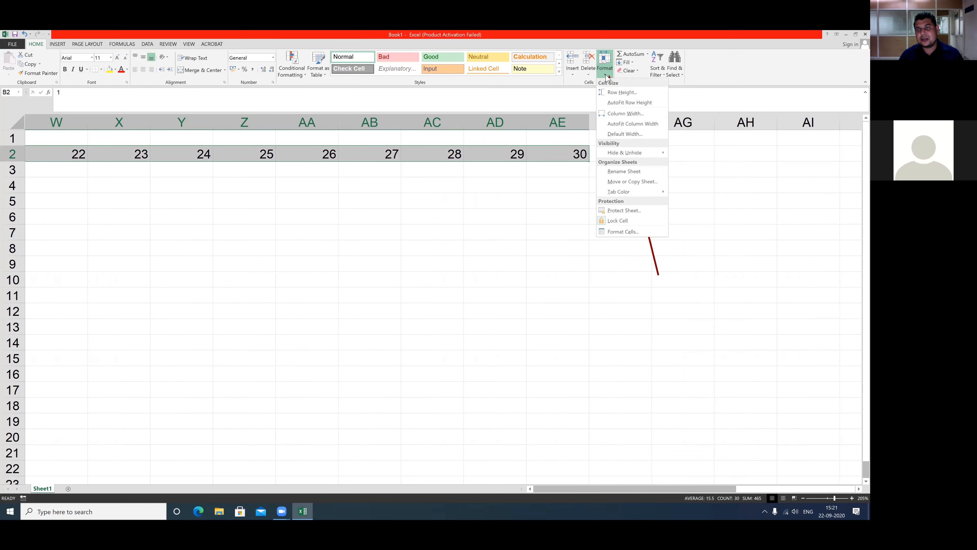
click(624, 123)
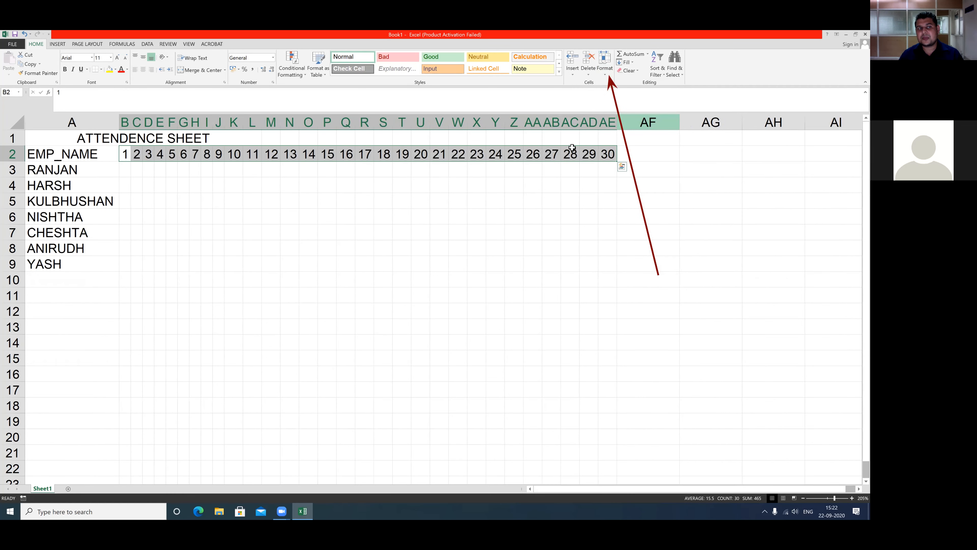
click(238, 215)
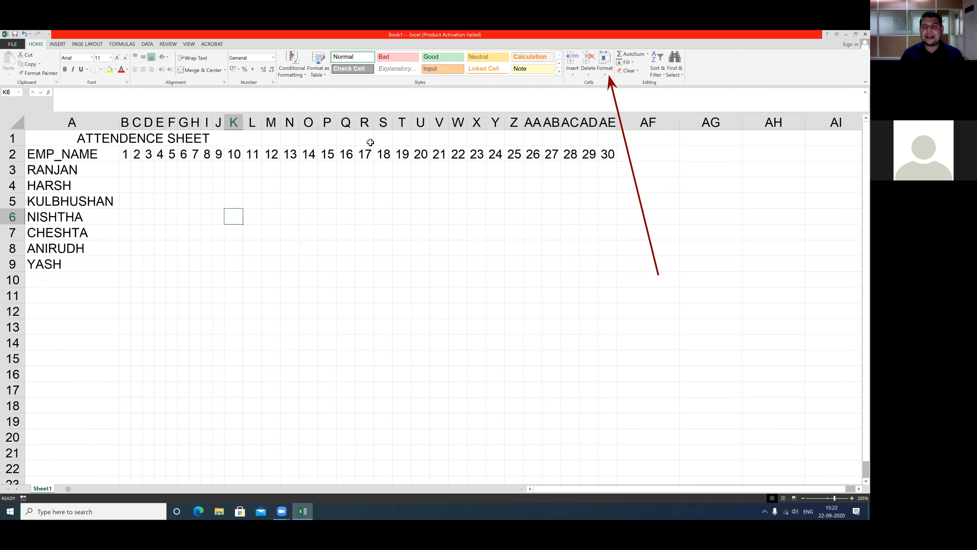
Apply All Borders to the attendance table range A2:AE9.
drag(88, 152, 607, 266)
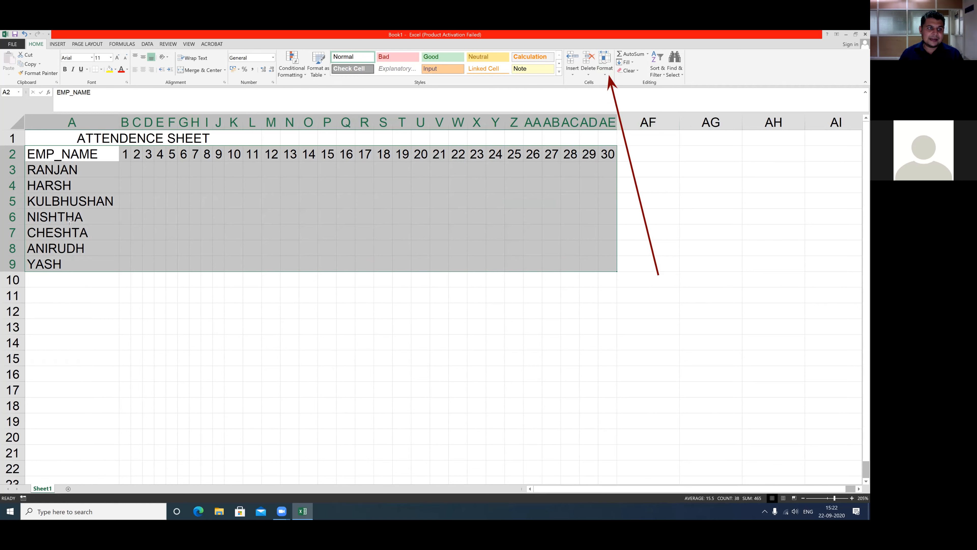
drag(98, 221, 95, 74)
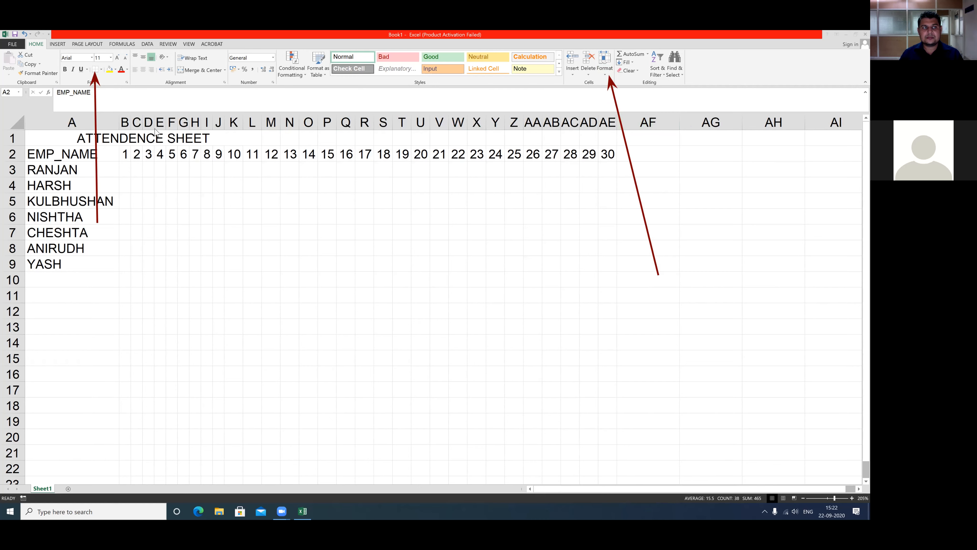
click(101, 70)
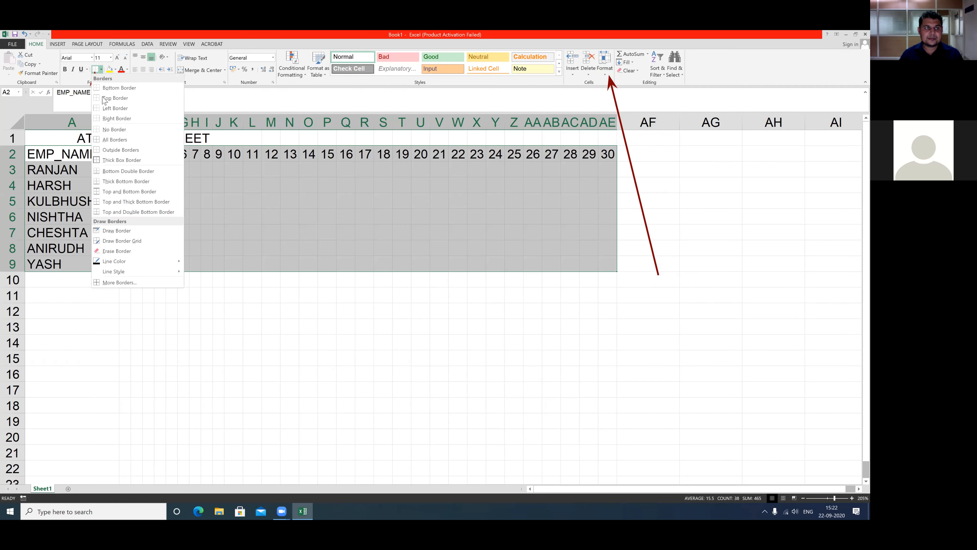
click(106, 141)
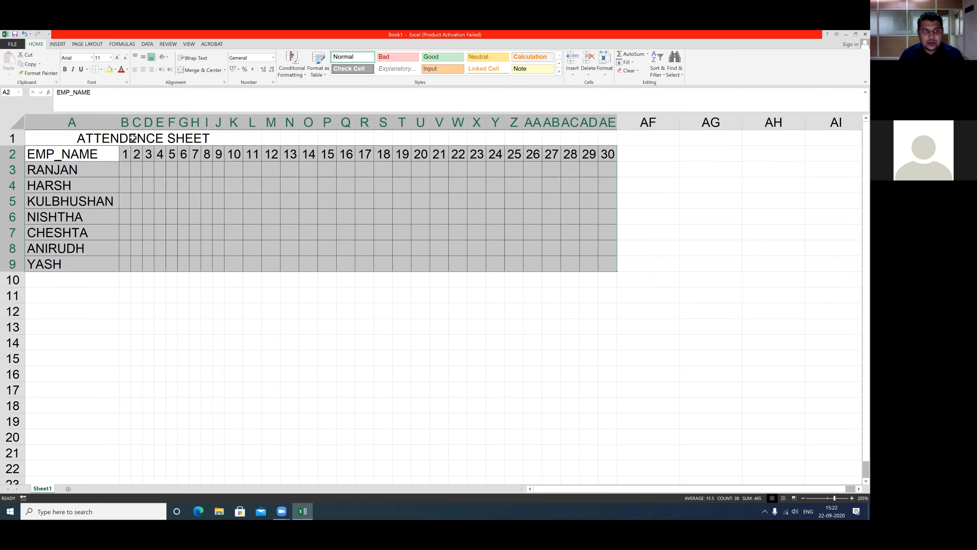
Unmerge the ATTENDENCE SHEET title, then merge and center it across A1:AE1.
click(175, 137)
drag(330, 145, 610, 137)
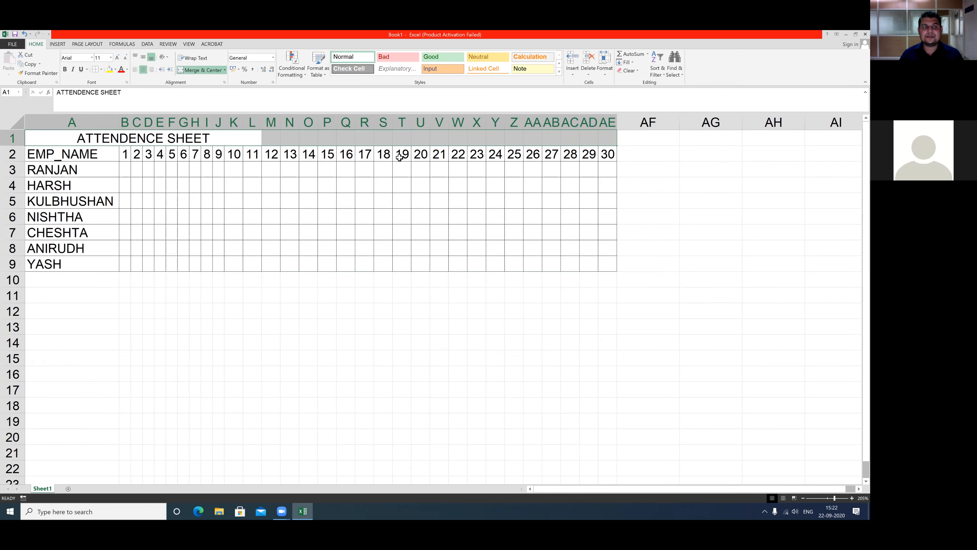
click(194, 72)
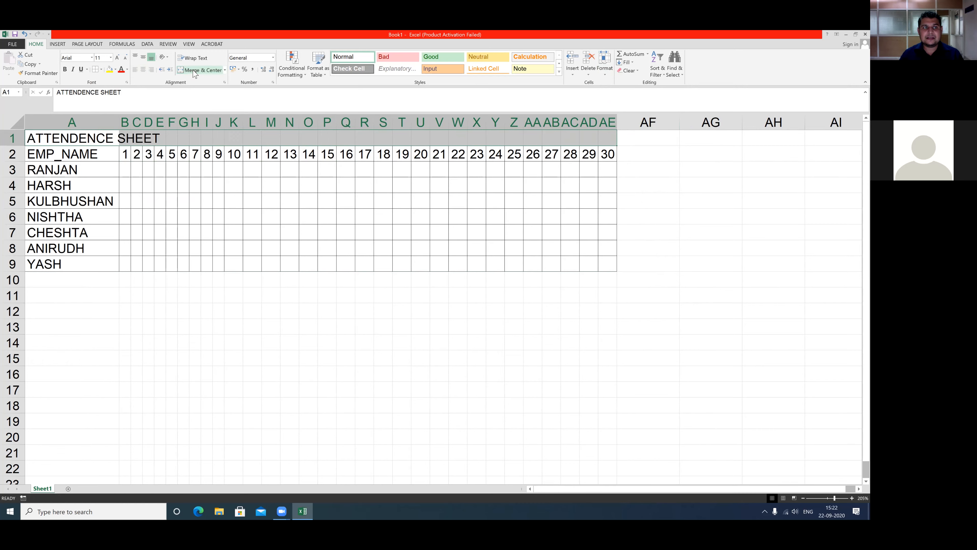
click(193, 72)
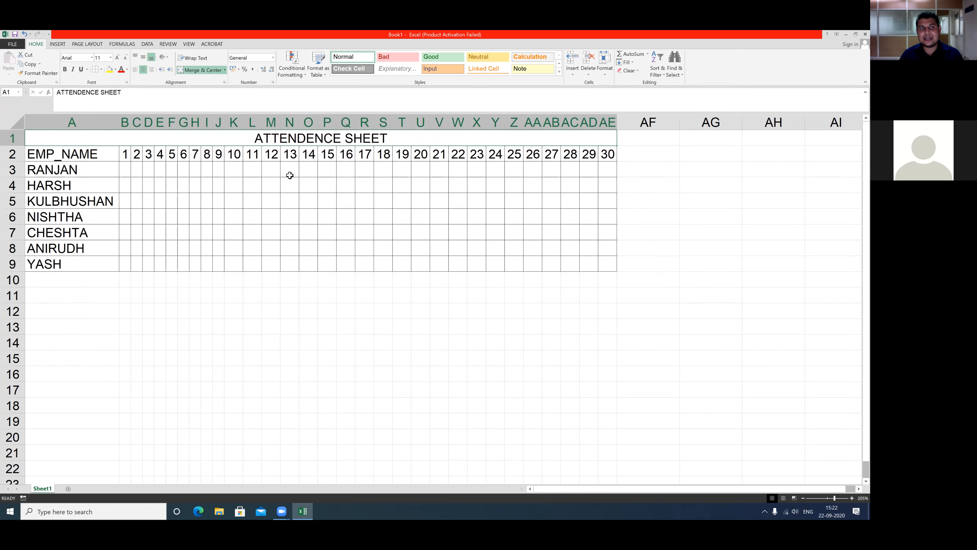
Fill the merged title cell in row 1 with the standard orange color.
click(116, 69)
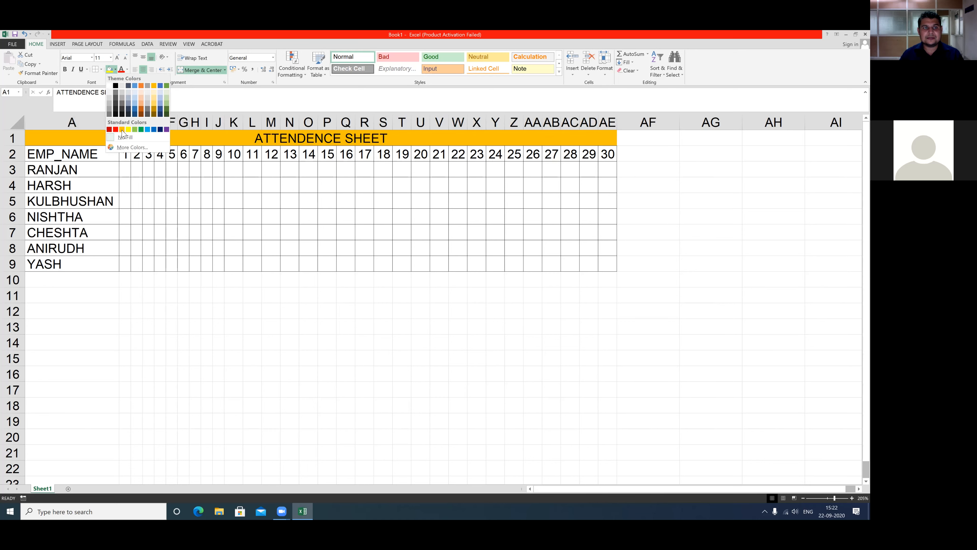
click(122, 130)
click(135, 174)
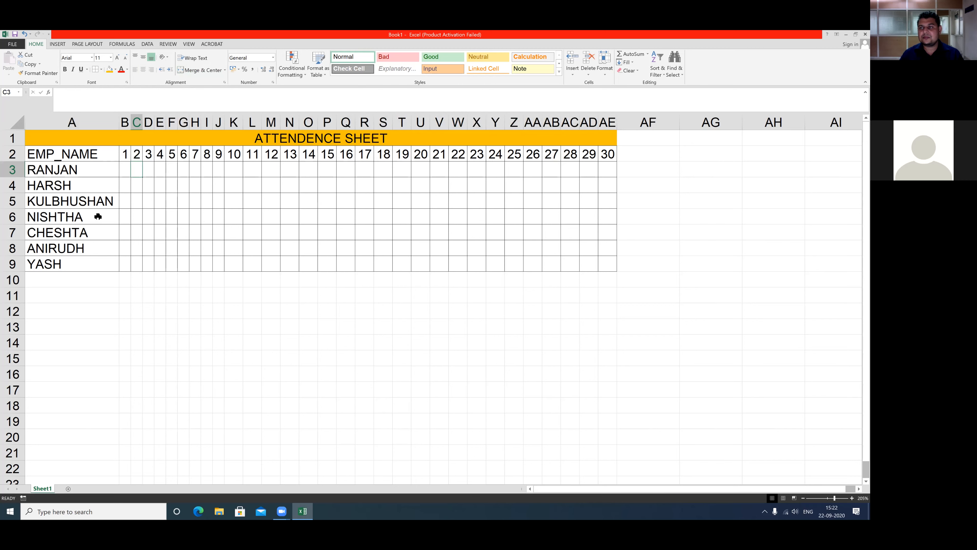
Enter P in B3 for day 1 and fill it down through B9.
click(123, 172)
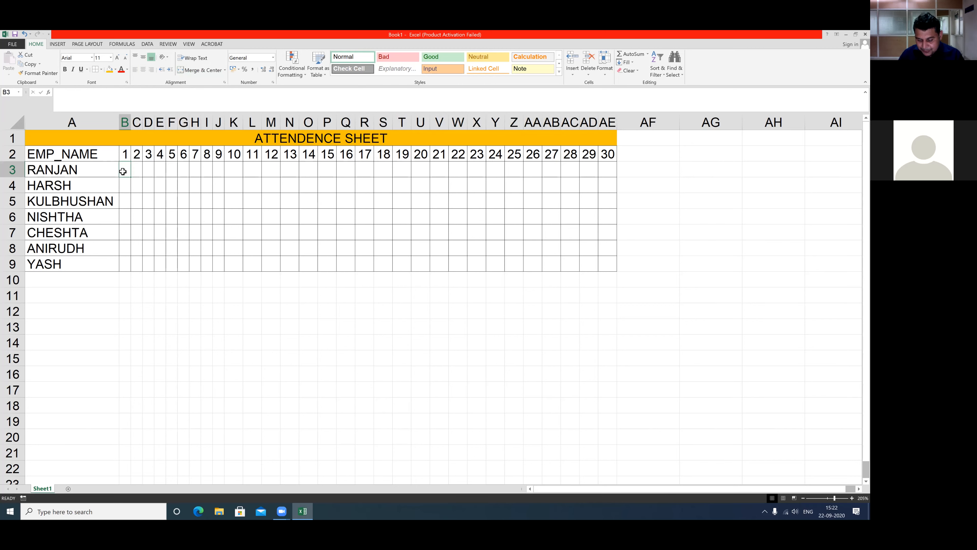
text(P)
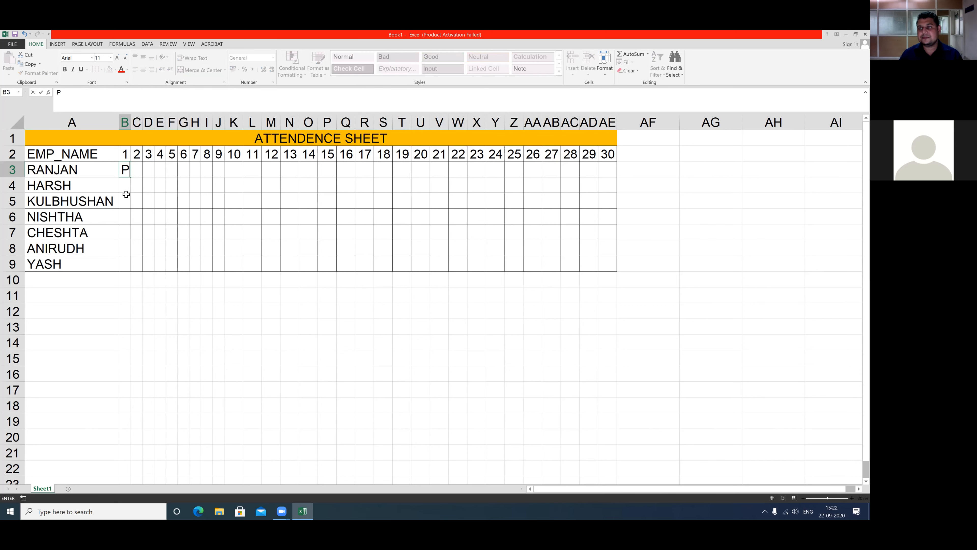
drag(133, 179, 131, 272)
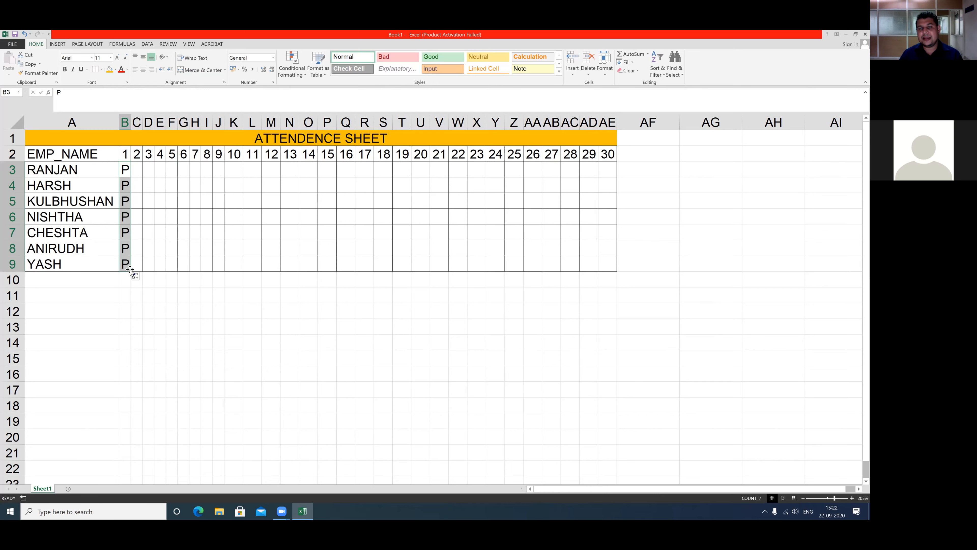
Clear the contents of B4:B9, leaving only the P in B3.
drag(120, 181, 129, 272)
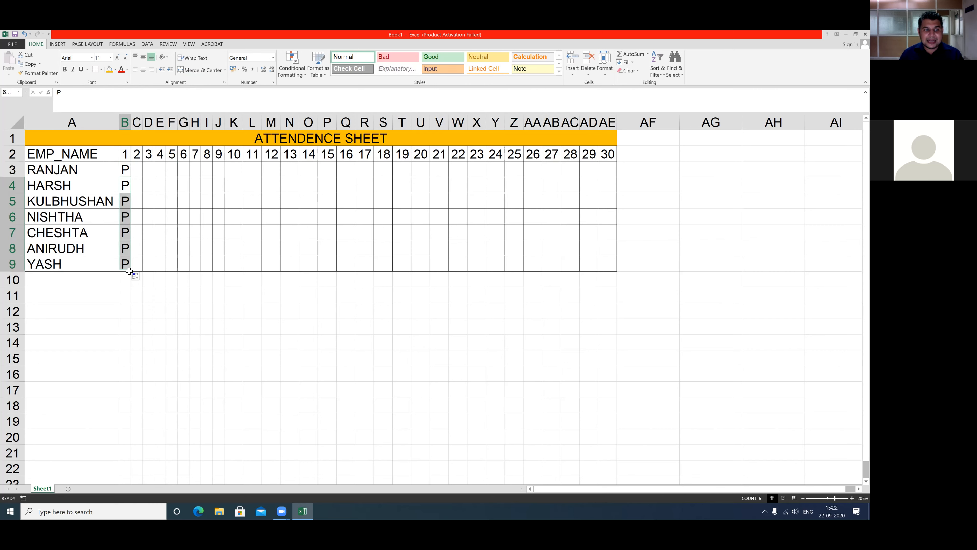
key(BackSpace)
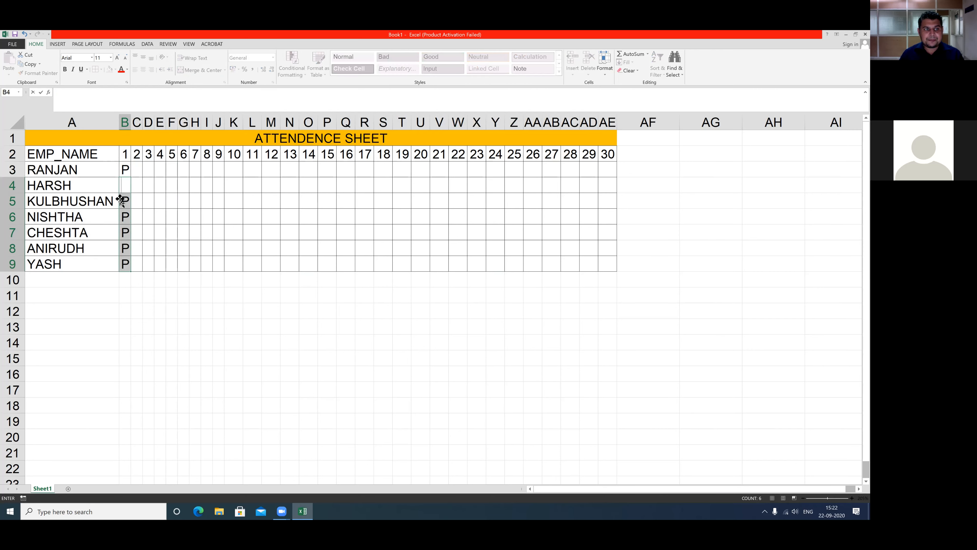
right_click(128, 199)
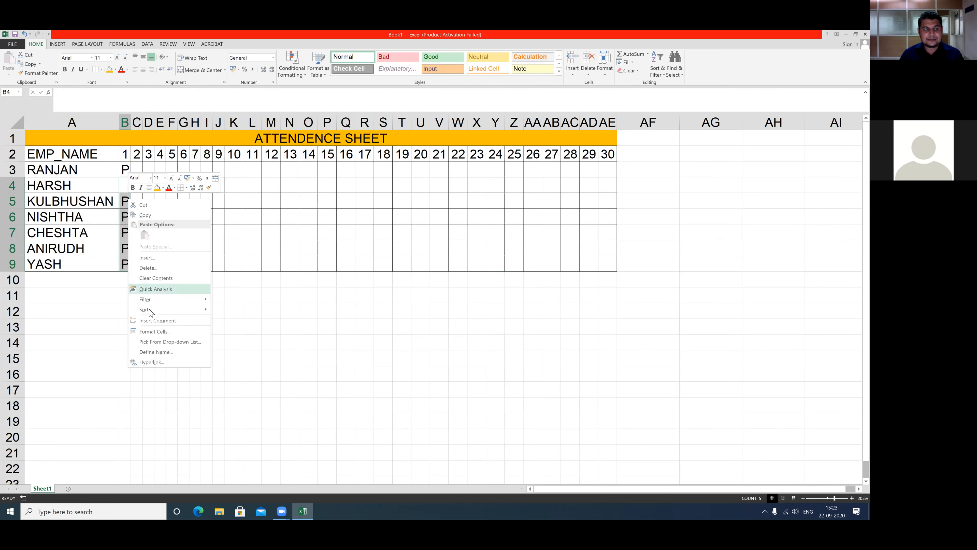
click(155, 278)
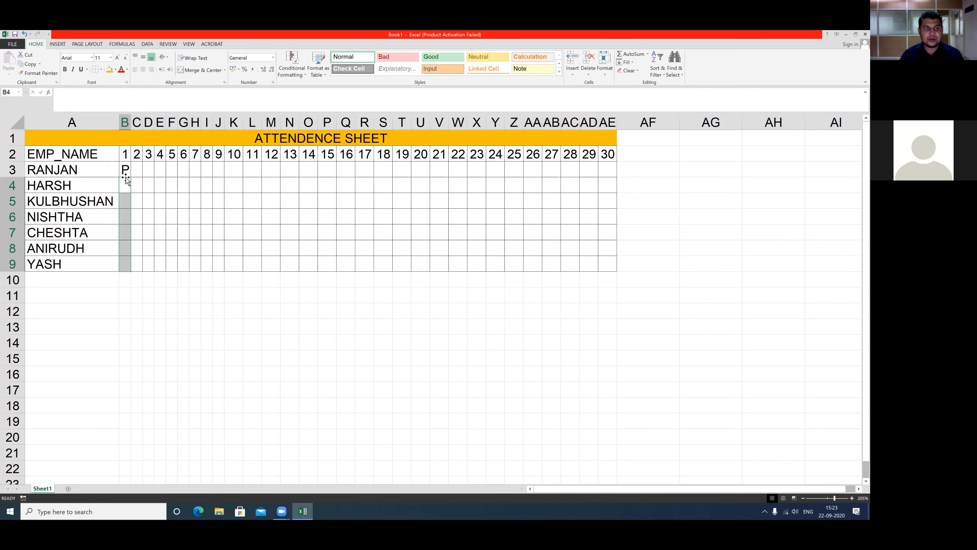
Select B3:B9 and add the on-screen text annotation "CTRL+D" below the attendance table.
drag(125, 169, 127, 263)
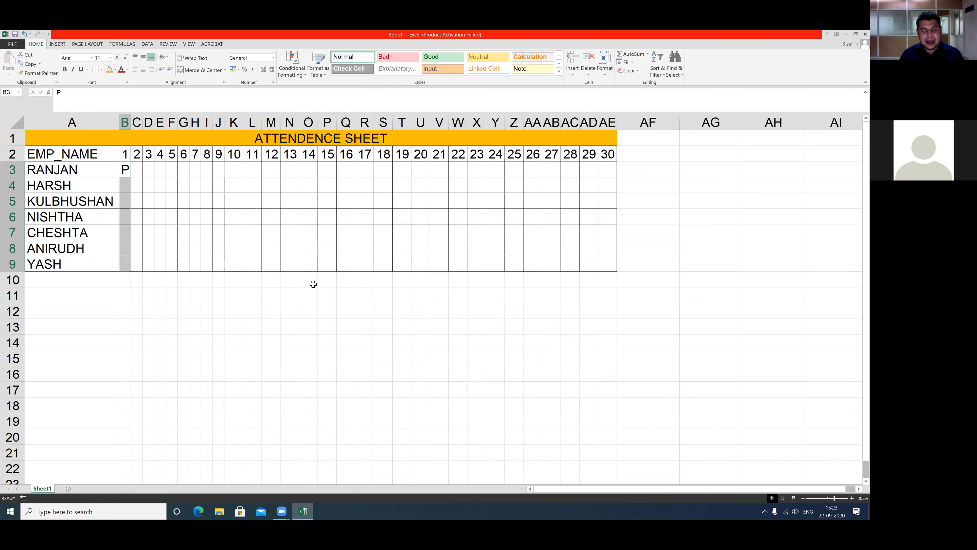
click(431, 287)
text(CTRL)
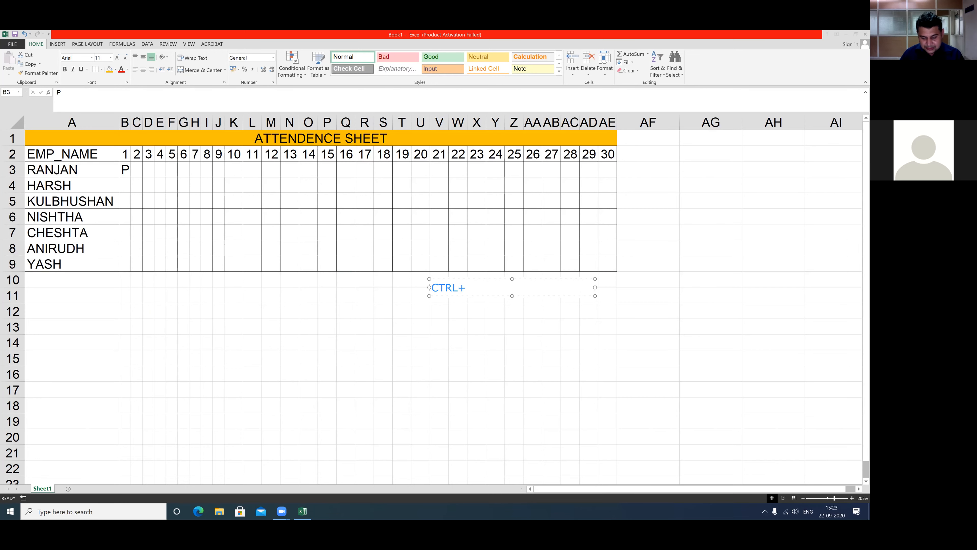
text(+D)
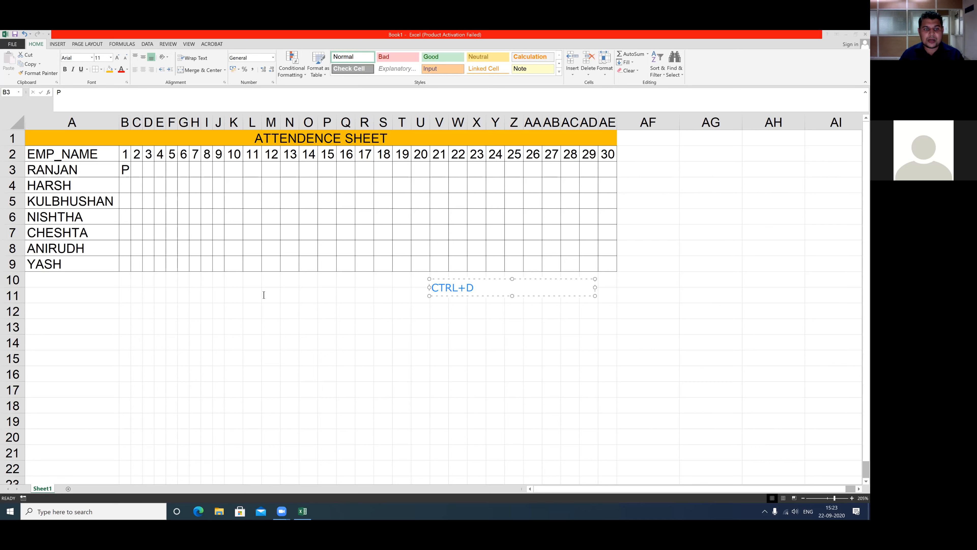
Fill the P from B3 down through B9 with the Fill Down command.
key(shift+Down)
key(shift+Down)
key(shift+Down)
key(shift+Down)
key(shift+Down)
key(shift+Down)
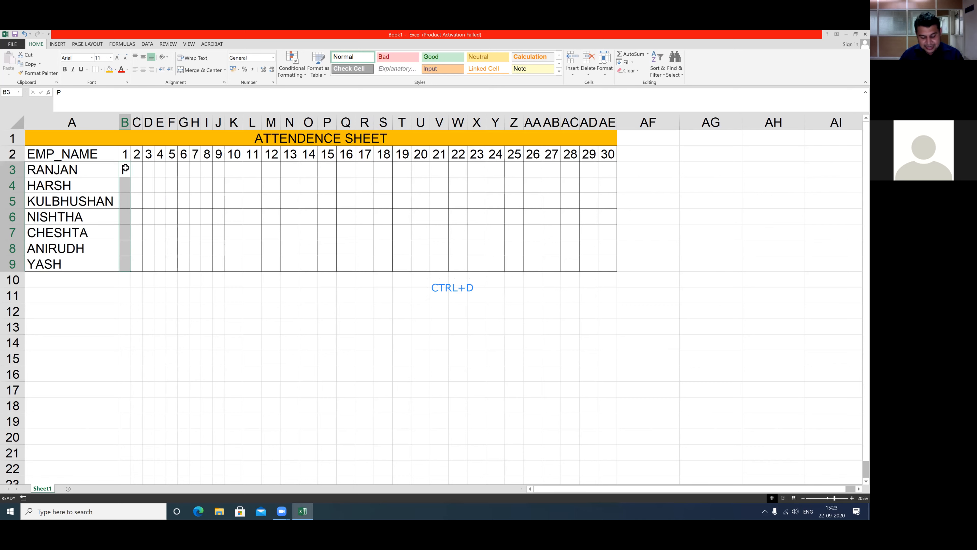
key(ctrl+q)
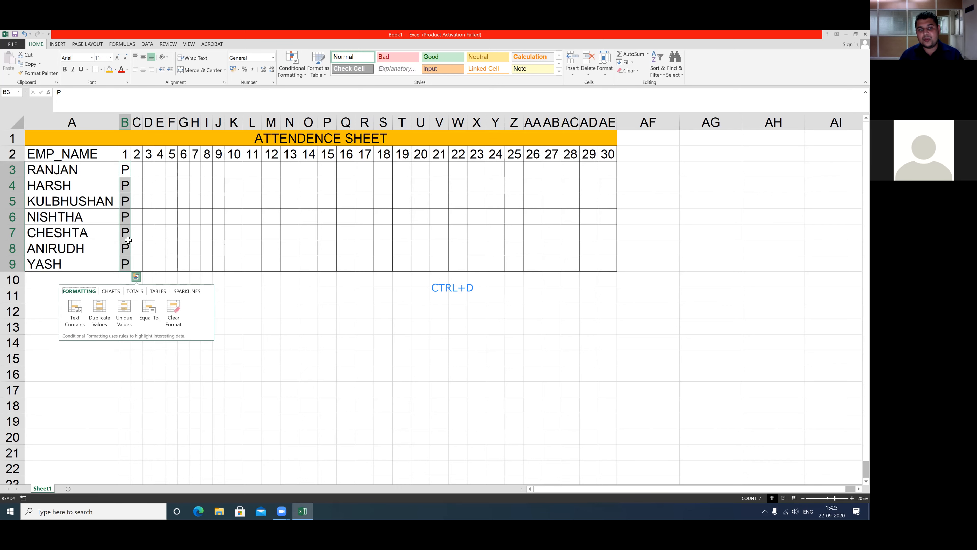
Select B3:AE9 and add the on-screen text annotation "CTRL+R" beside the first annotation below the table.
drag(131, 175, 611, 268)
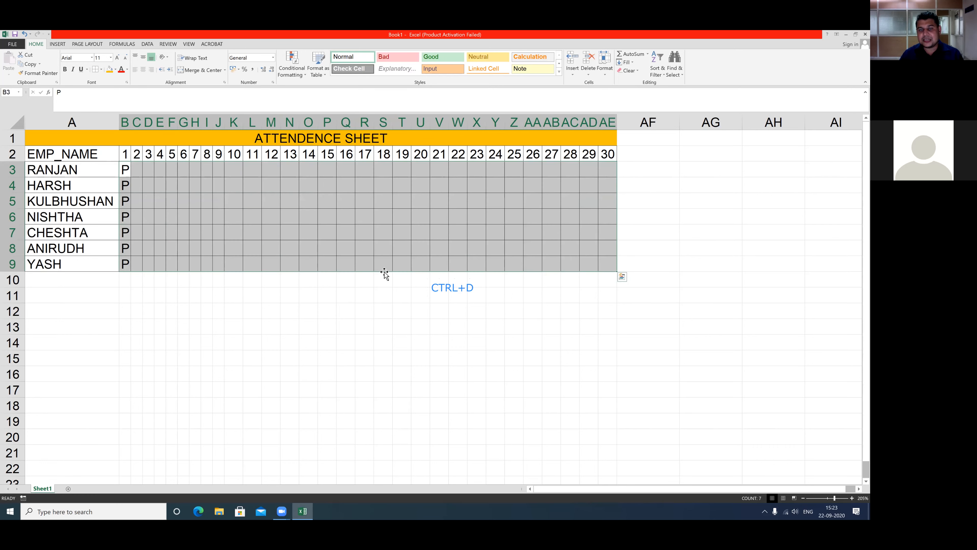
click(348, 306)
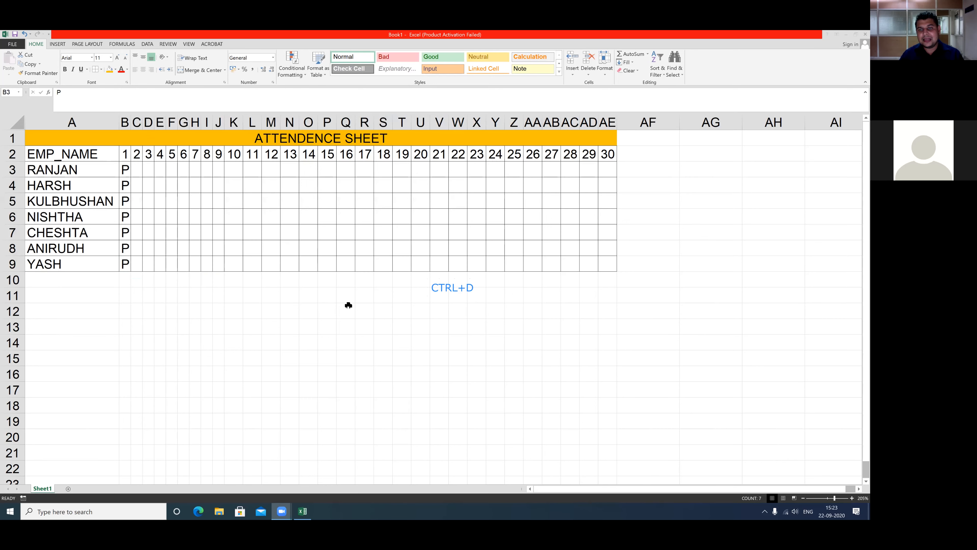
click(547, 303)
text(C)
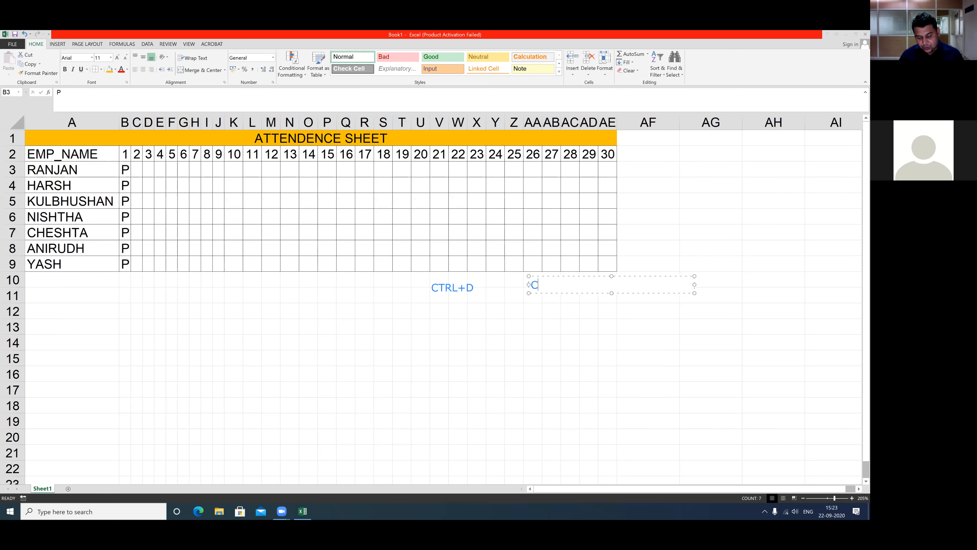
text(TRL+R)
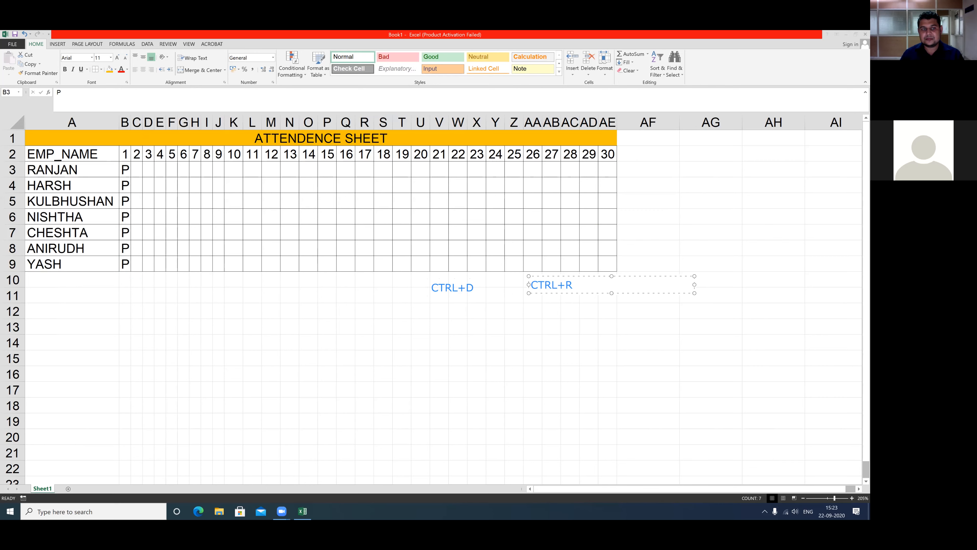
Fill the P entries of column B to the right across B3:AE9.
click(88, 267)
key(ctrl+shift+End)
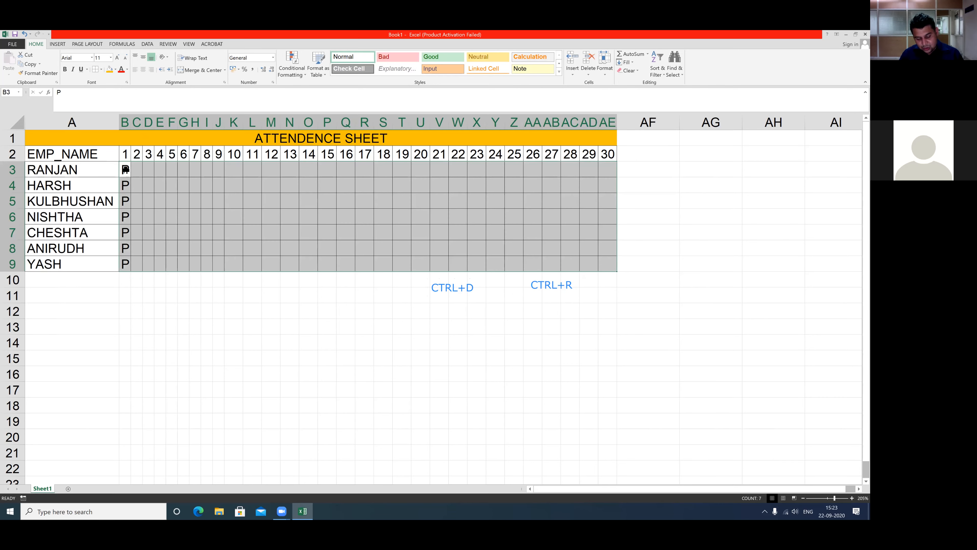
key(ctrl+r)
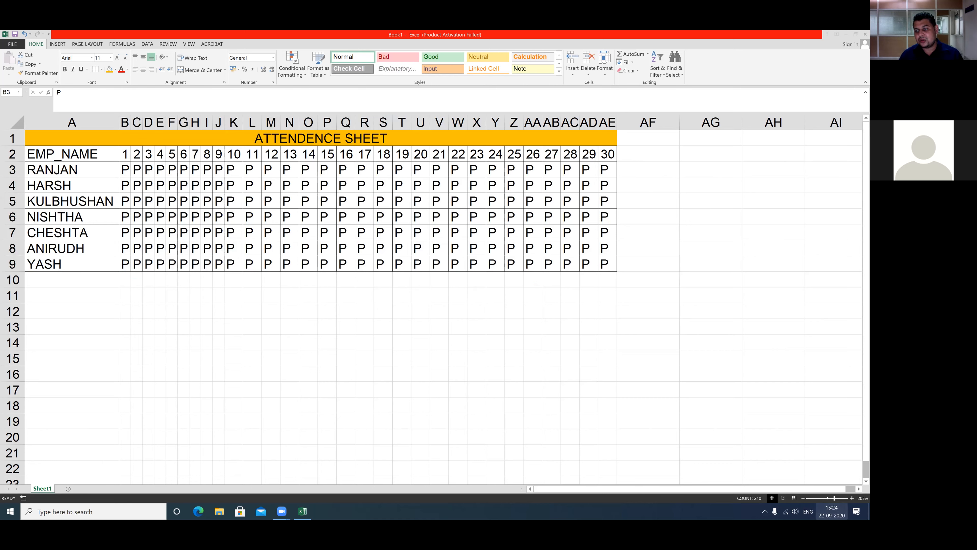
Check the September 2020 calendar and enter H in G3, N3, U3 and AA3 for days 6, 13, 20 and 26.
click(832, 511)
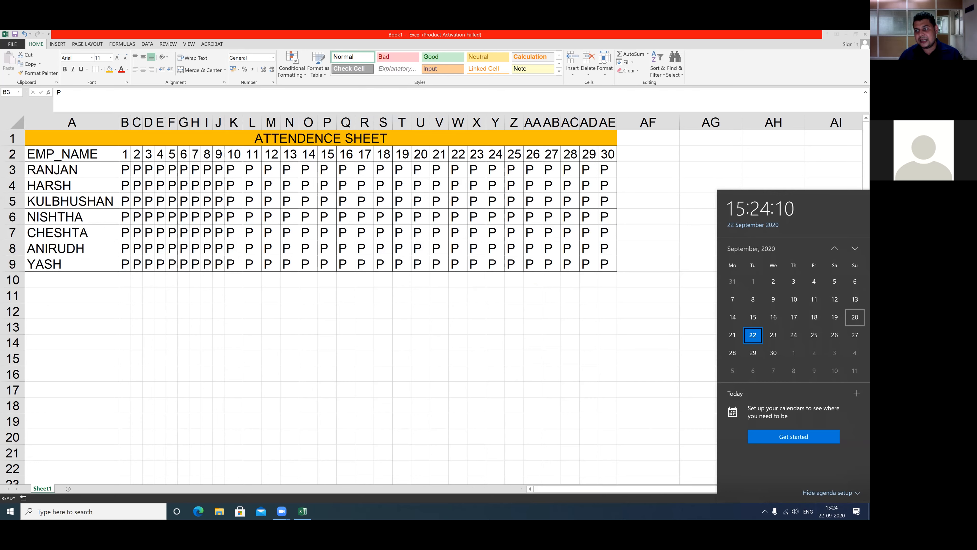
click(185, 166)
click(186, 167)
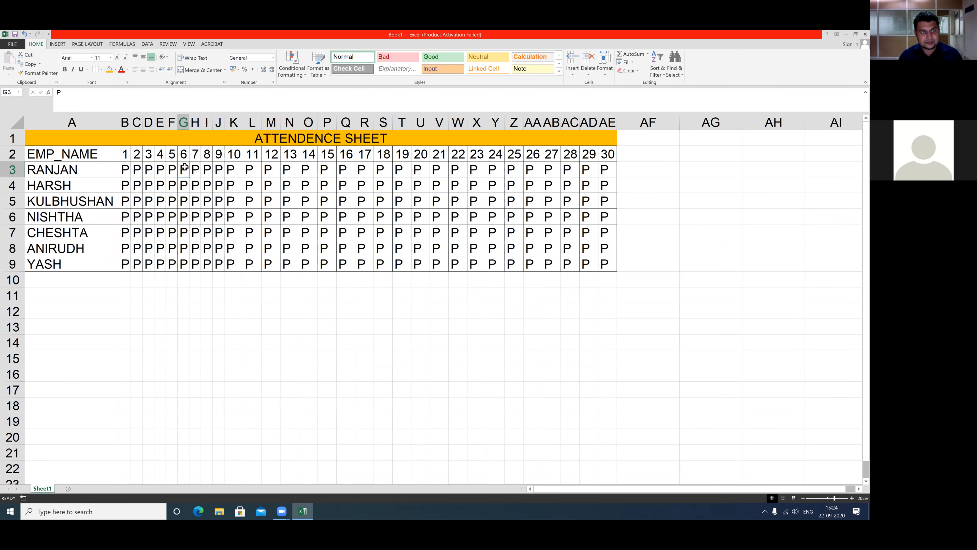
text(H)
click(286, 169)
text(H)
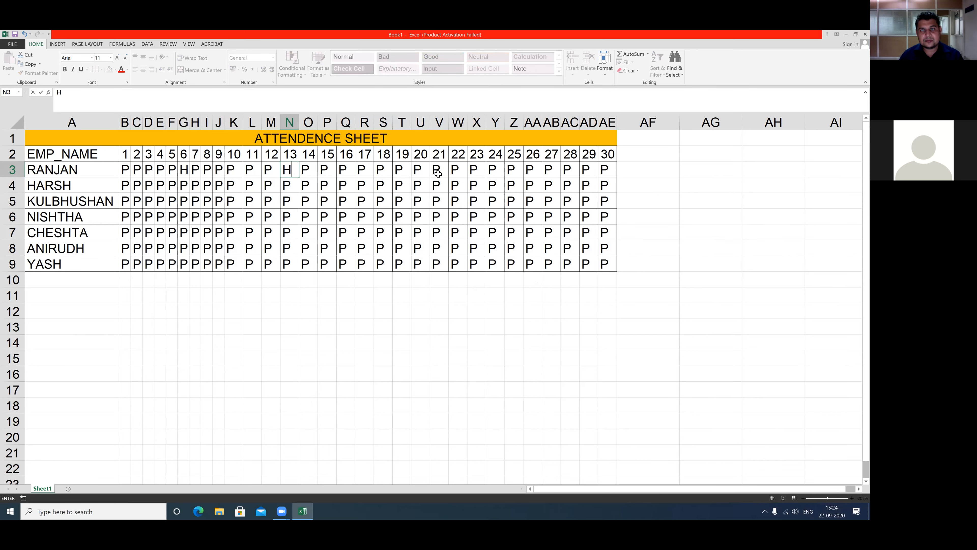
click(535, 172)
text(H)
click(416, 169)
text(H)
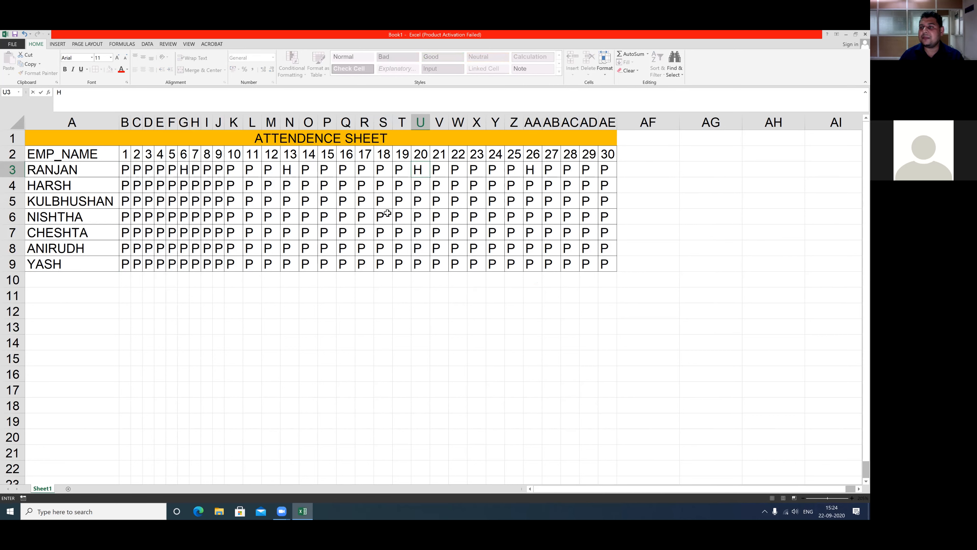
Fill the H entries in G3, N3, U3 and AA3 down through row 9.
click(188, 173)
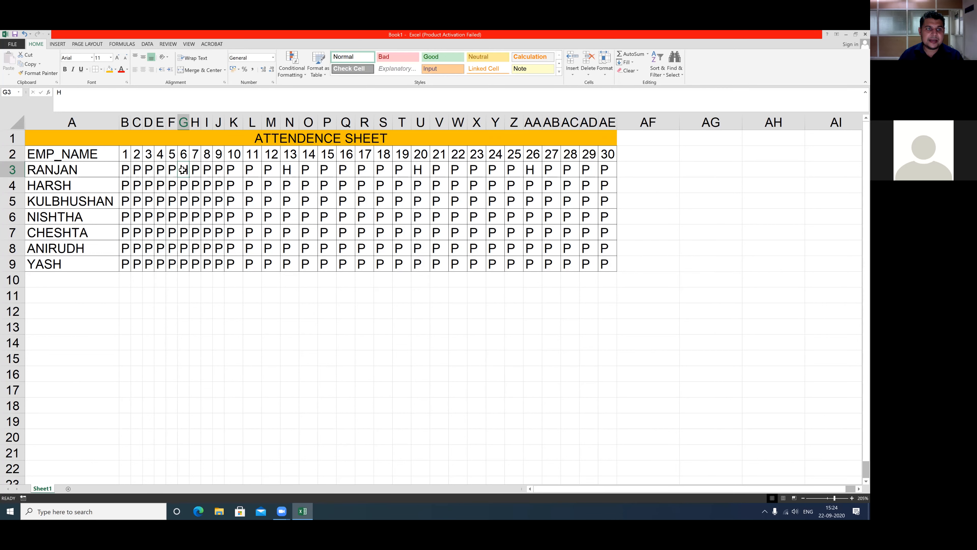
drag(190, 177, 192, 269)
click(289, 171)
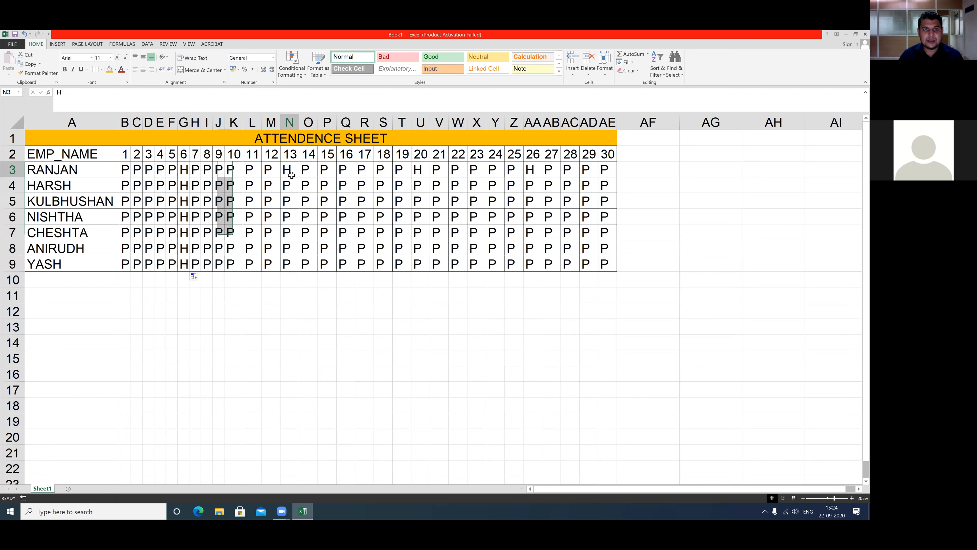
drag(300, 178, 293, 267)
click(422, 173)
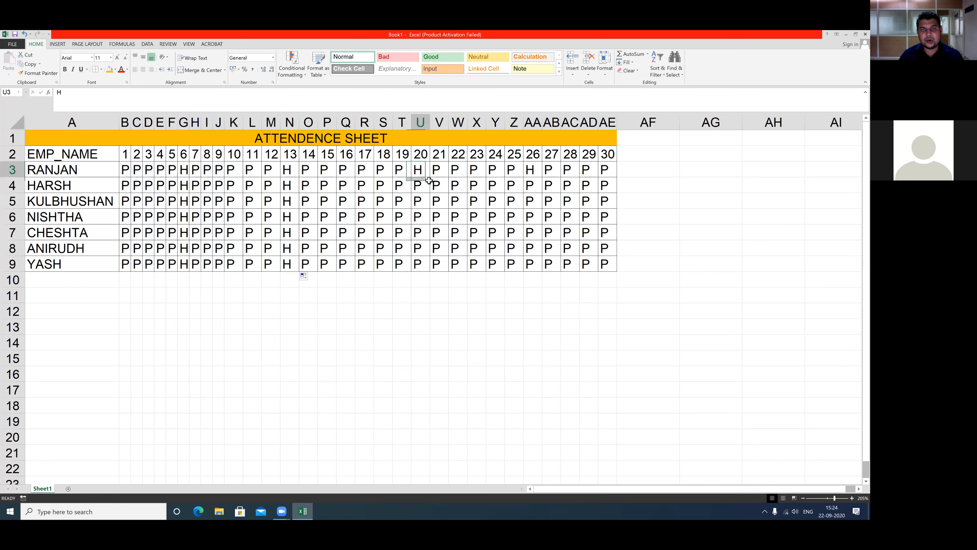
drag(432, 181, 427, 270)
click(531, 174)
drag(542, 178, 536, 270)
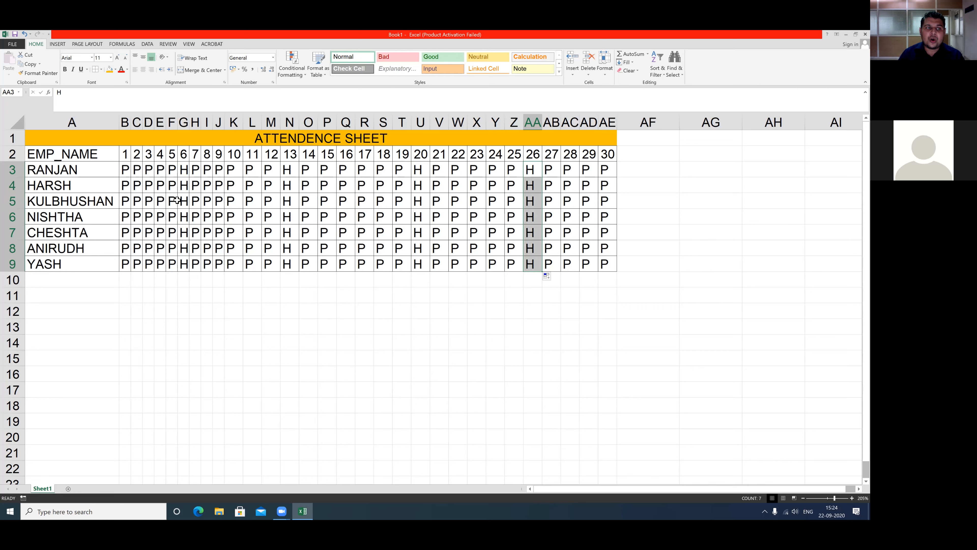
Mark absences by entering A in cells C5, E6, L6, M3, P7 and S4.
click(133, 200)
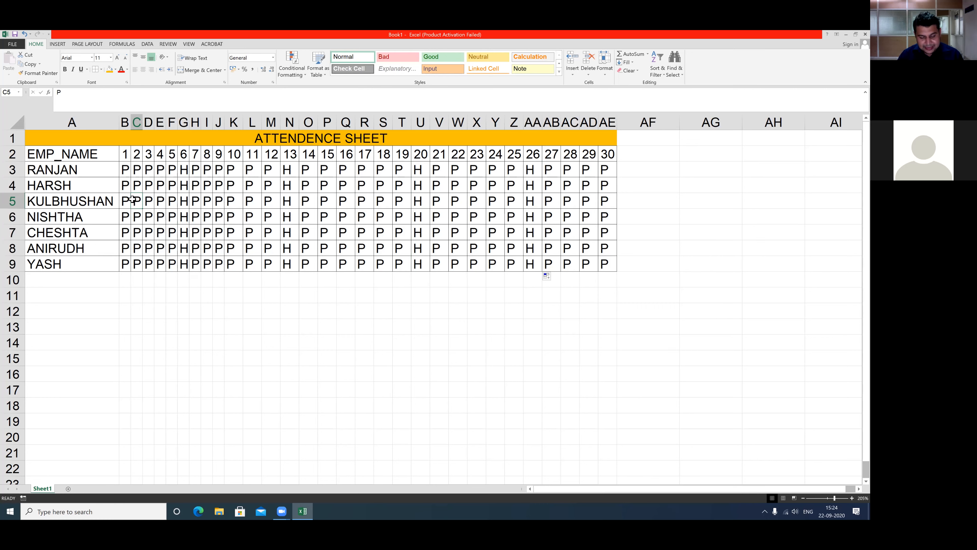
text(A)
click(161, 216)
text(A)
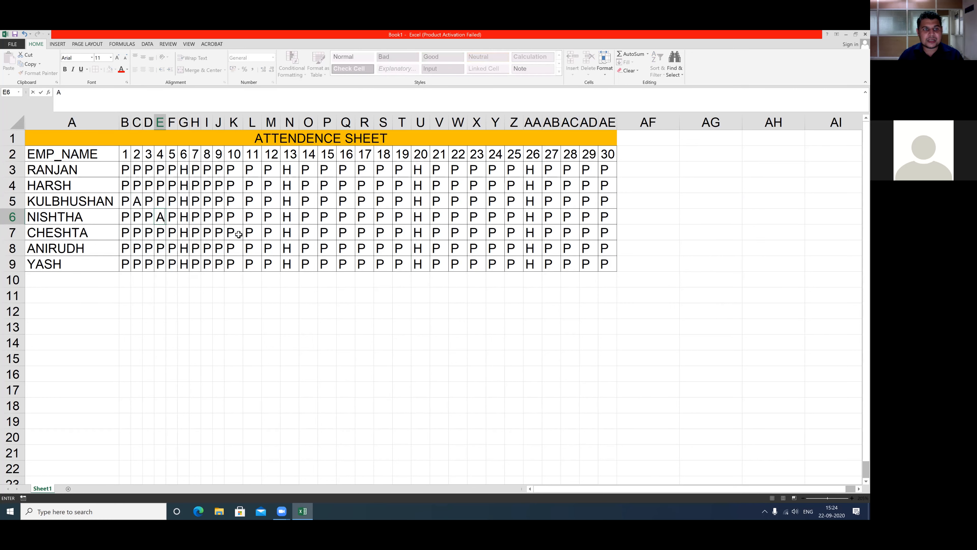
click(250, 221)
text(A)
click(273, 174)
text(A)
click(325, 232)
text(A)
click(381, 186)
text(A)
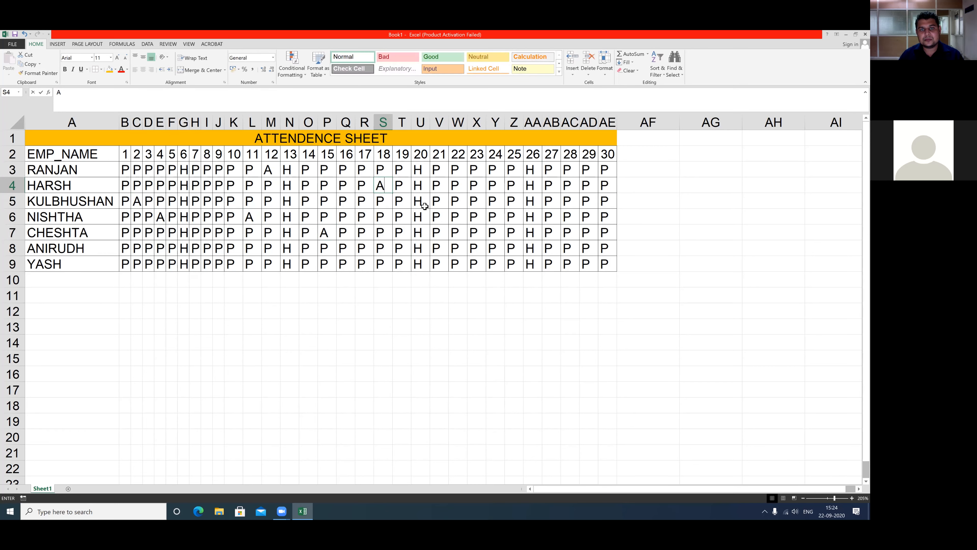
Mark further absences by entering A in cells V7, X4, AB7, AC4, AD6 and AD9.
click(437, 232)
text(A)
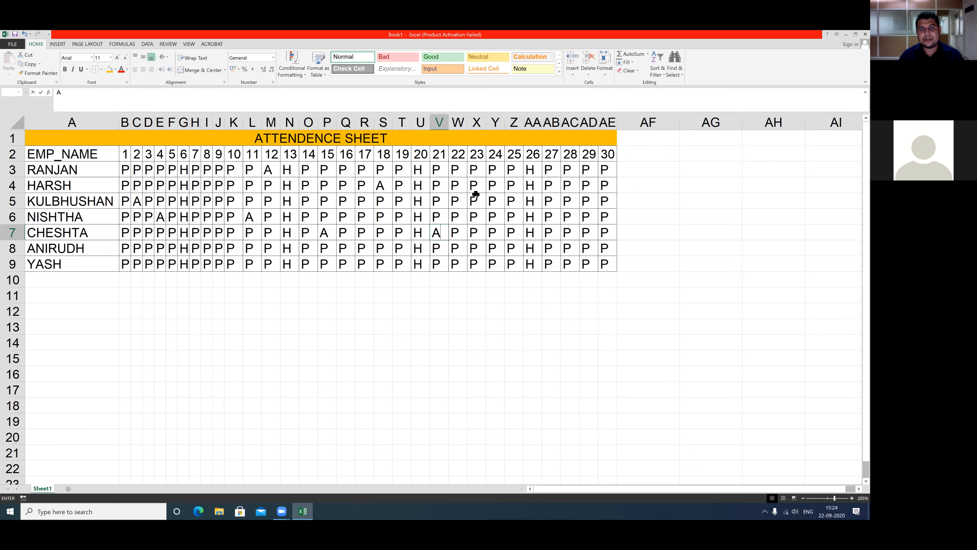
click(475, 186)
text(A)
click(549, 232)
text(A)
click(569, 187)
text(A)
click(587, 218)
text(A)
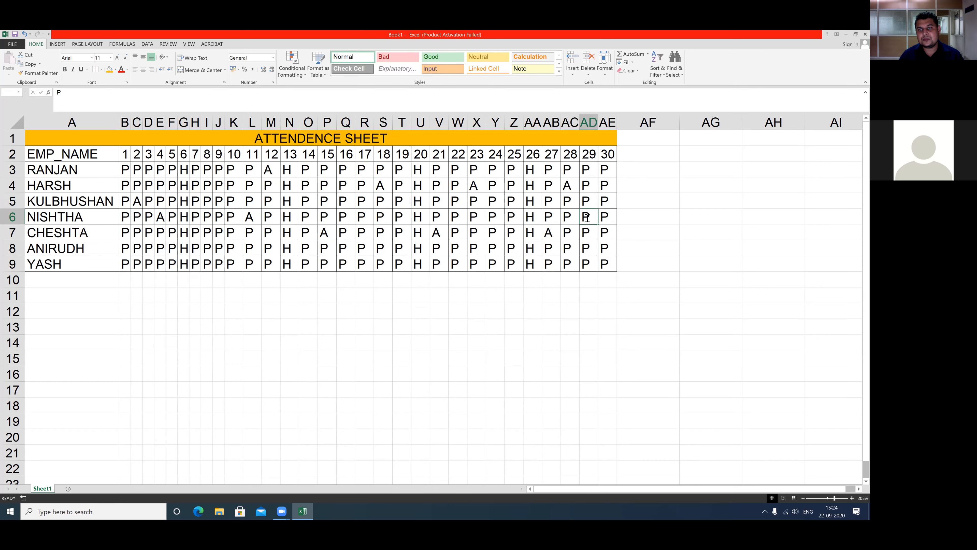
click(587, 263)
text(A)
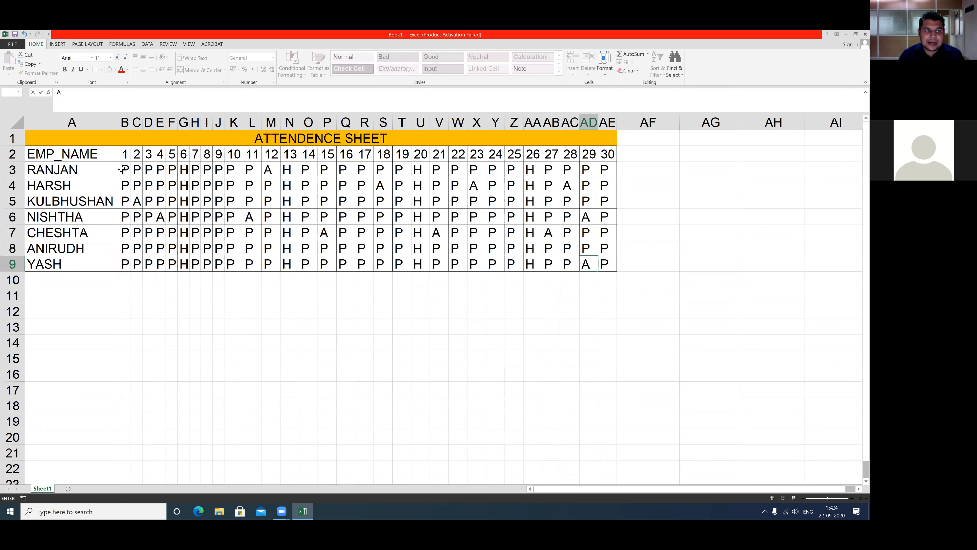
Apply a Text That Contains highlight rule to B3:AE9 that formats P with Green Fill with Dark Green Text.
mouse_move(123, 169)
mouse_down()
mouse_move(602, 227)
mouse_move(606, 266)
mouse_up()
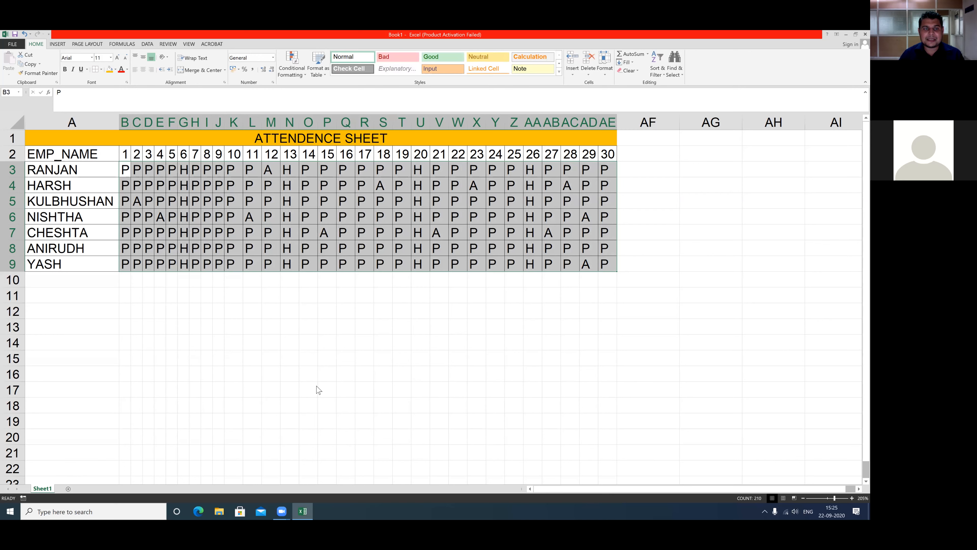
drag(288, 246, 282, 76)
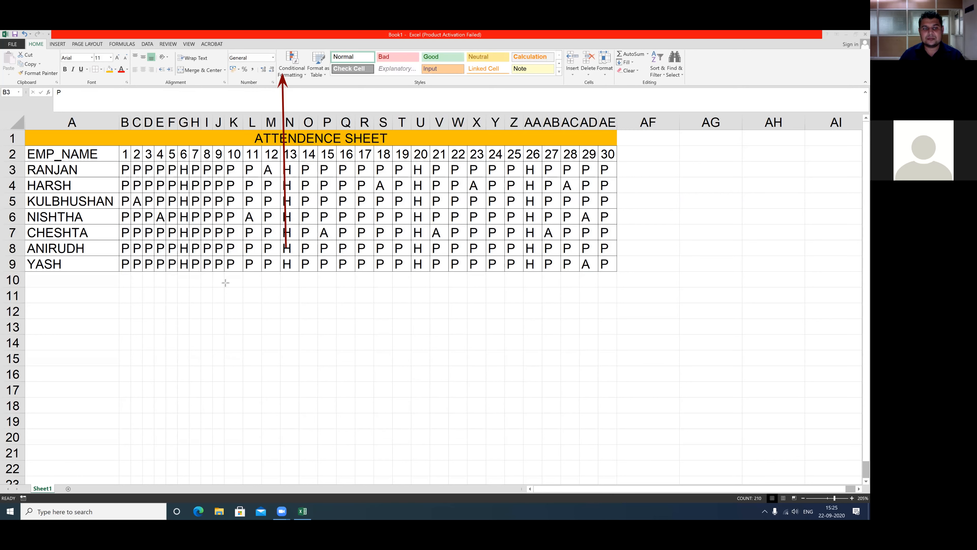
click(304, 76)
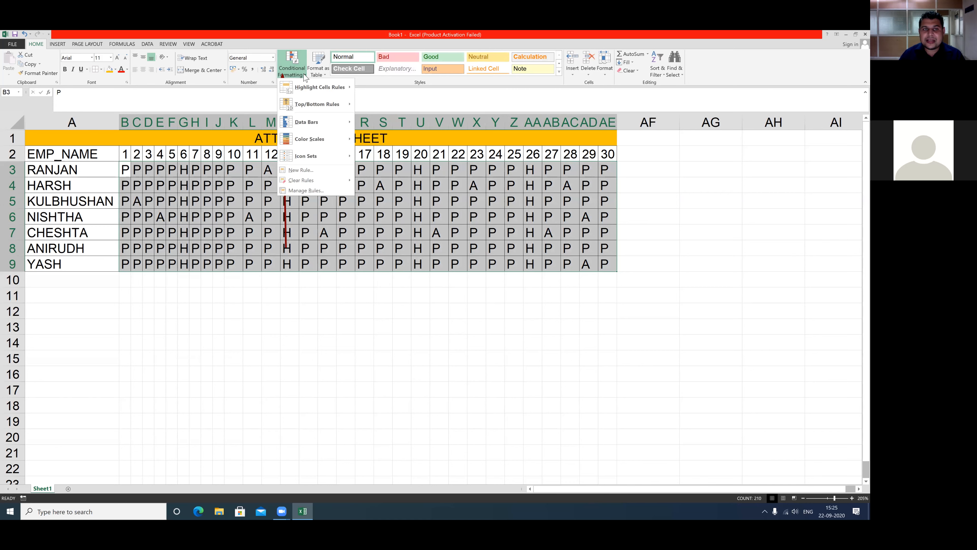
mouse_move(299, 89)
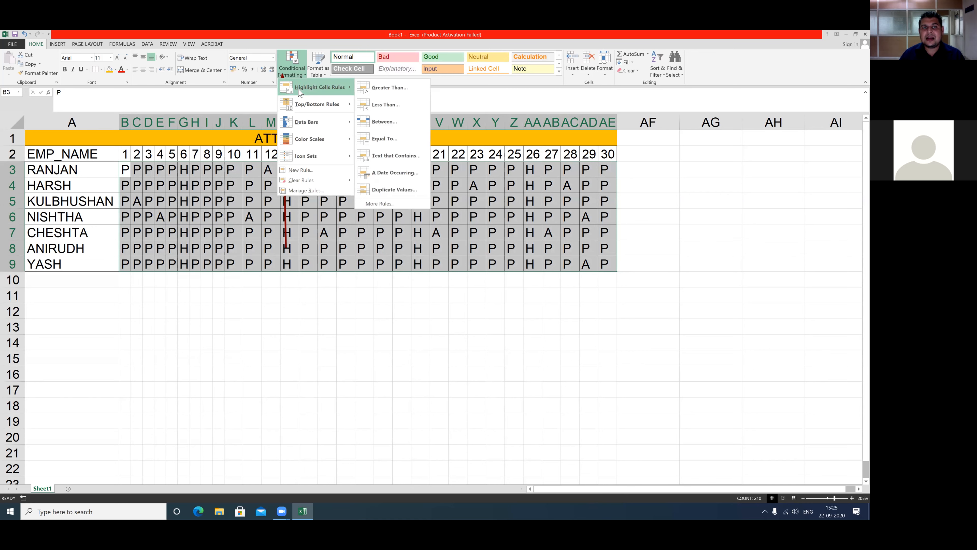
click(386, 157)
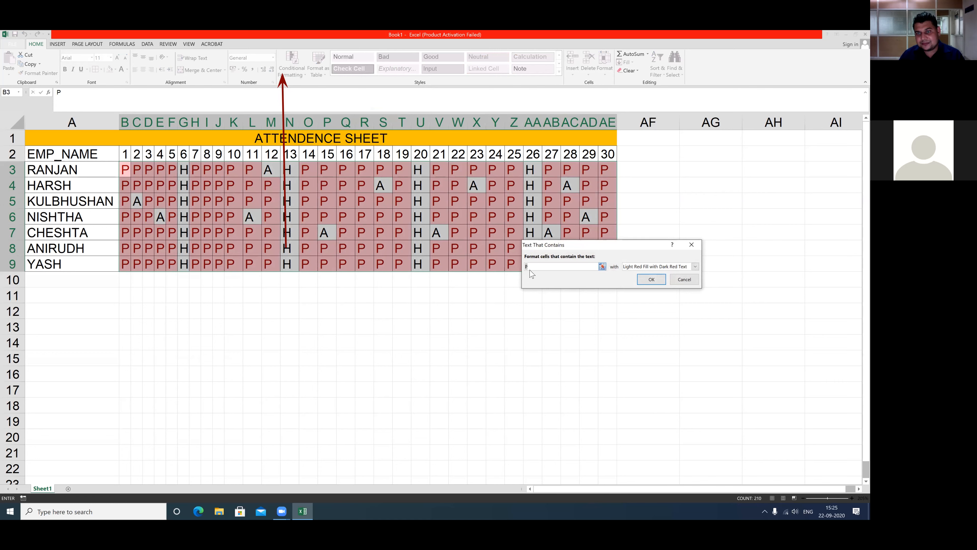
click(696, 266)
click(650, 286)
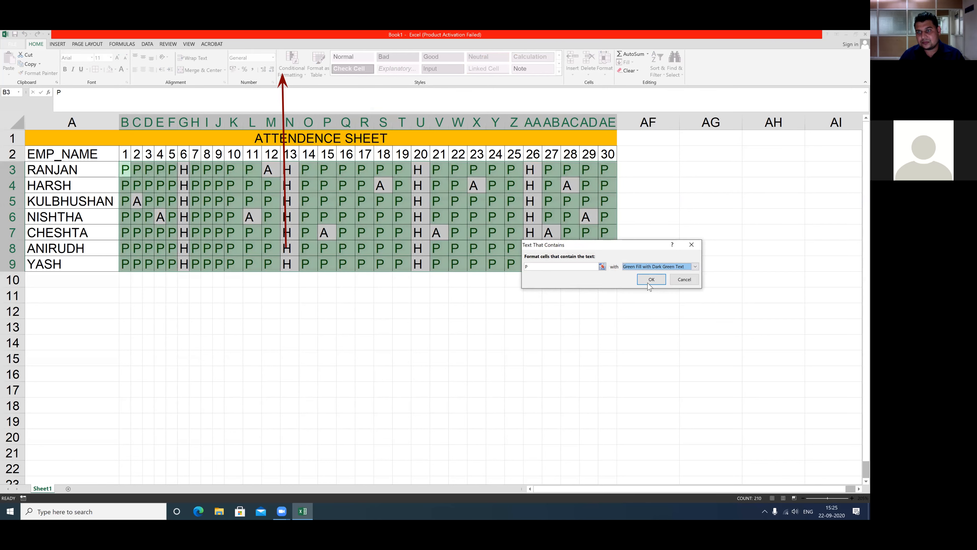
click(649, 278)
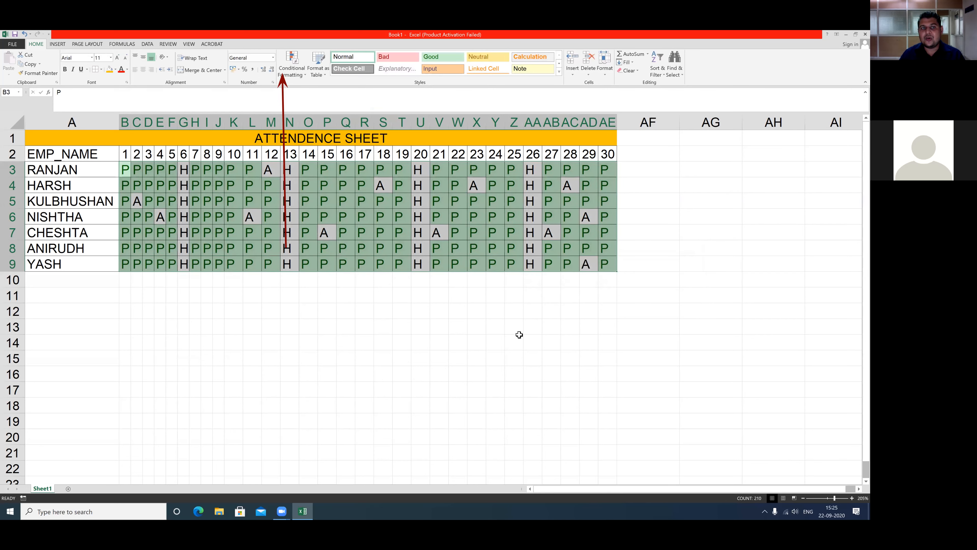
Add a Text That Contains rule to the same attendance range formatting A with Light Red Fill with Dark Red Text.
click(292, 69)
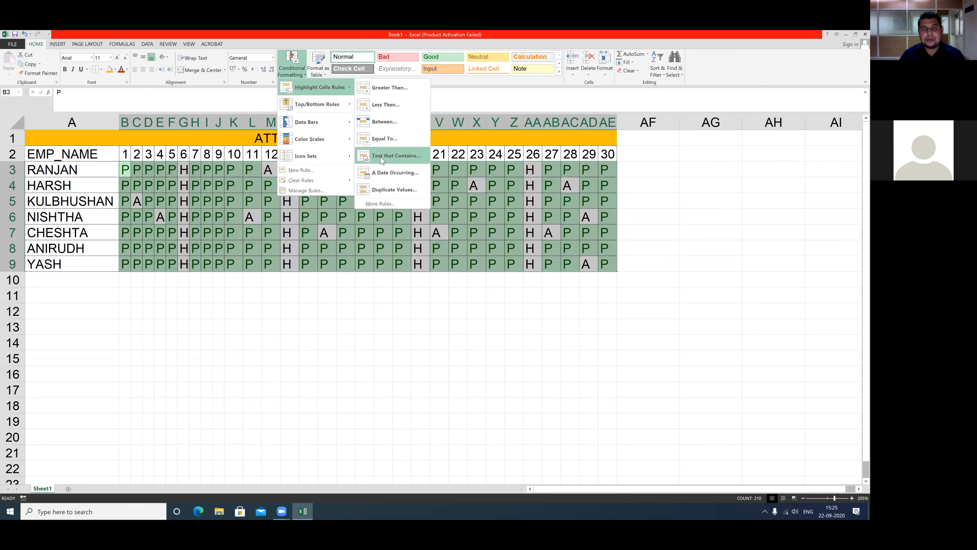
click(389, 156)
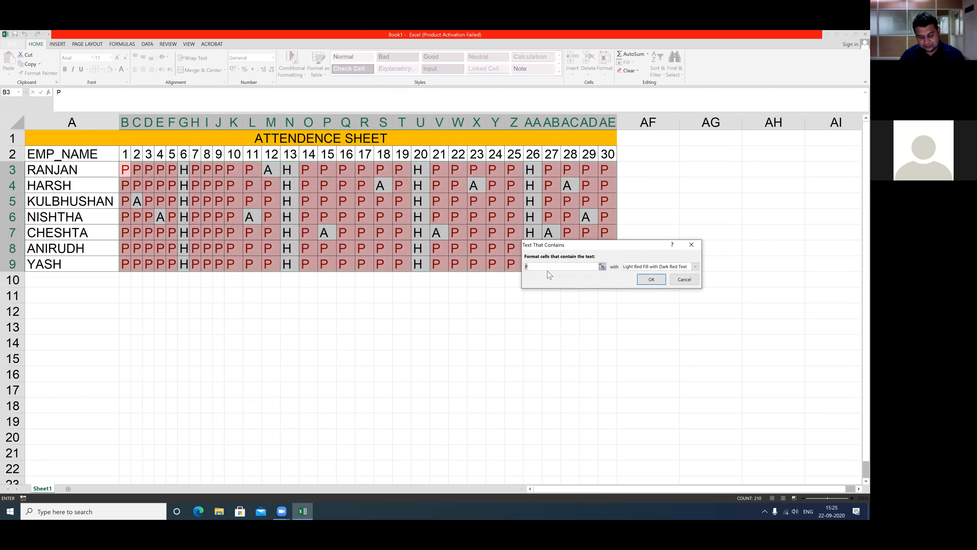
text(A)
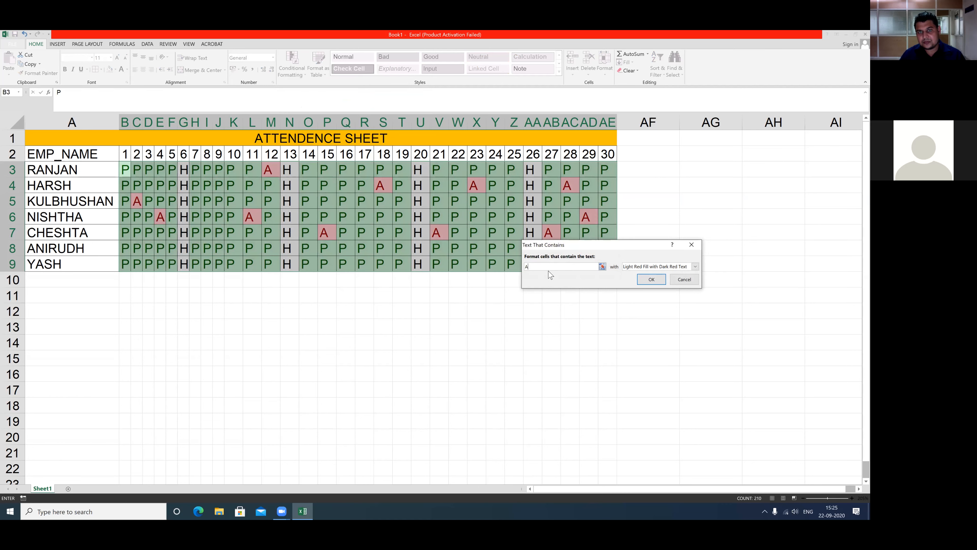
click(651, 278)
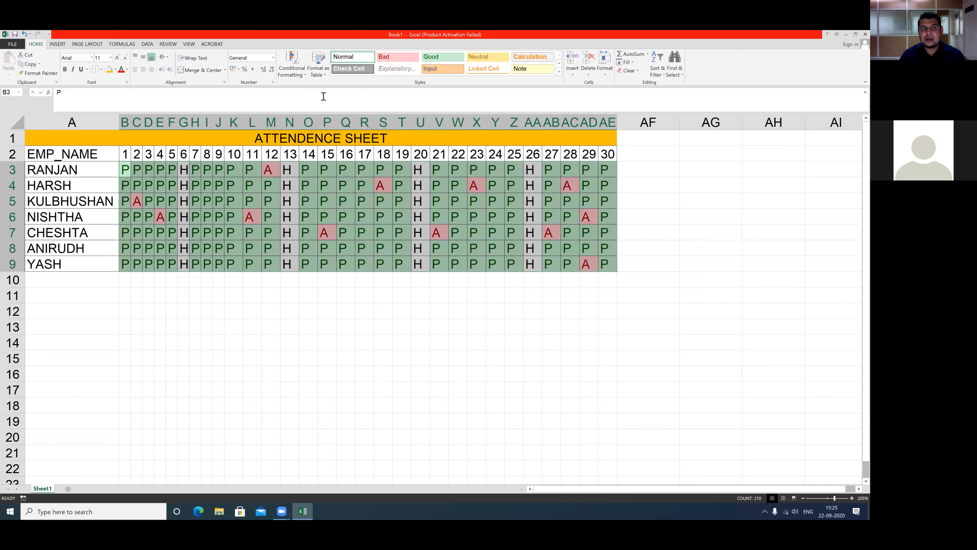
Add a Text That Contains rule to the attendance range formatting H with Yellow Fill with Dark Yellow Text.
click(303, 75)
mouse_move(319, 87)
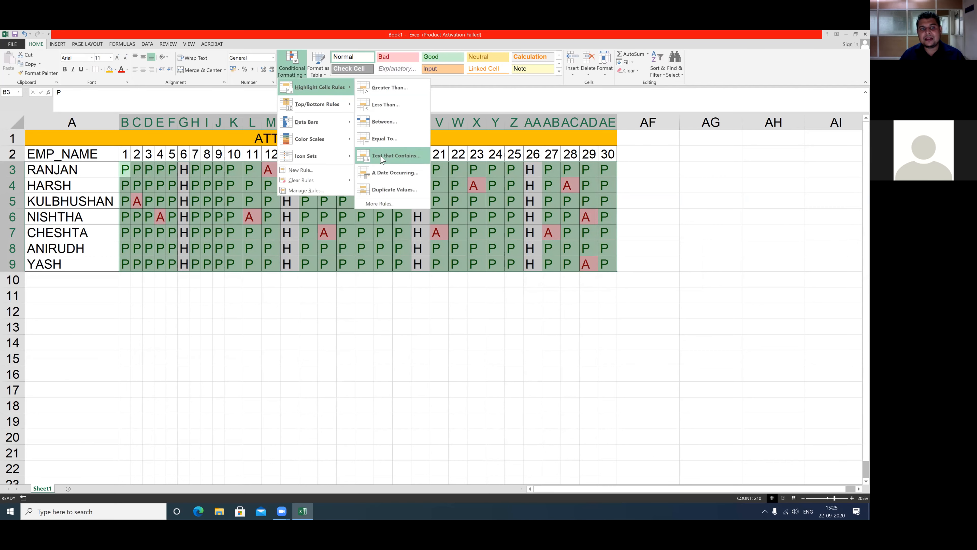
click(387, 155)
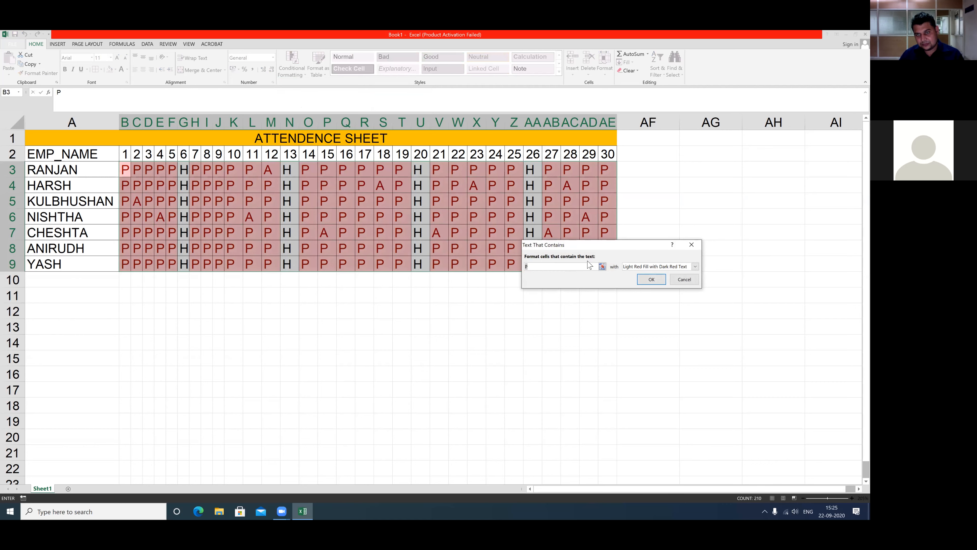
text(H)
click(694, 266)
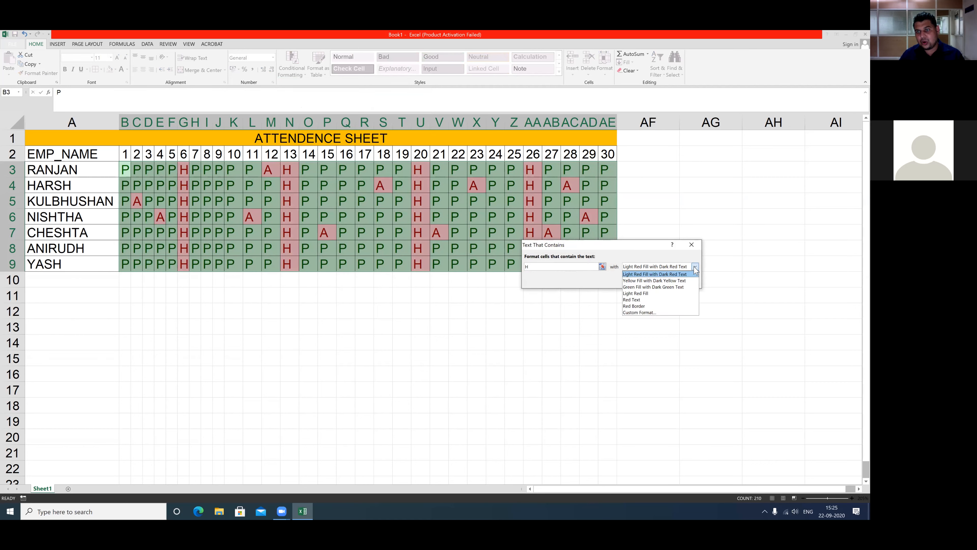
click(669, 280)
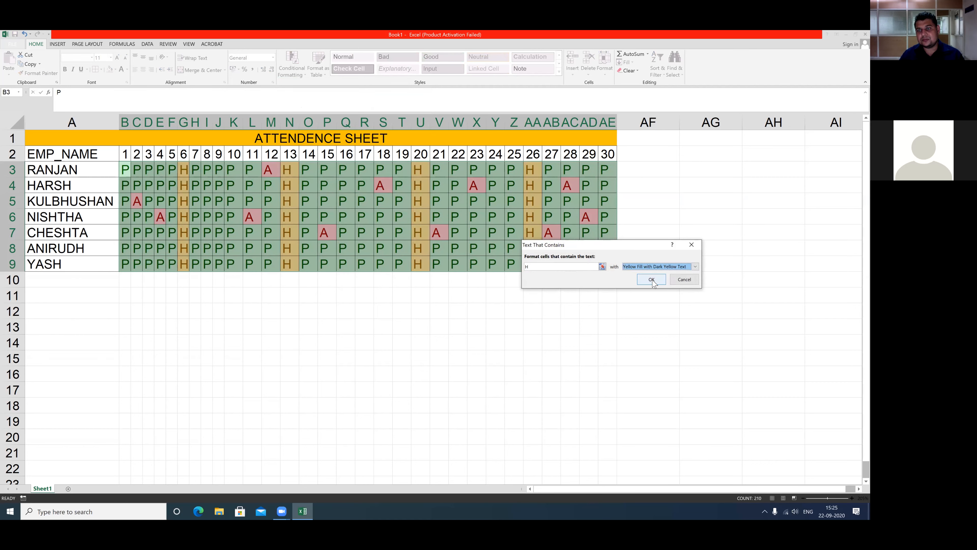
click(651, 279)
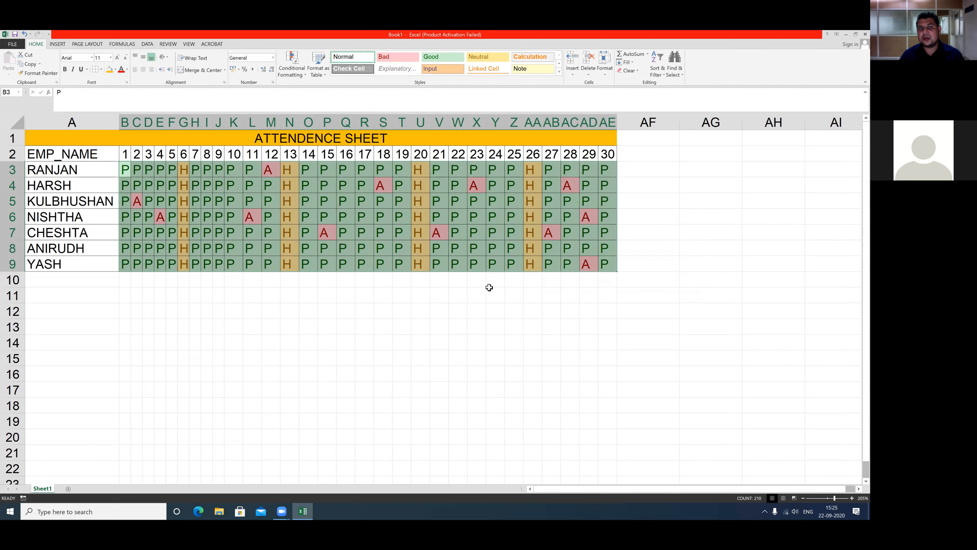
click(164, 282)
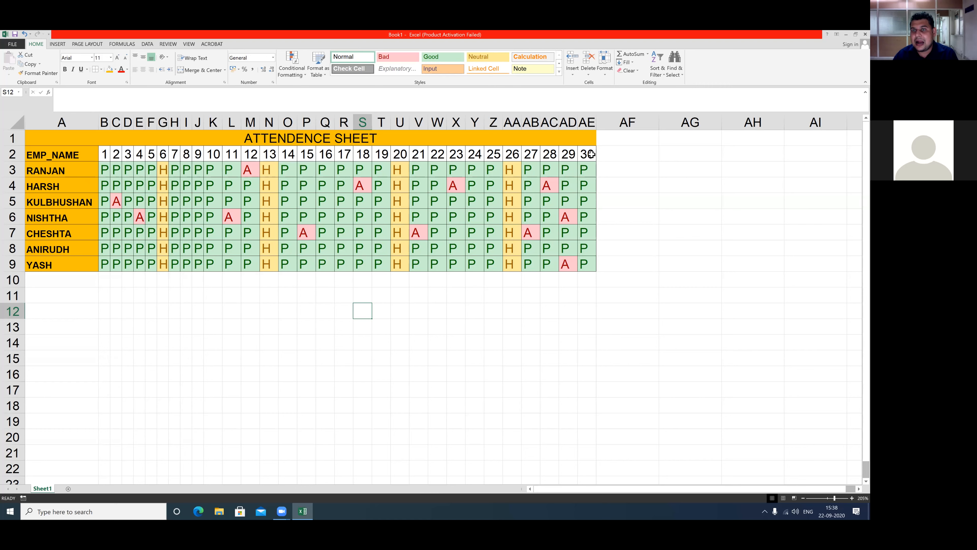
Enter the header TOTAL DAYS in AF2 and reduce its font size to 8.
click(609, 155)
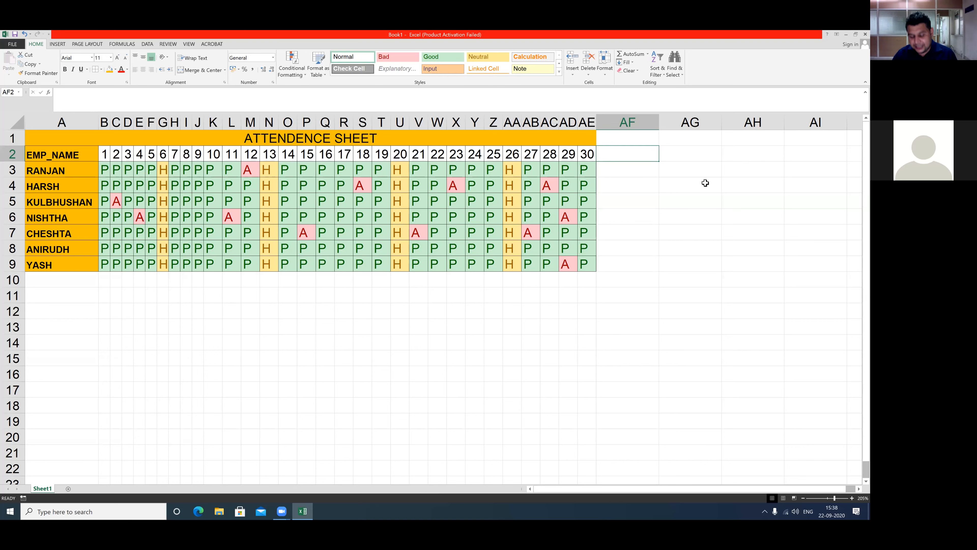
text(TO)
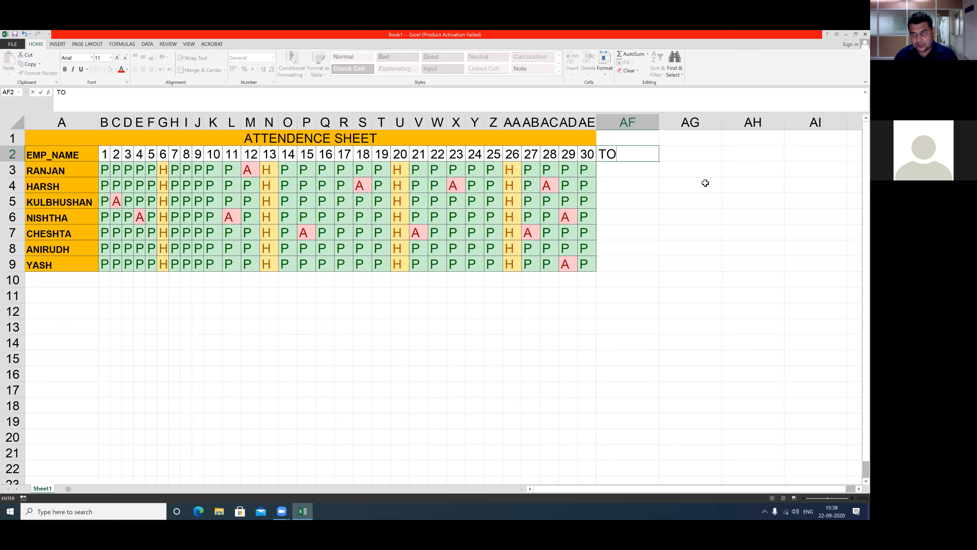
text(TAL DAYS)
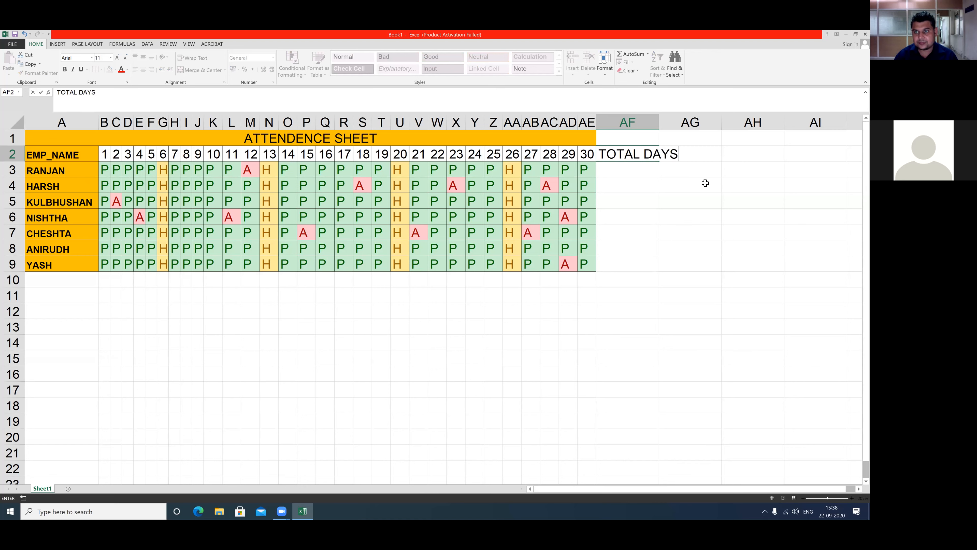
click(619, 181)
click(615, 157)
click(125, 58)
click(125, 58)
click(125, 58)
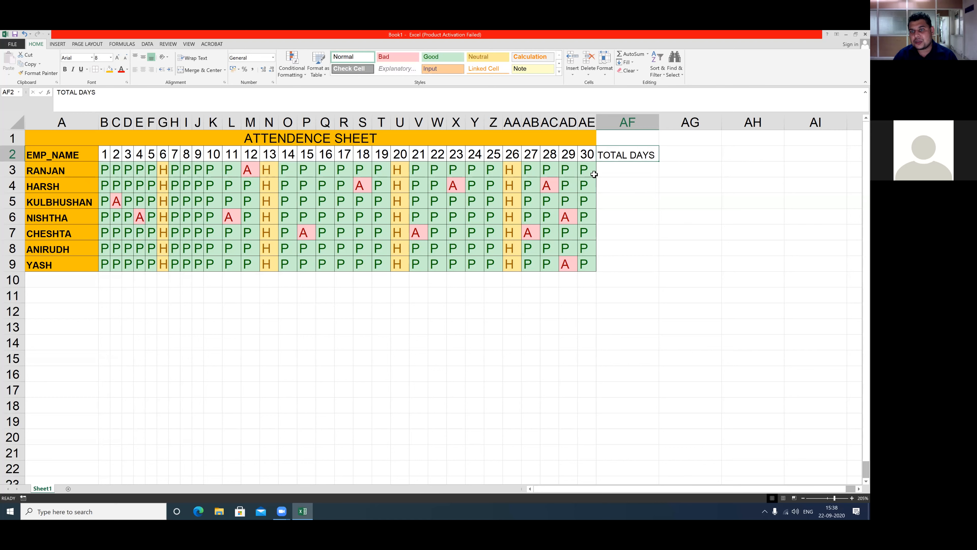
Enter the formula =COUNTA(B3:AE3) in AF3 to count the first employee's total days.
click(611, 170)
text(=)
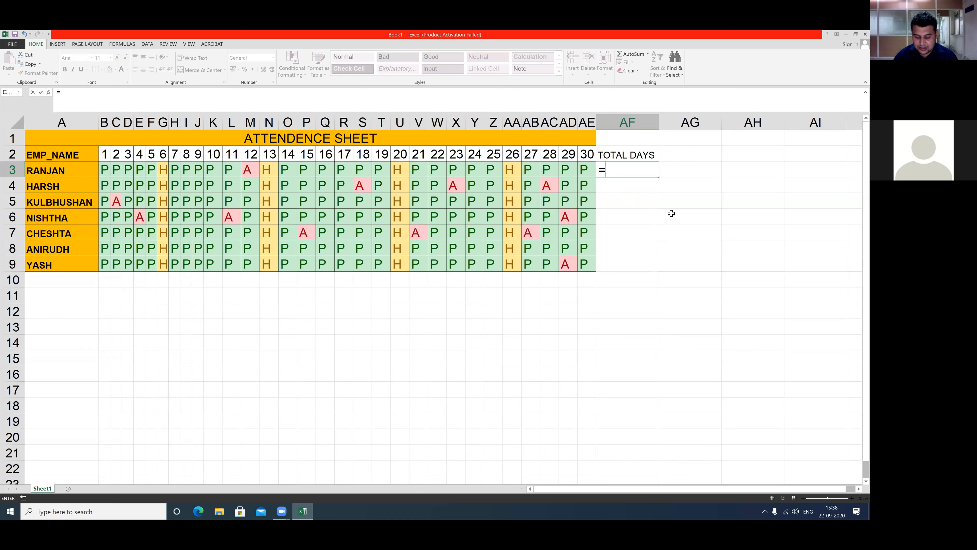
text(COUNTA)
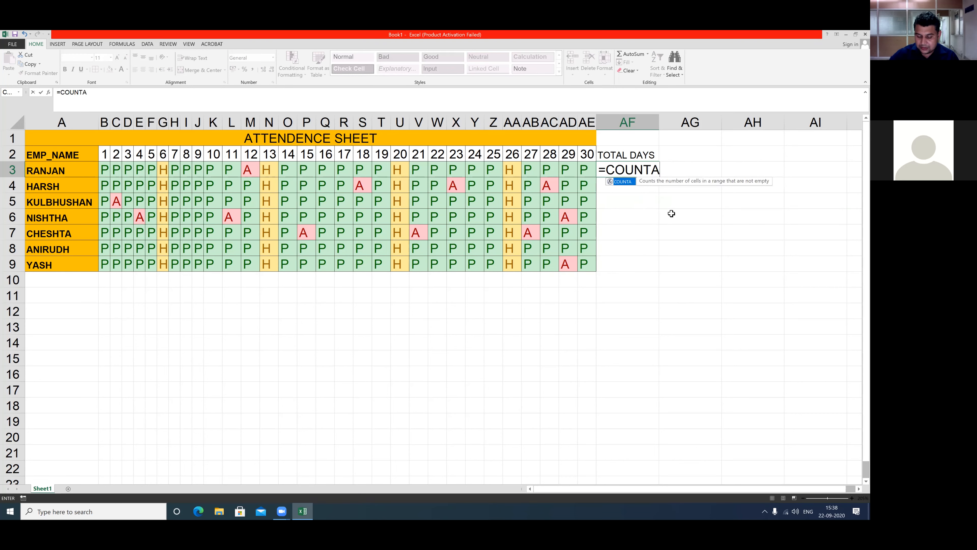
text(()
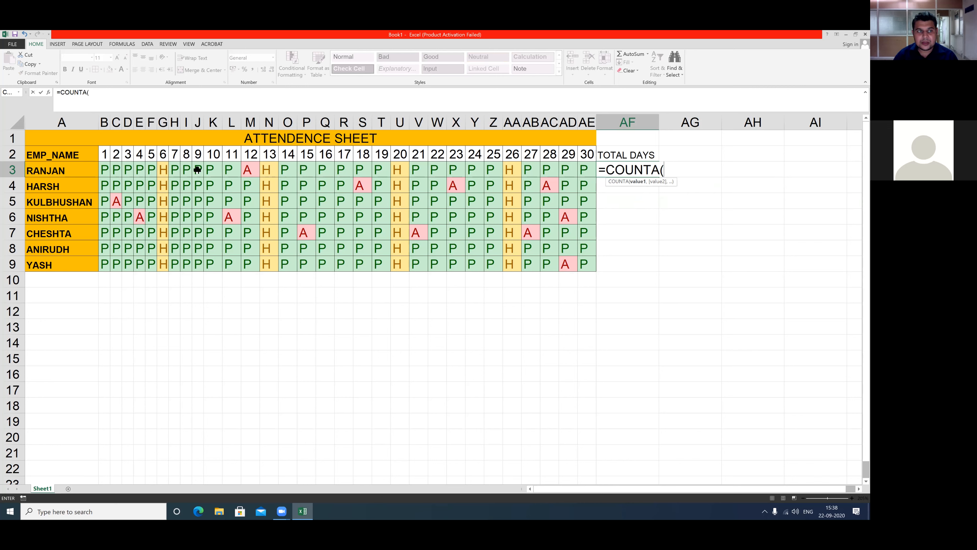
drag(102, 169, 587, 169)
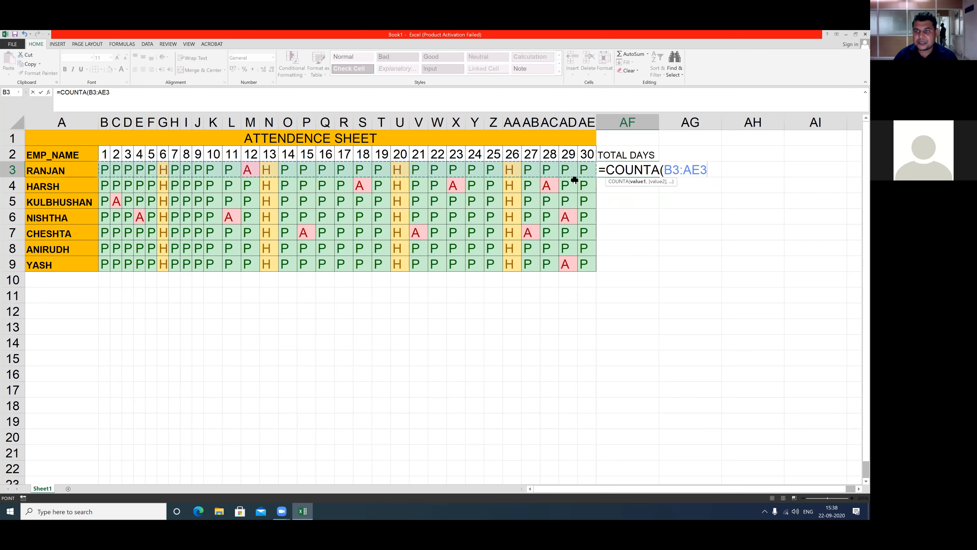
text())
key(Return)
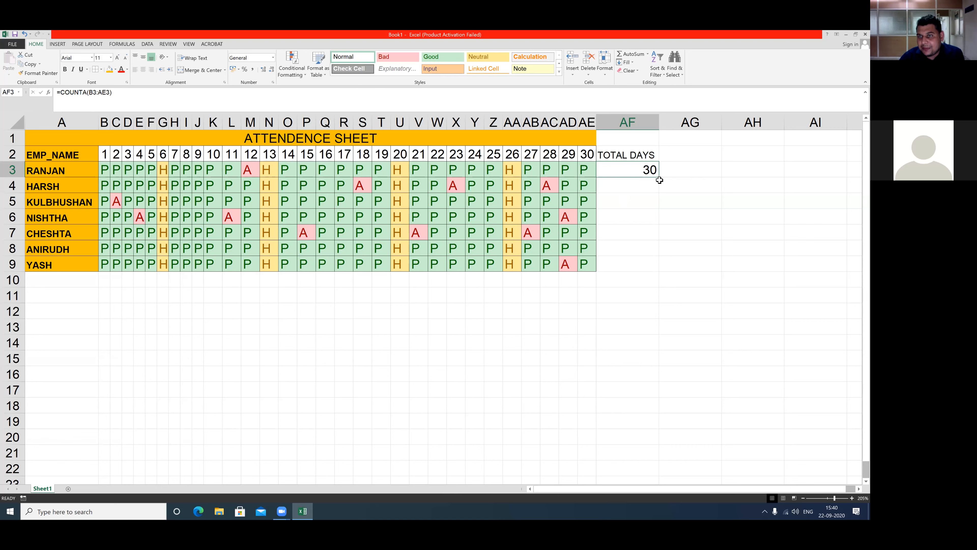
Fill the COUNTA formula from AF3 down through AF9 and review the formula in AF3.
drag(659, 178, 640, 272)
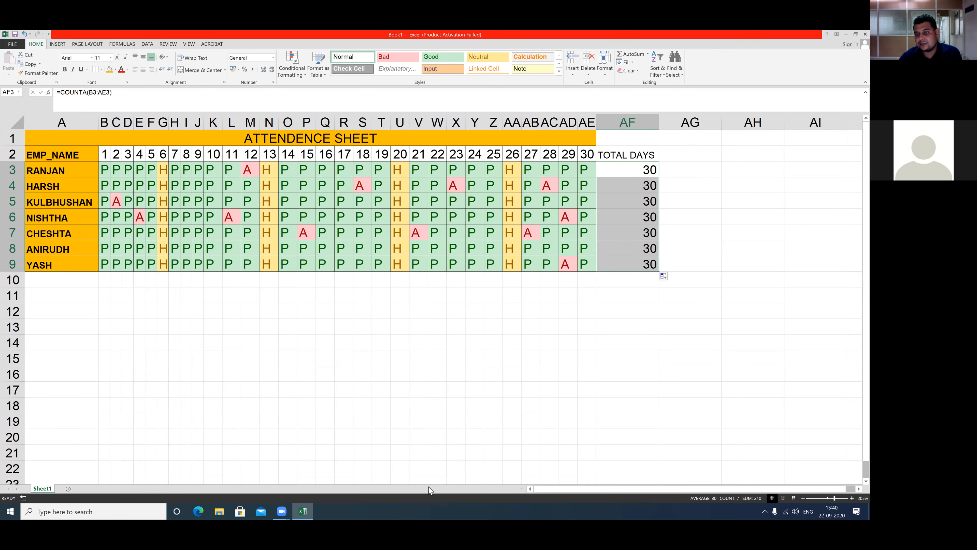
key(F2)
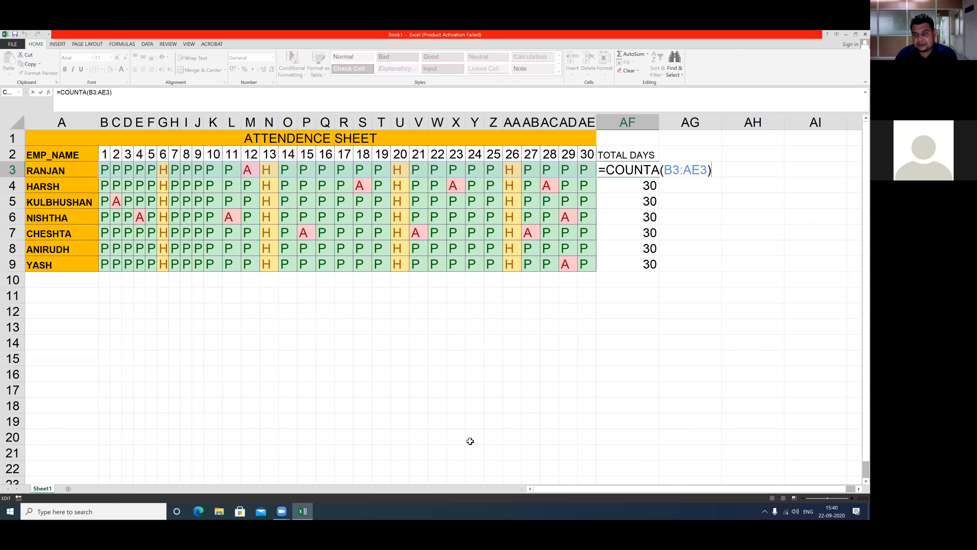
key(Return)
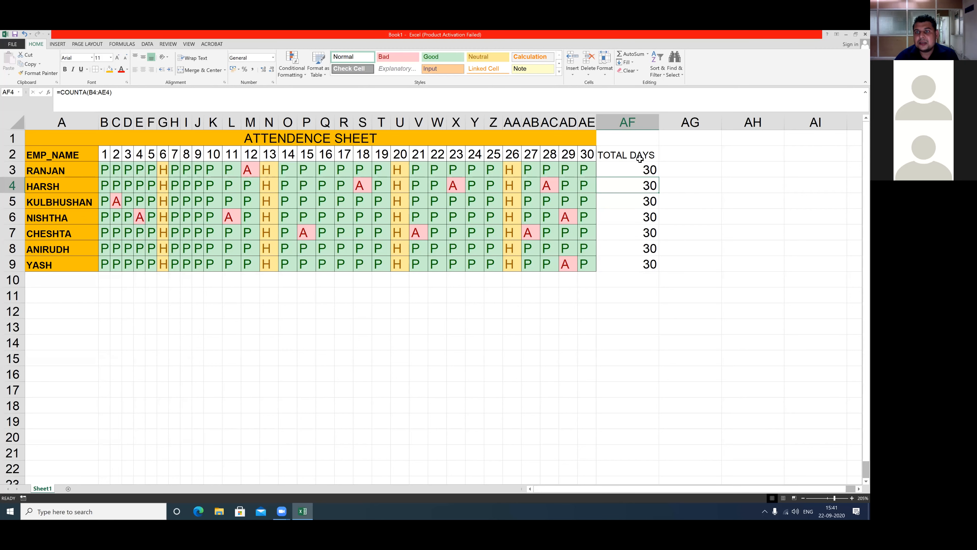
Enter the header PRESENT in AG2, beside the TOTAL DAYS header.
click(669, 157)
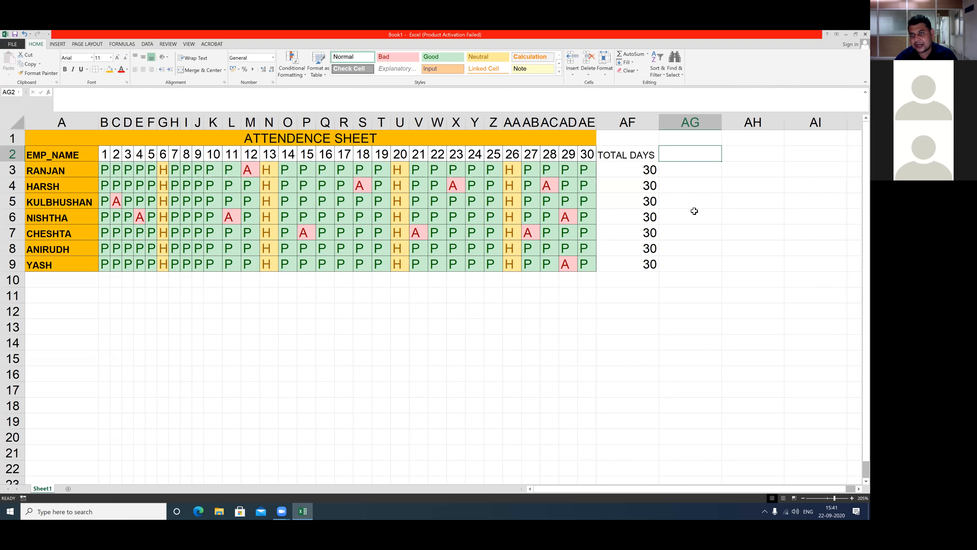
text(PRESENT)
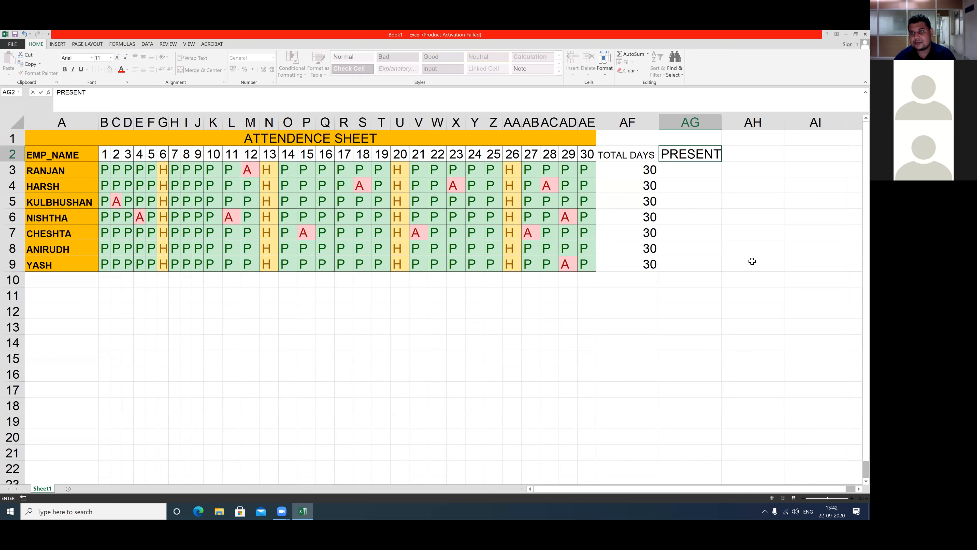
click(690, 173)
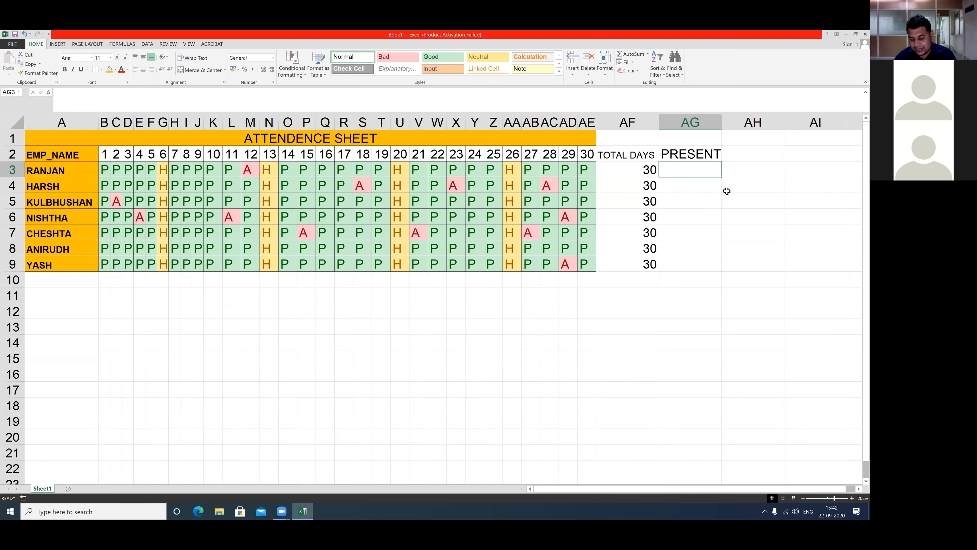
Enter the formula =COUNTIF(B3:AE3,"P") in AG3 to count the first employee's present days.
text(=COUNT)
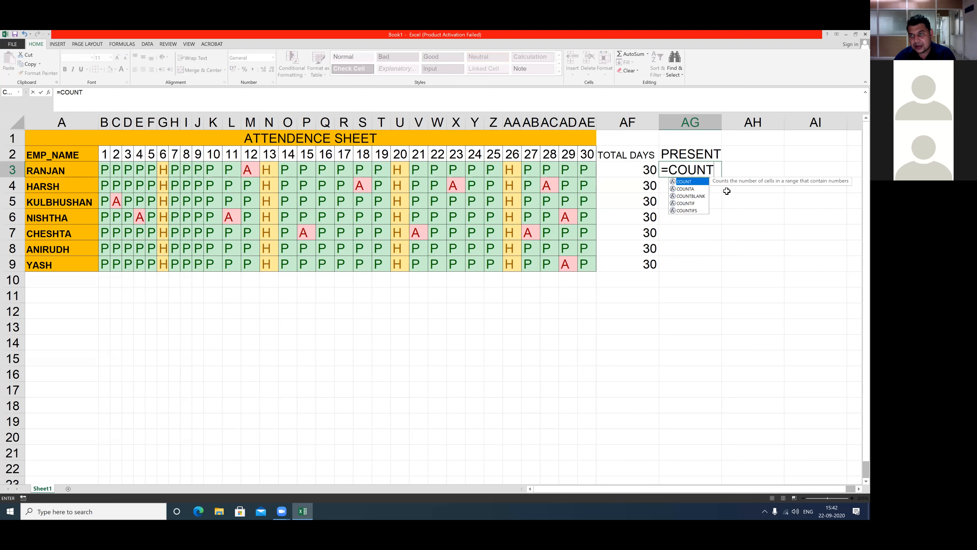
text(IF)
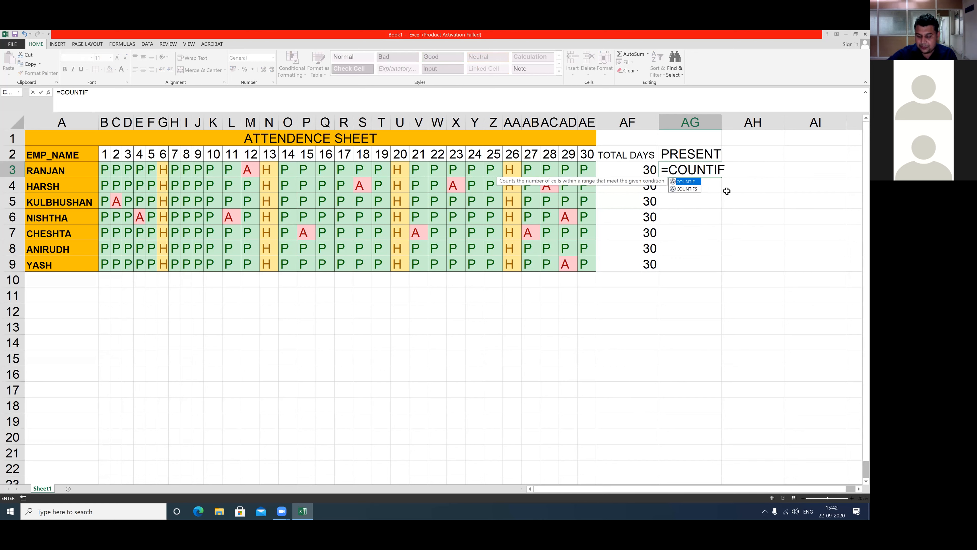
text(()
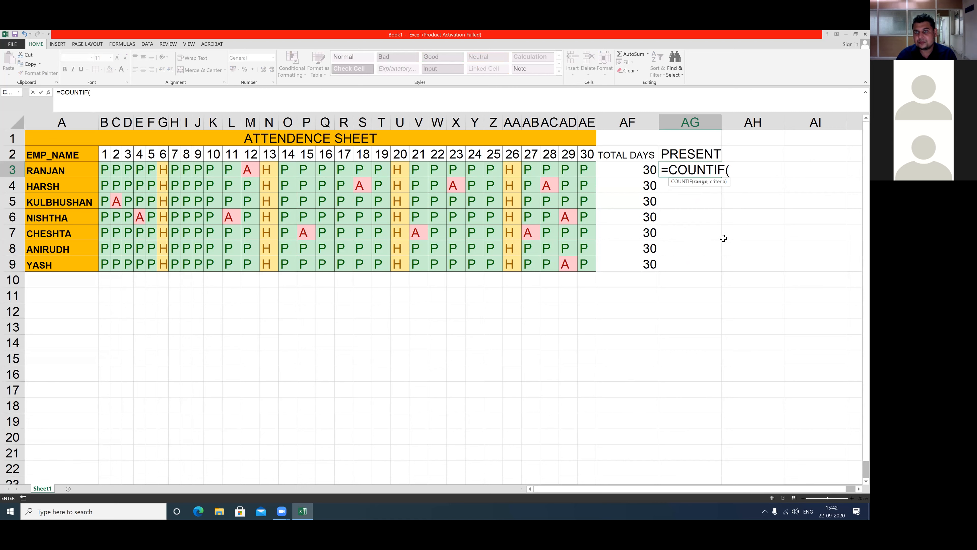
drag(104, 170, 586, 171)
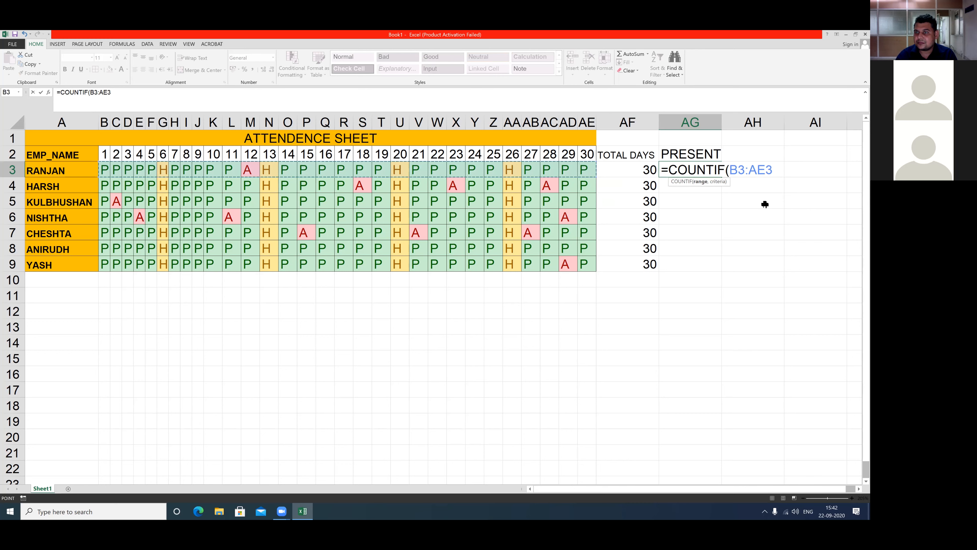
text(,)
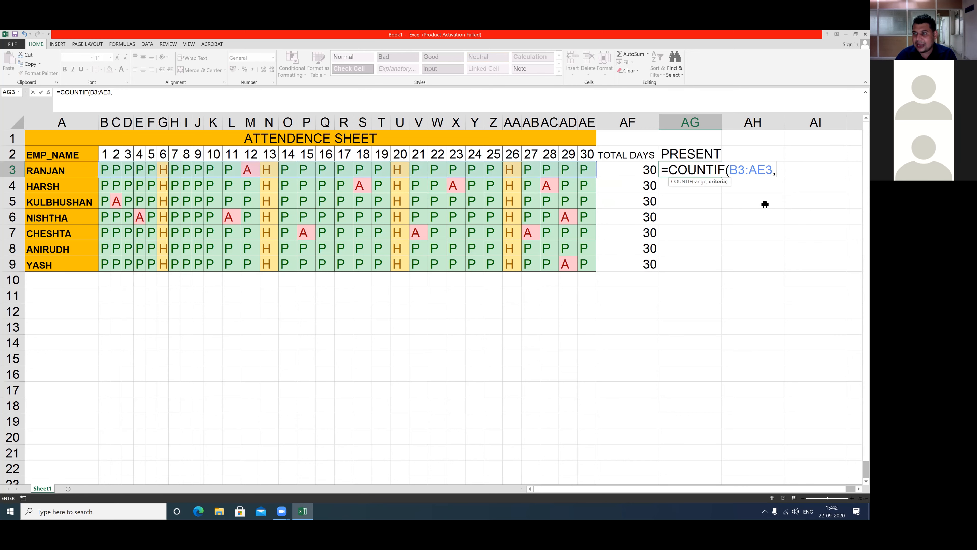
text("P)
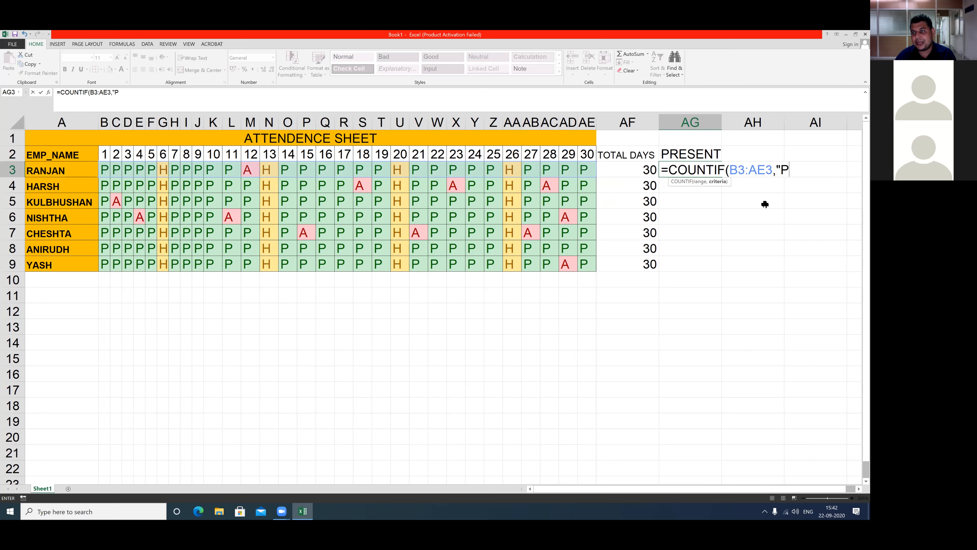
text(")
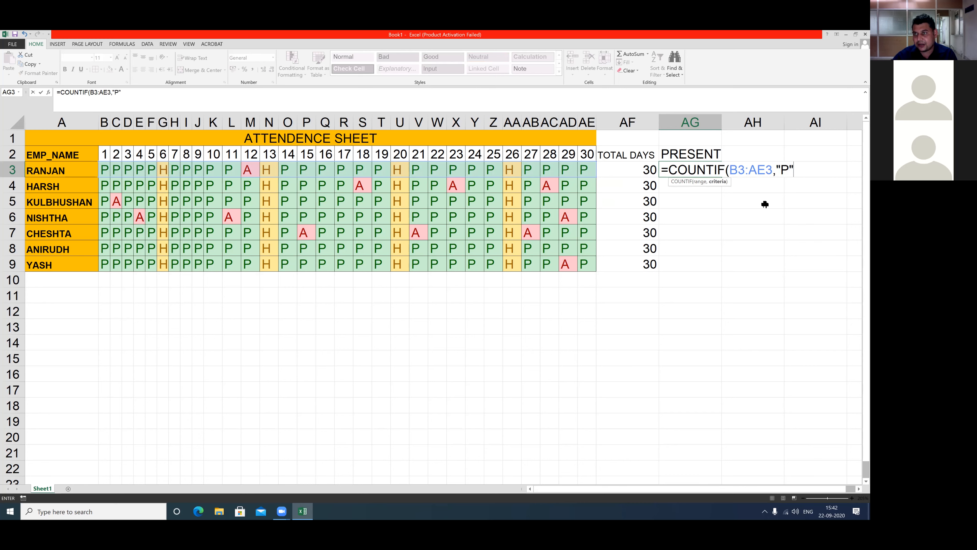
text())
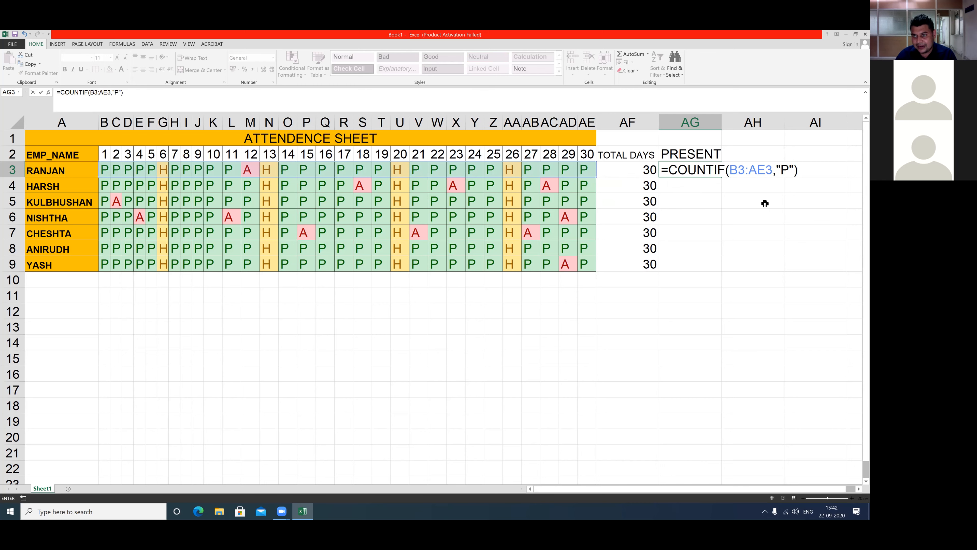
key(Return)
Fill the COUNTIF formula from AG3 down through AG9 and review the formula in AG3.
click(688, 174)
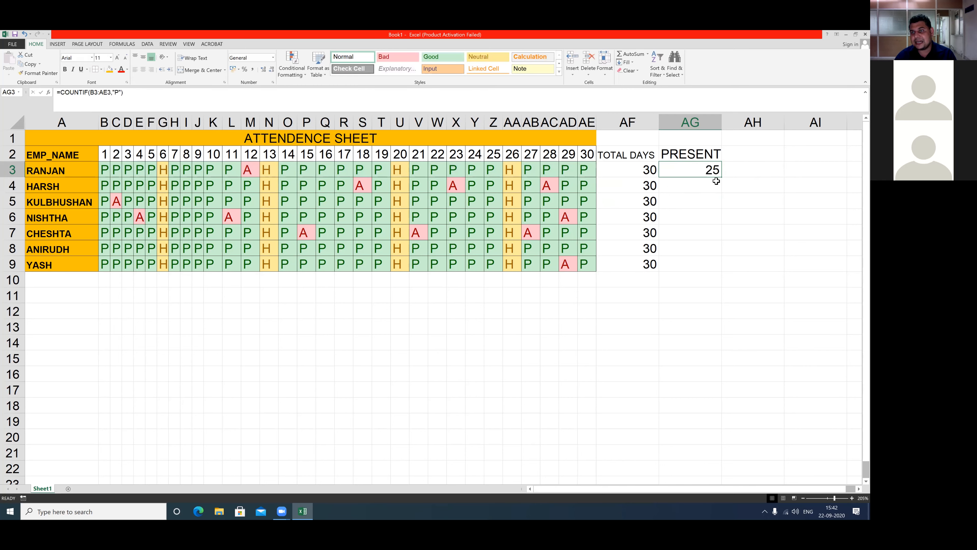
drag(716, 181, 708, 264)
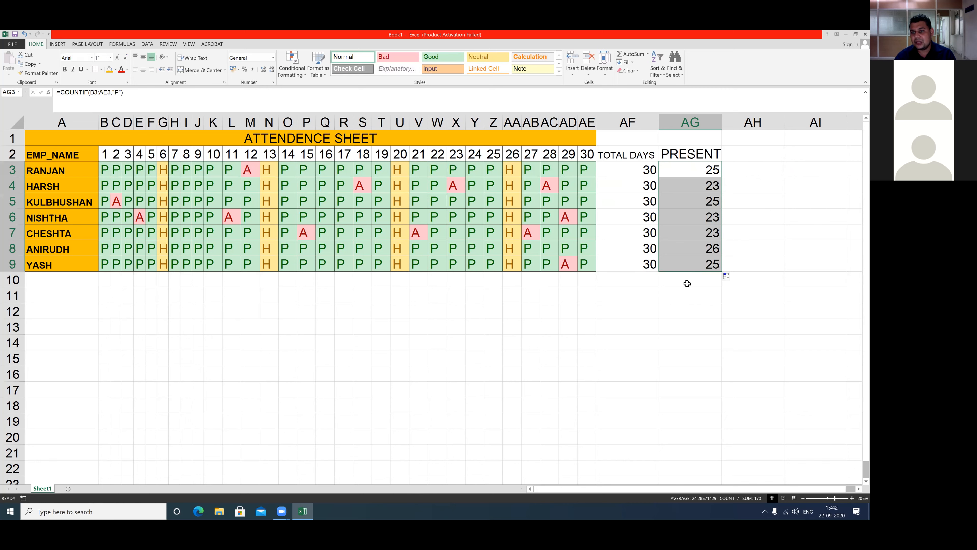
click(683, 170)
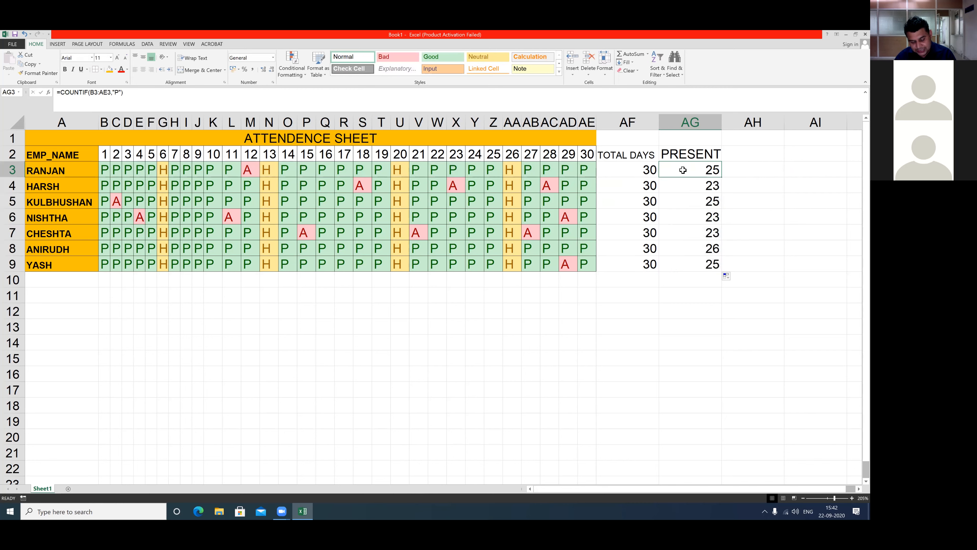
double_click(683, 170)
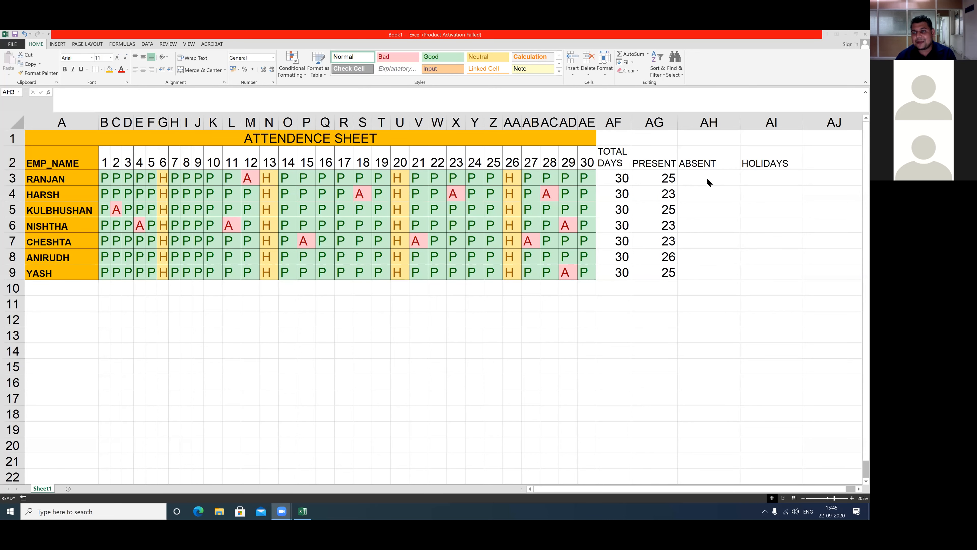
Enter the formula =COUNTIF(B3:AE3,"A") in AH3 to count the first employee's absent days.
click(709, 181)
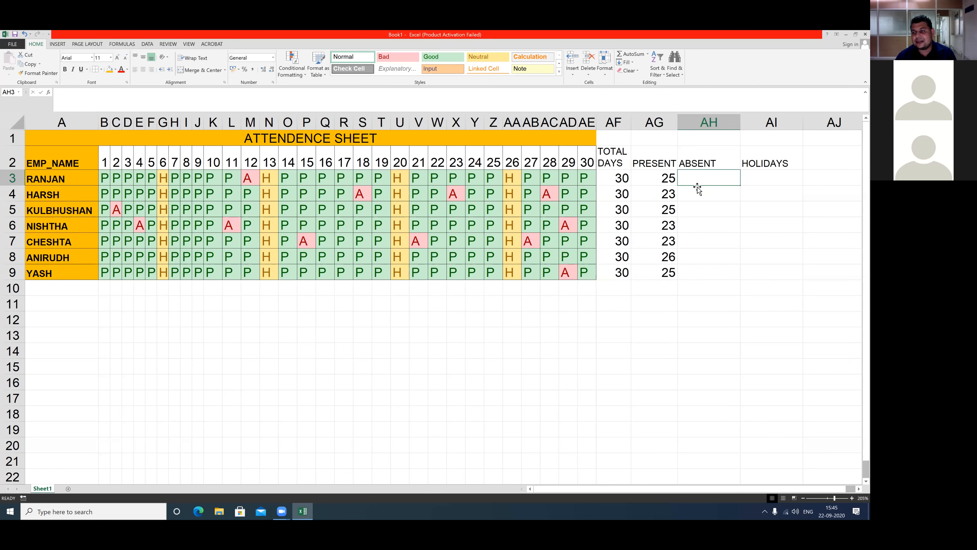
text(=COUNT)
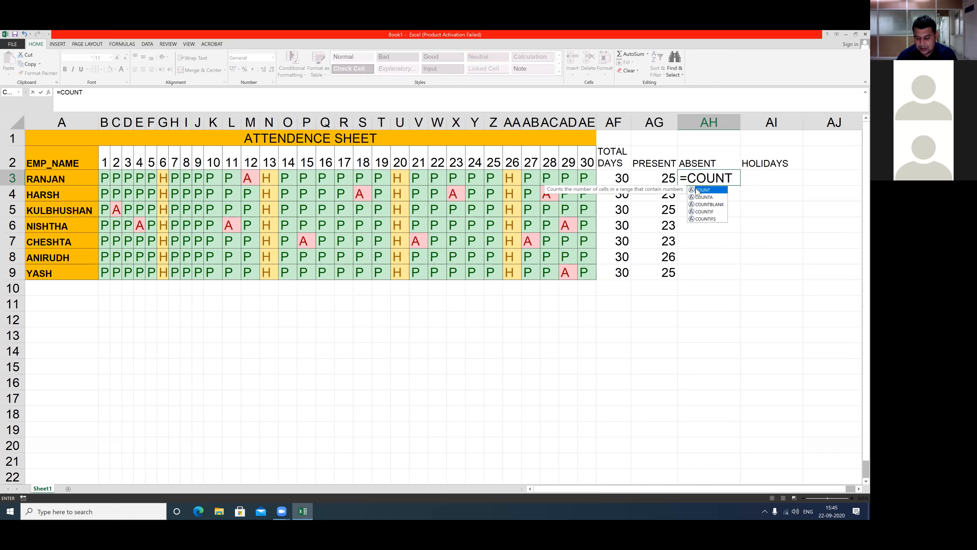
text(IF)
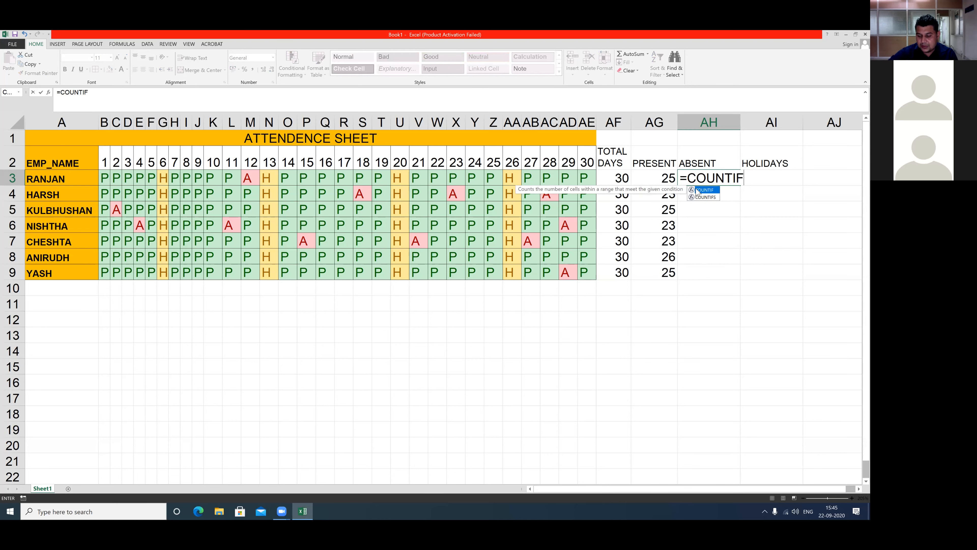
double_click(698, 190)
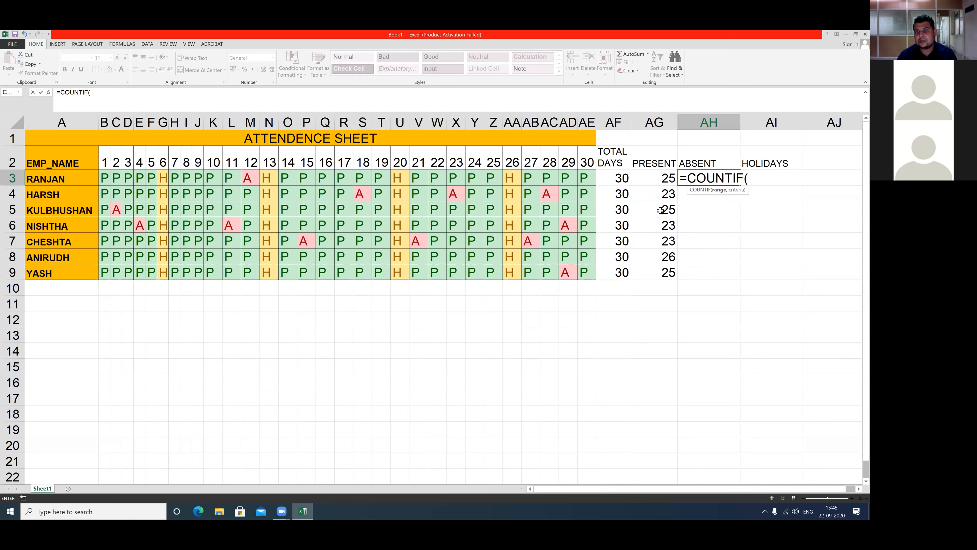
click(110, 177)
drag(145, 176, 582, 182)
text(,")
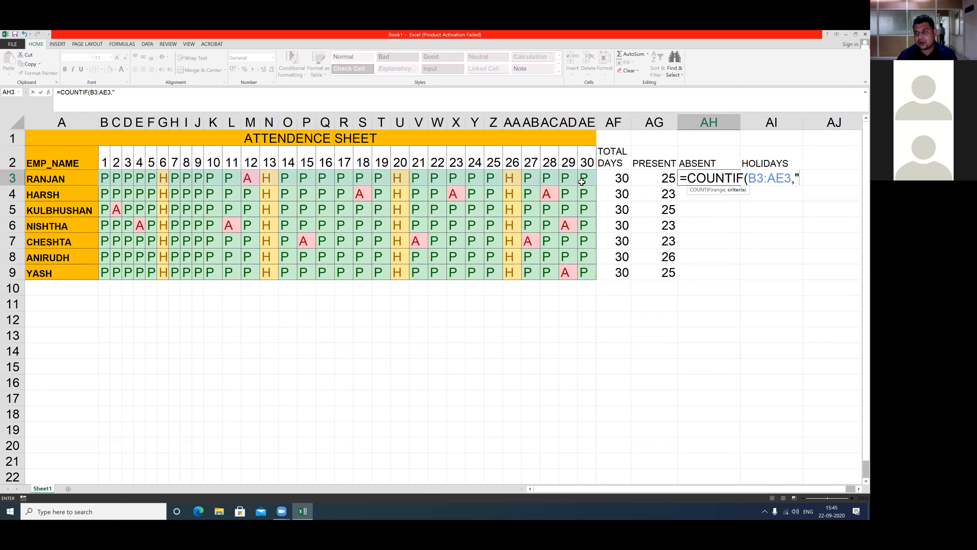
text(A)
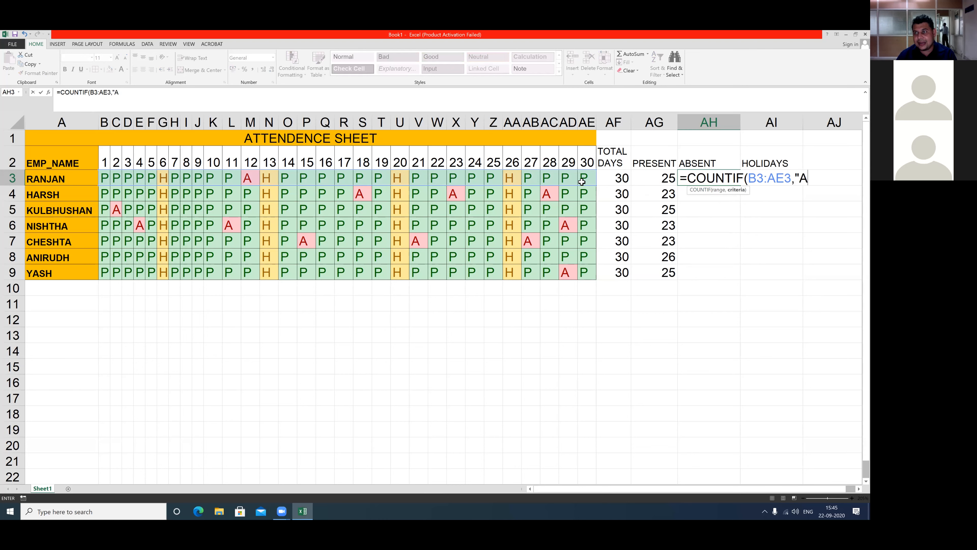
text("))
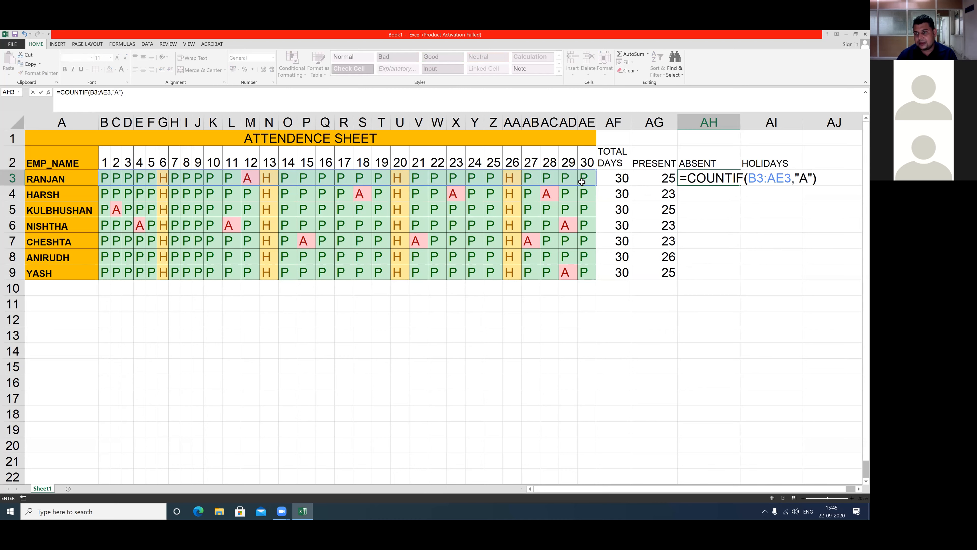
key(Return)
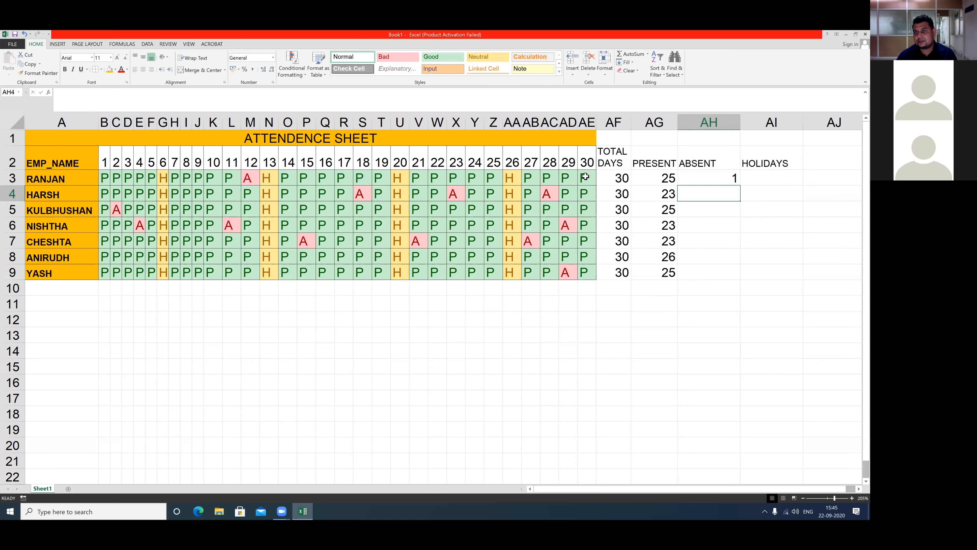
Fill the COUNTIF formula from AH3 down through AH9 and review the formula in AH3.
click(708, 182)
drag(742, 186, 732, 281)
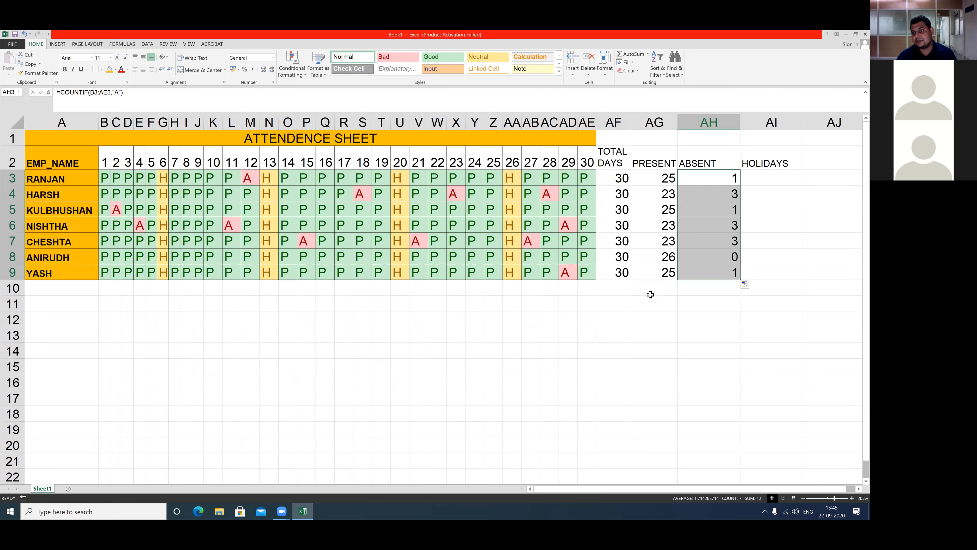
click(698, 184)
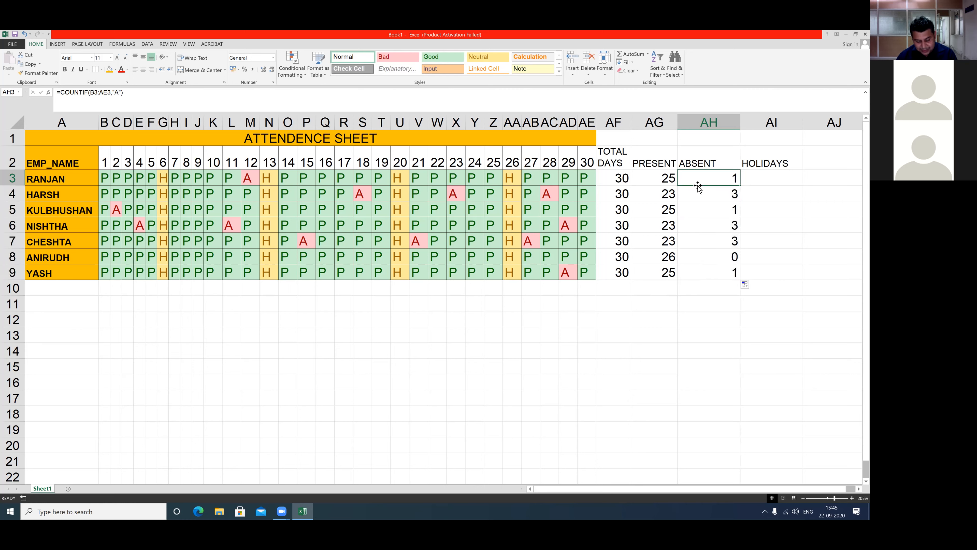
double_click(698, 186)
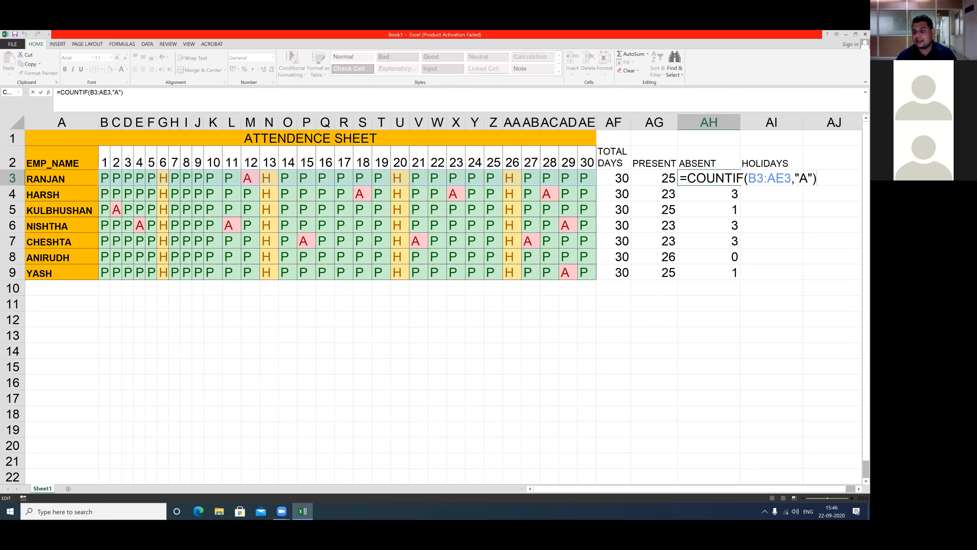
key(Return)
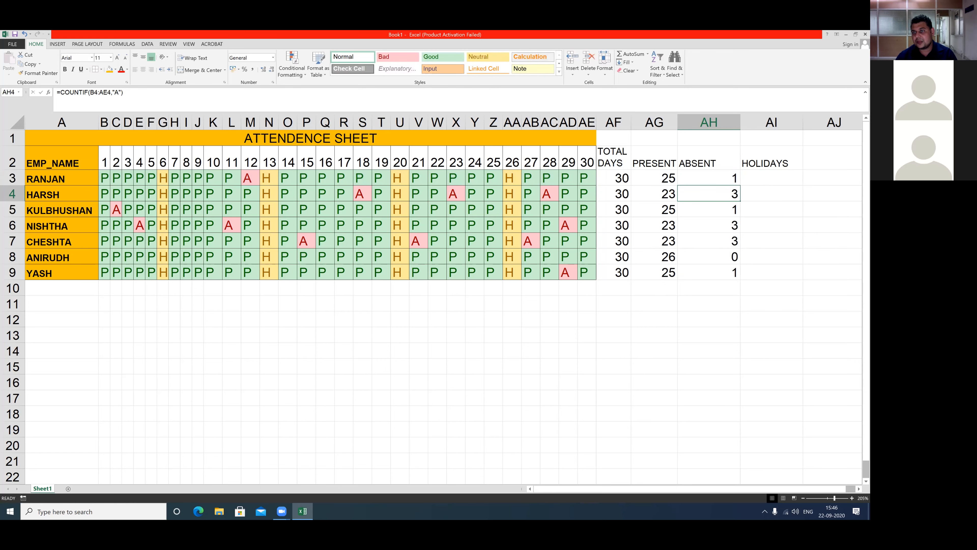
Enter the formula =COUNTIF(B3:AE3,"H") in AI3 to count the first employee's holidays, and select that cell.
click(754, 178)
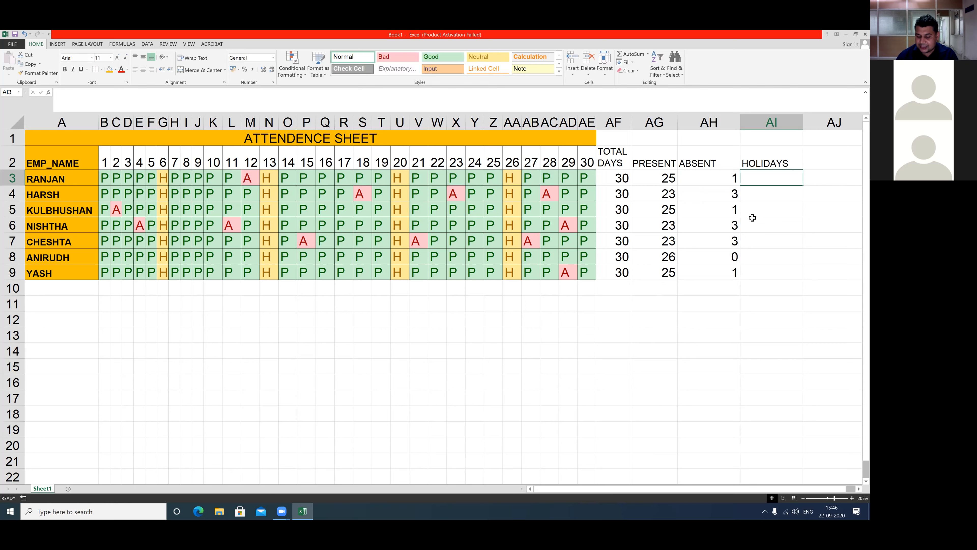
text(=COUNT)
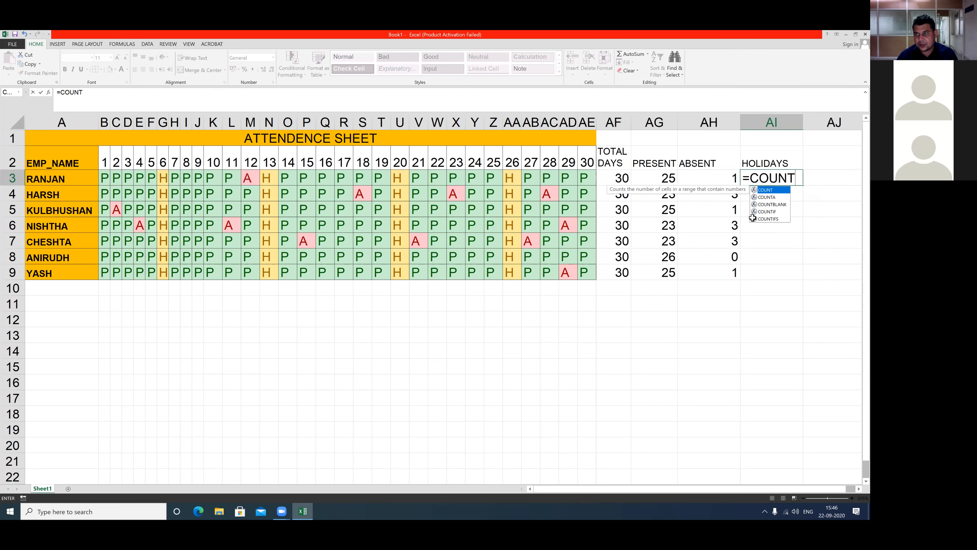
text(IF()
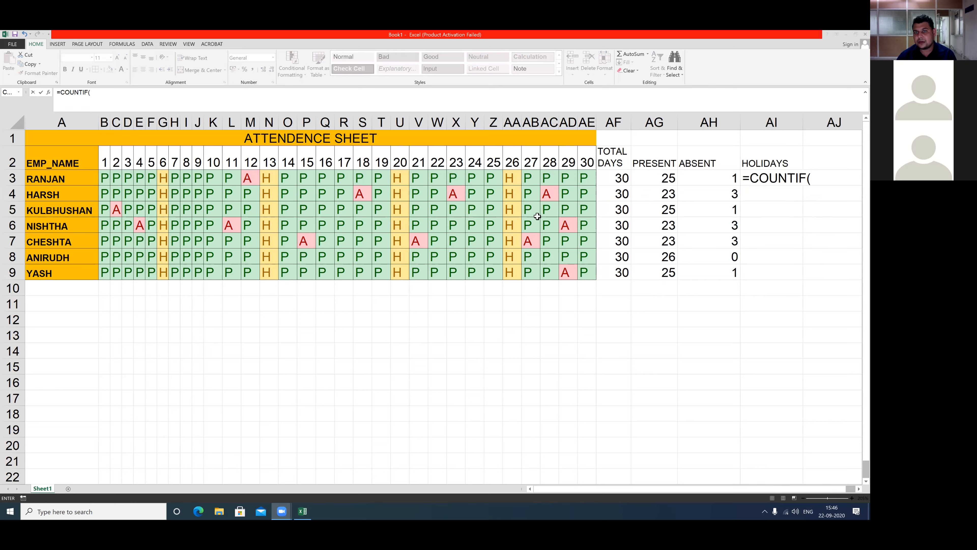
drag(105, 177, 587, 180)
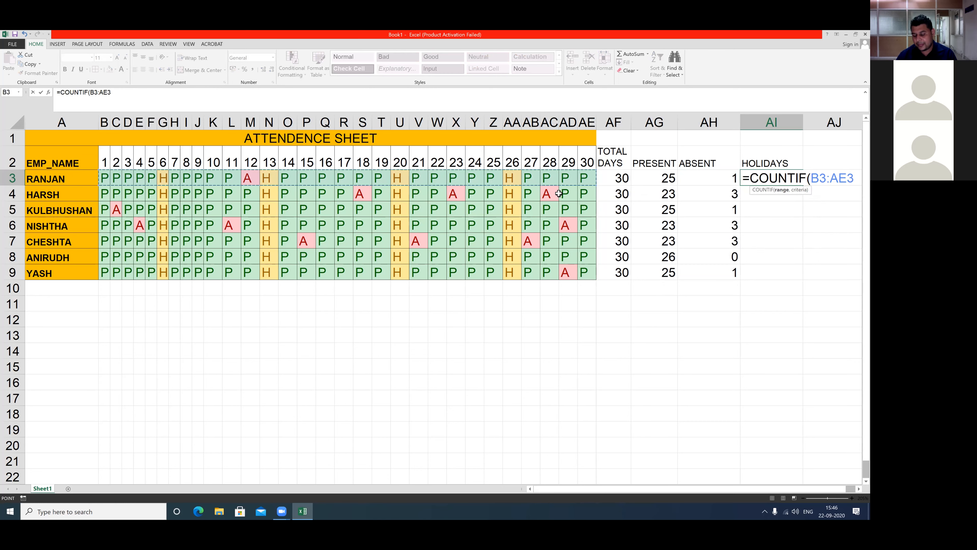
text(,")
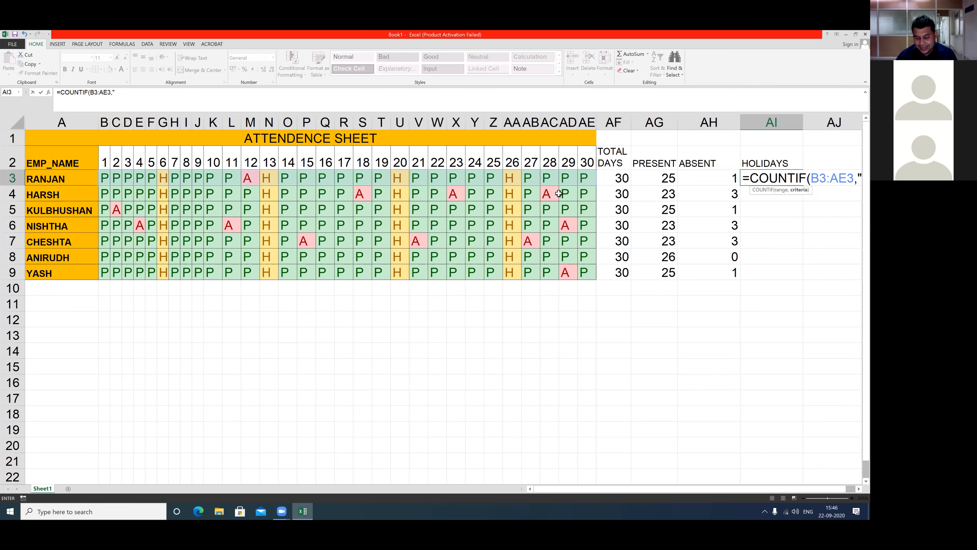
text(H"))
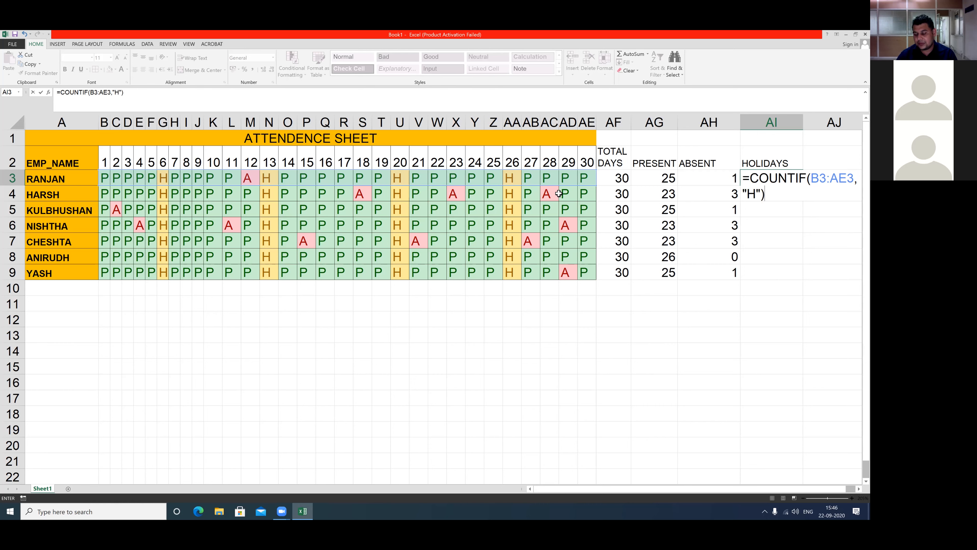
key(Return)
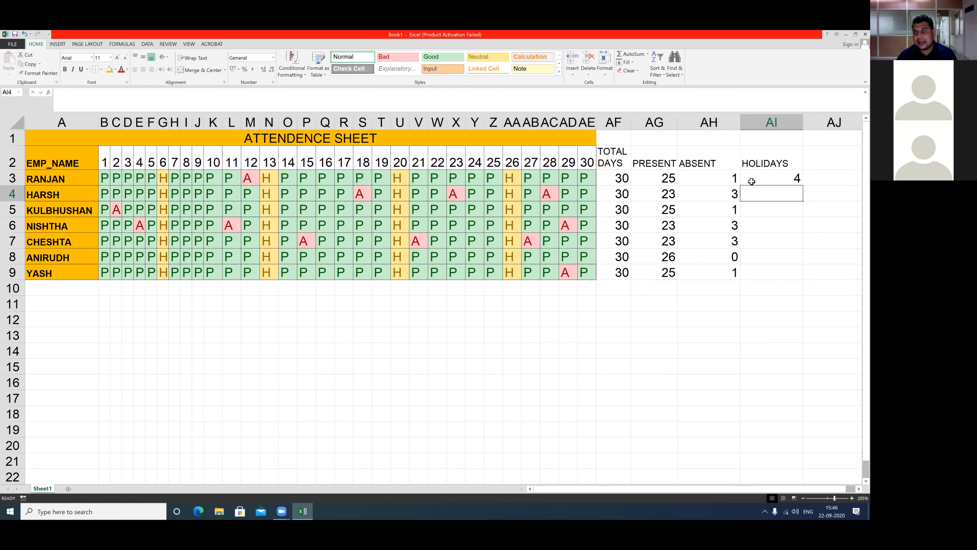
click(759, 176)
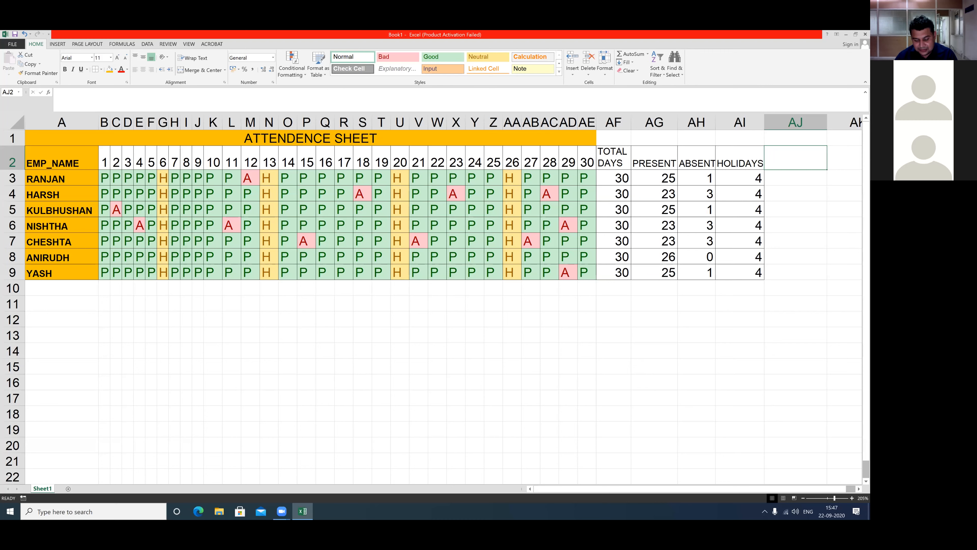
Enter the heading WORKING in AJ2, beside the HOLIDAYS column.
text(WORK)
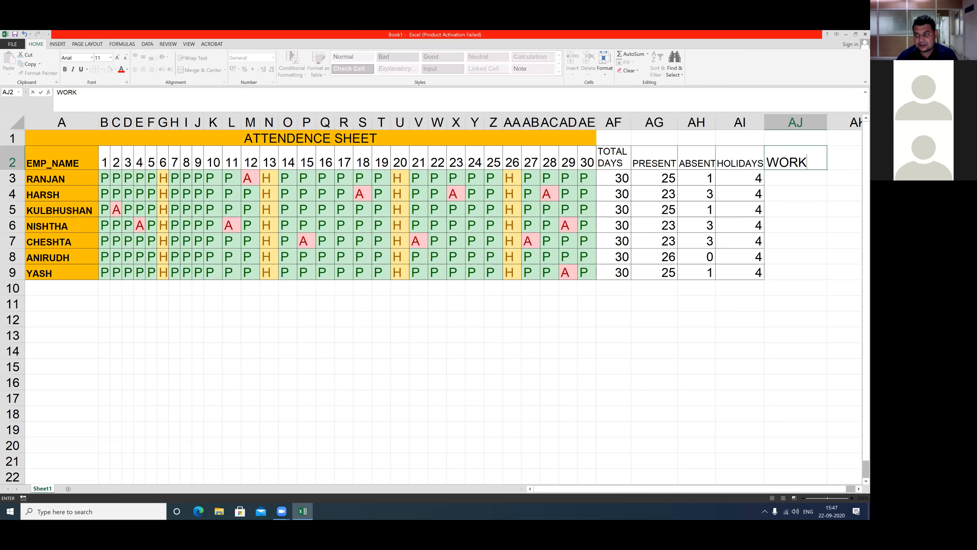
text(ING)
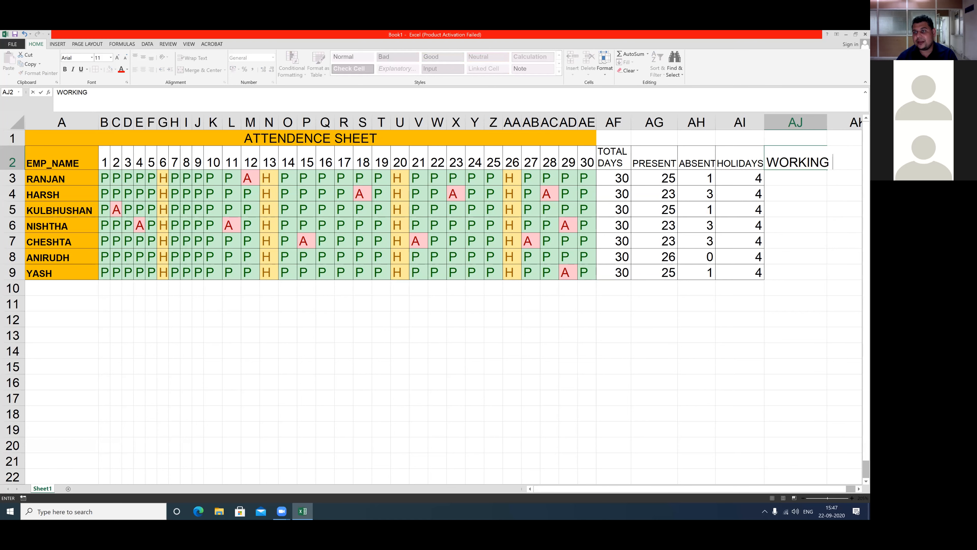
key(Return)
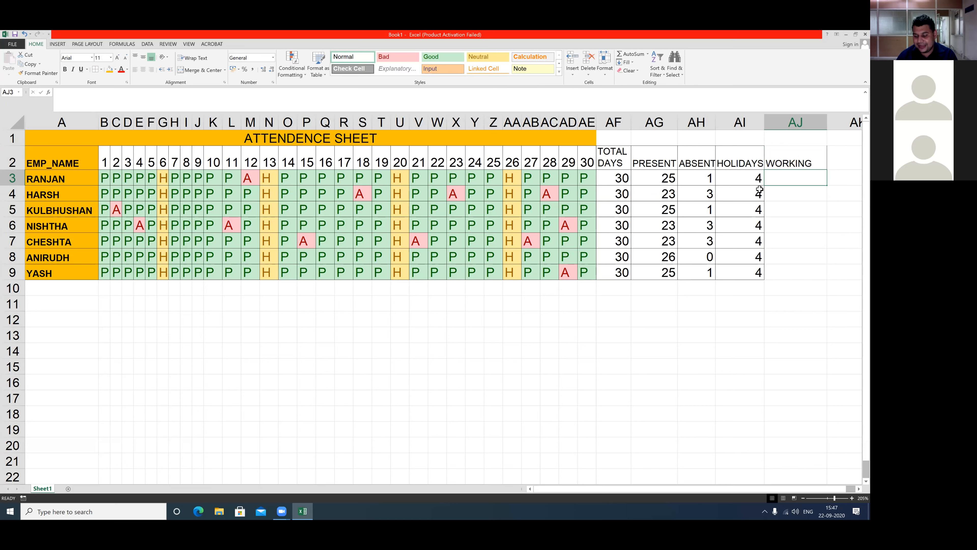
Enter the formula =AG3+AI3 in AJ3 to add the first employee's present days and holidays.
text(=)
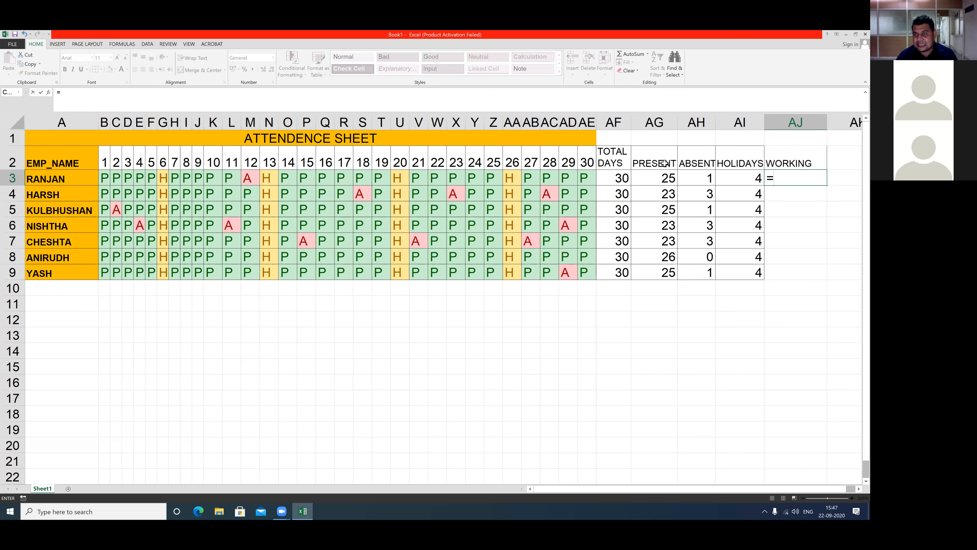
click(645, 178)
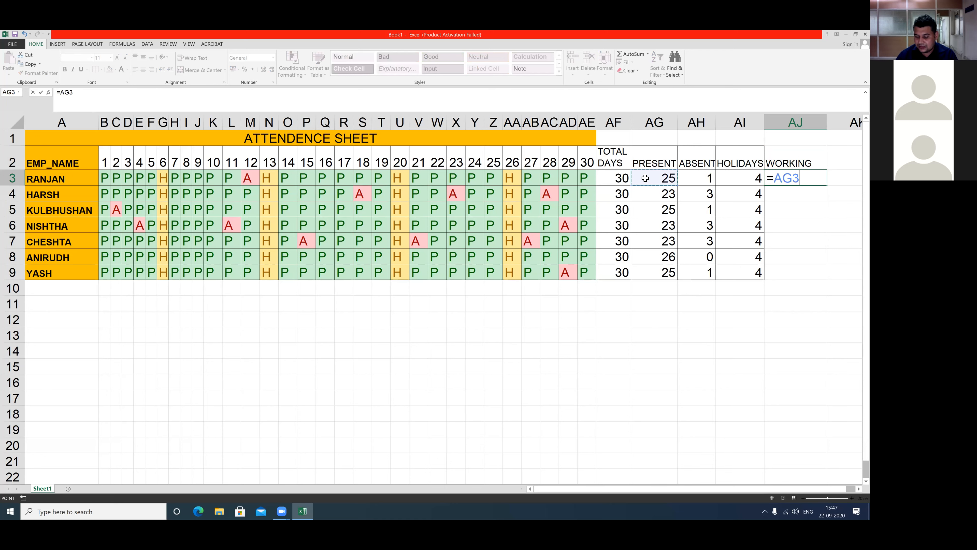
text(+)
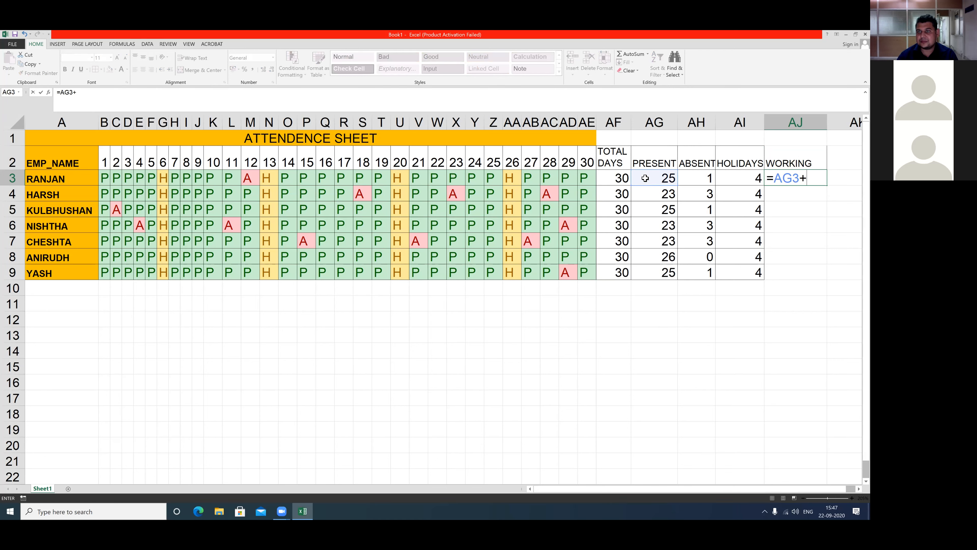
click(733, 180)
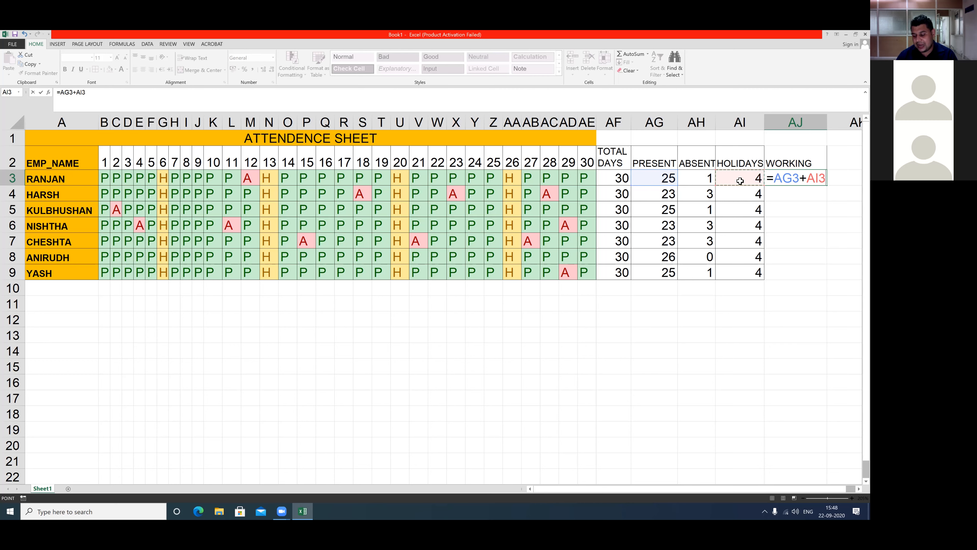
key(Return)
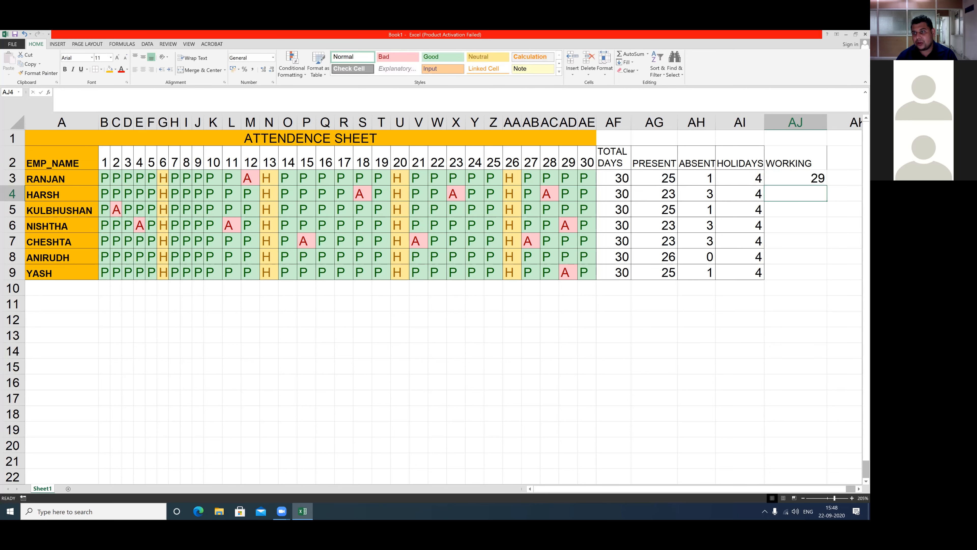
Fill the working-days formula from AJ3 down through AJ9 and narrow column AJ to fit its heading.
key(Up)
drag(827, 185, 827, 280)
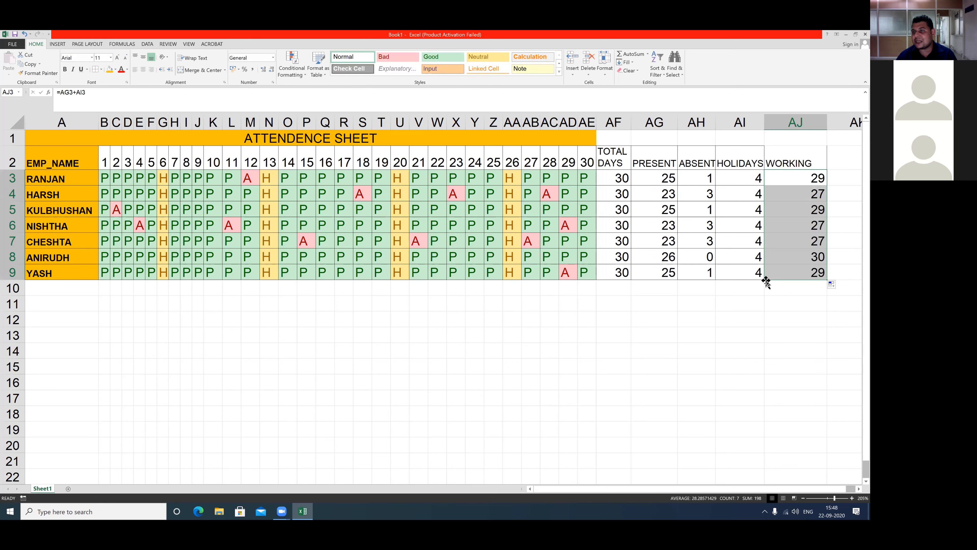
drag(826, 122, 813, 122)
Enter the heading SALARY in AK2, beside the WORKING column.
click(837, 157)
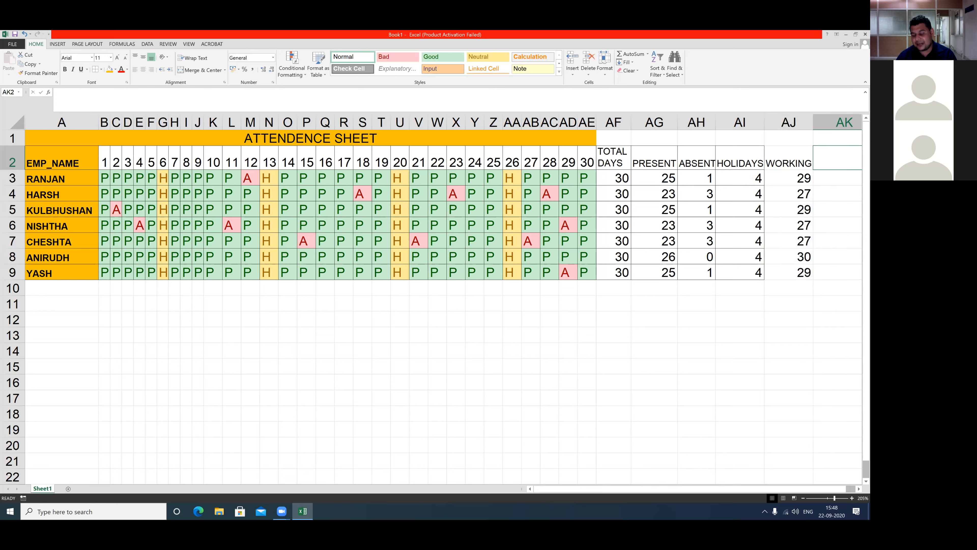
text(SALARY)
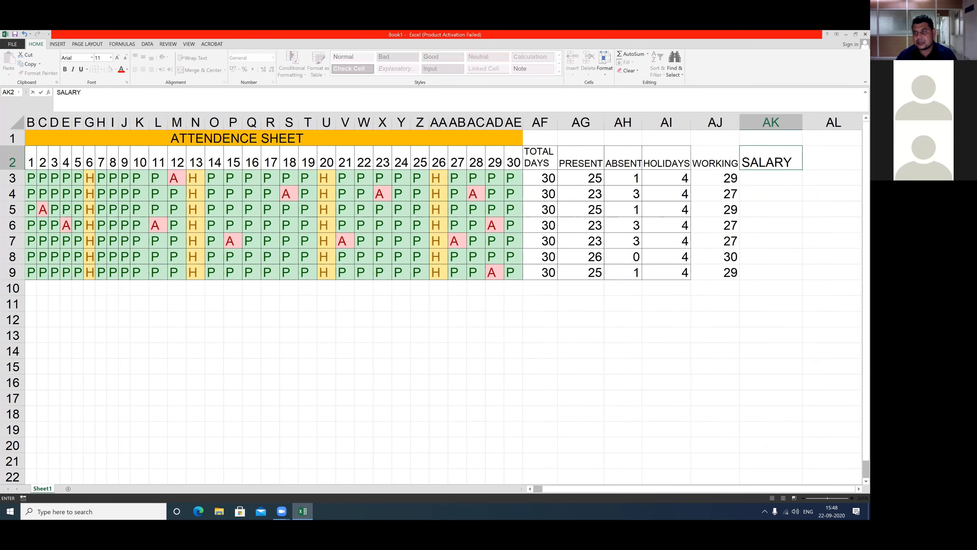
click(765, 180)
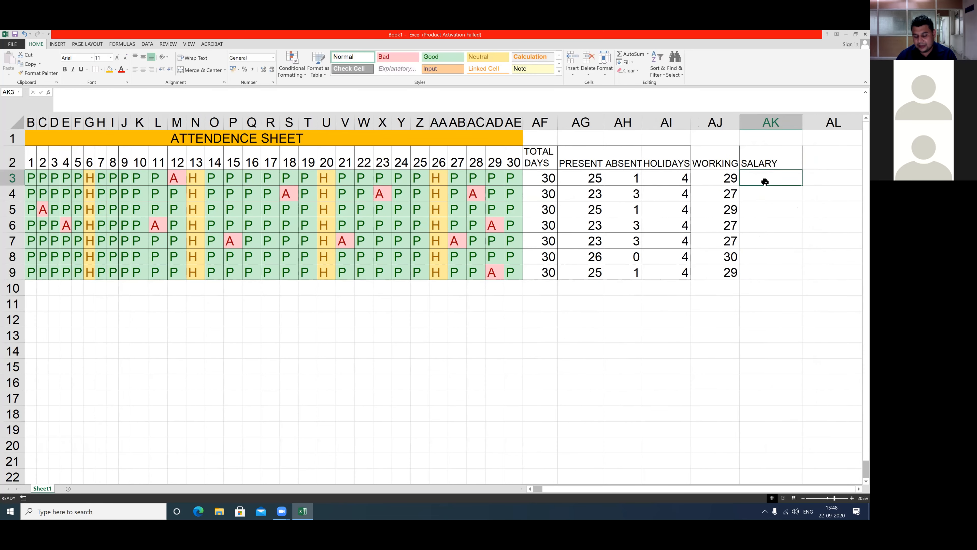
Fill AK3:AK9 with random salaries using the formula =RANDBETWEEN(23000,25000).
drag(765, 181, 765, 274)
text(=R)
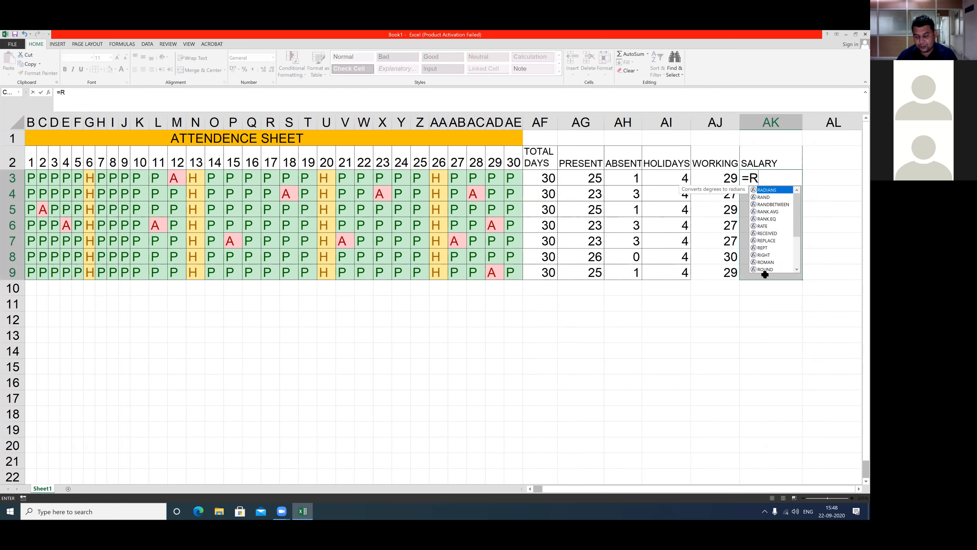
text(AND)
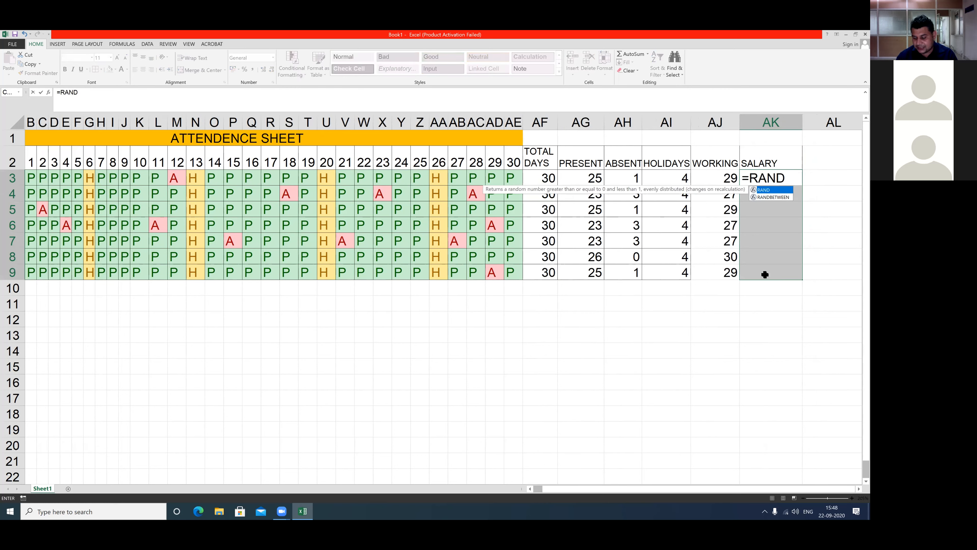
key(Down)
key(Tab)
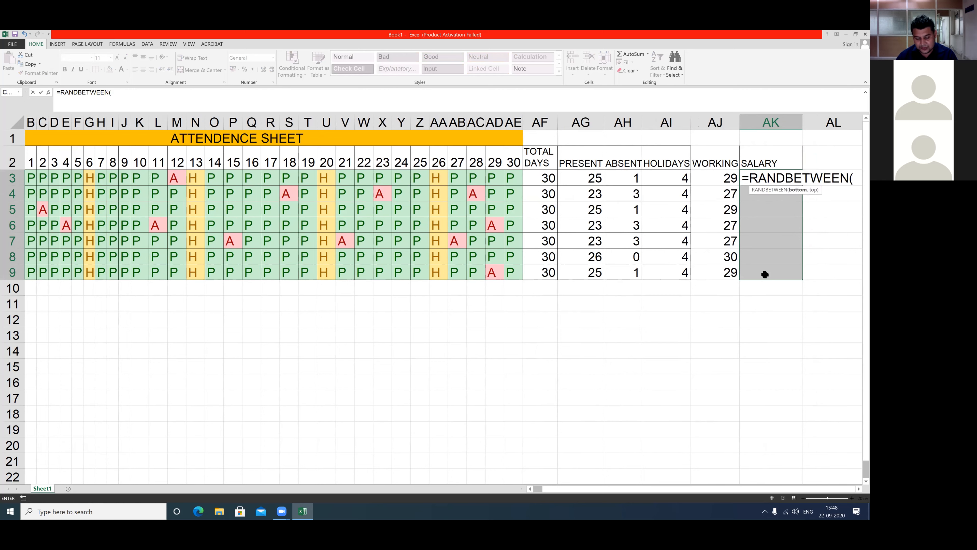
text(23)
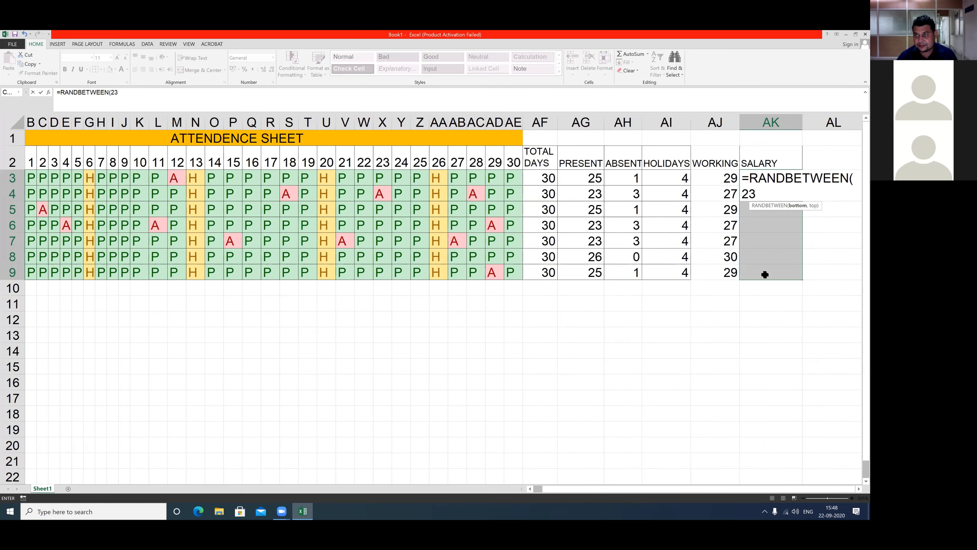
text(000,)
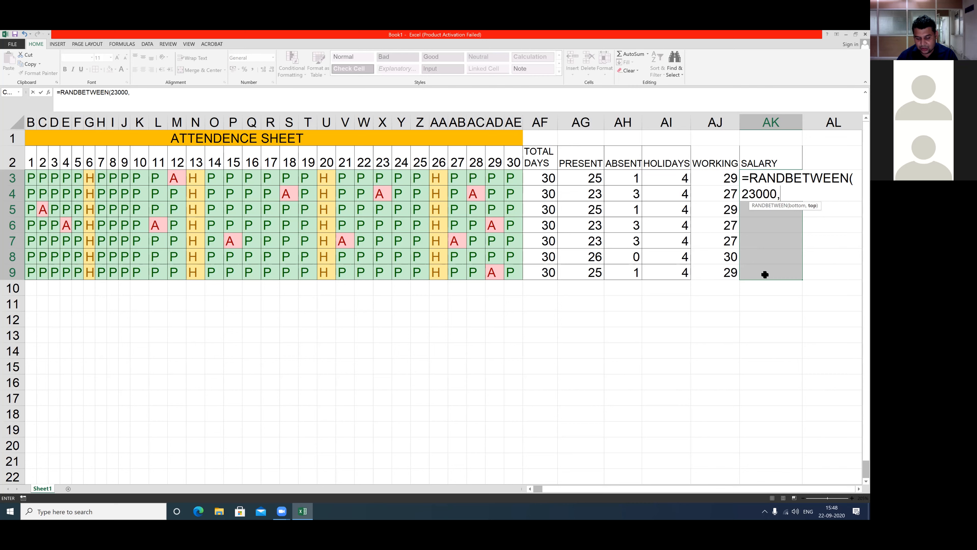
text(25000))
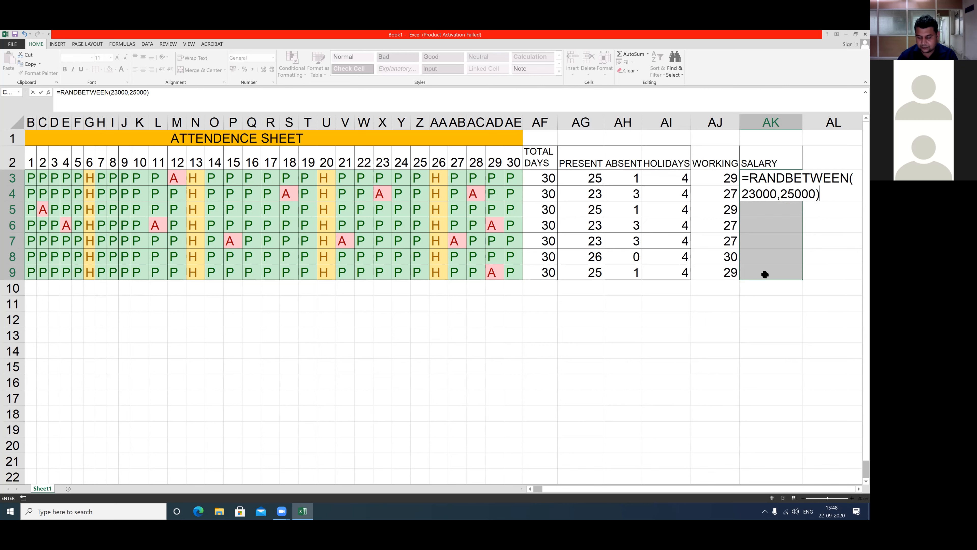
key(ctrl+Return)
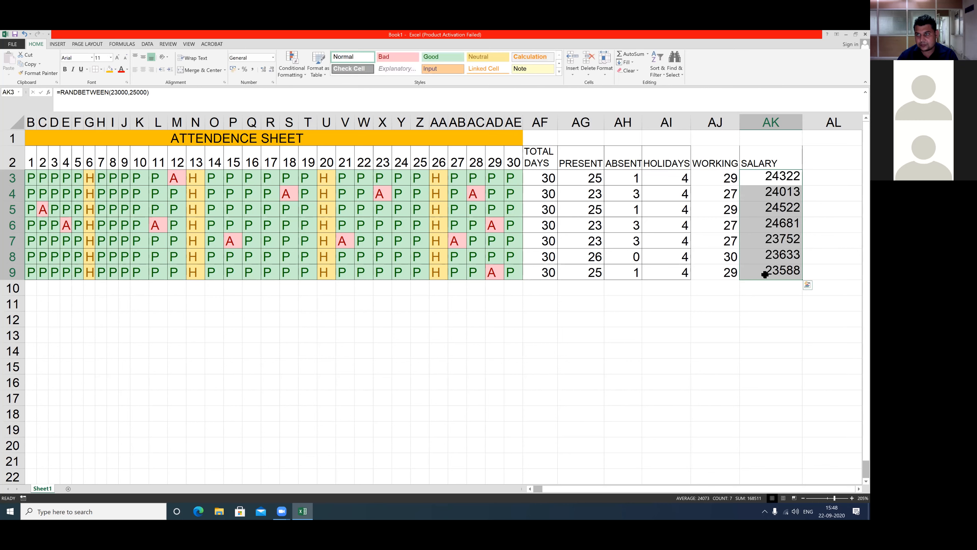
Replace the random salary formulas in AK3:AK9 with their fixed values and narrow column AK to fit.
click(28, 64)
click(8, 71)
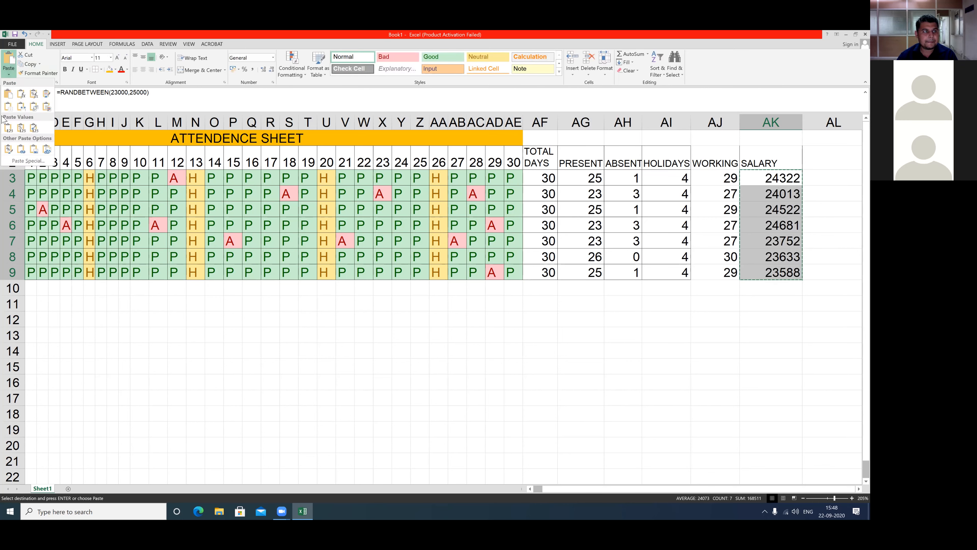
click(9, 127)
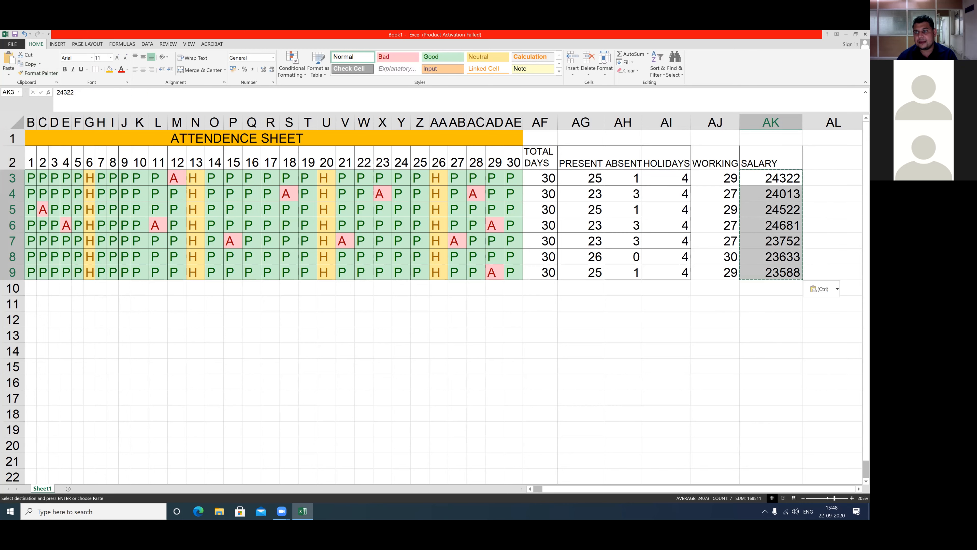
drag(803, 122, 766, 130)
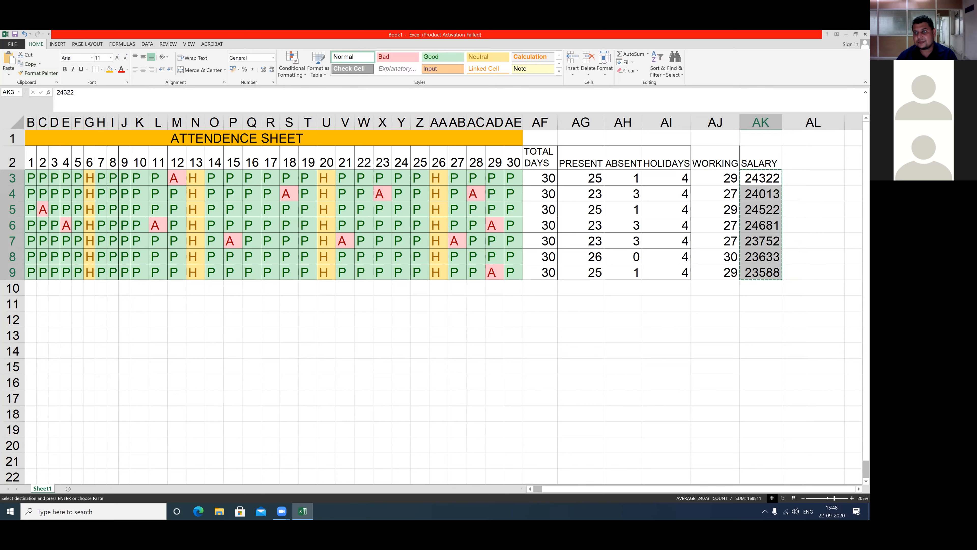
Clear the copy selection and enter the heading PERDAY in AL2, beside the SALARY column.
click(804, 158)
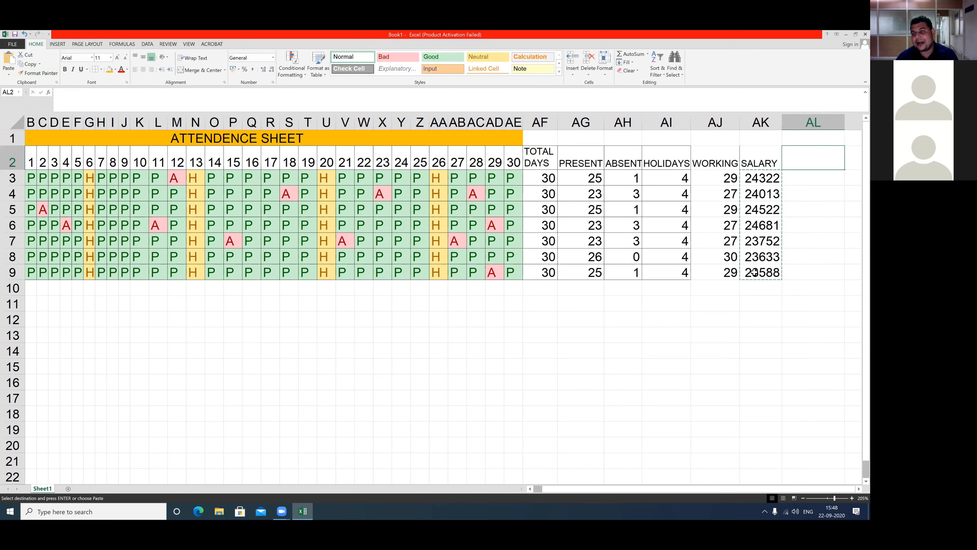
click(713, 290)
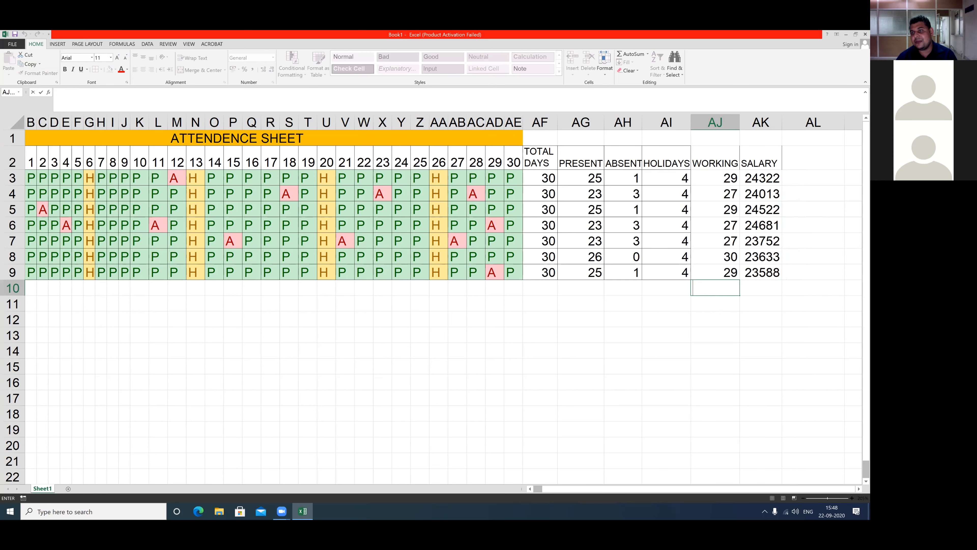
click(813, 158)
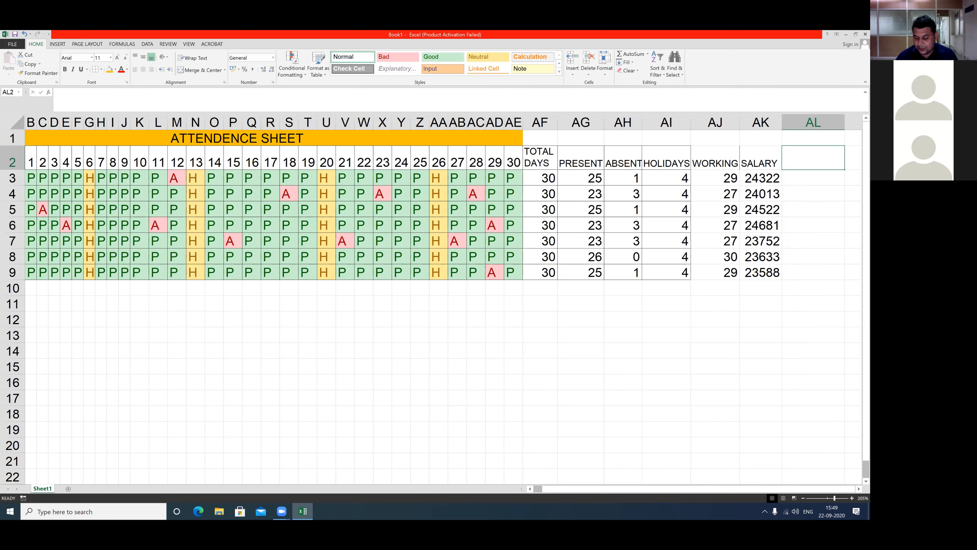
text(PER)
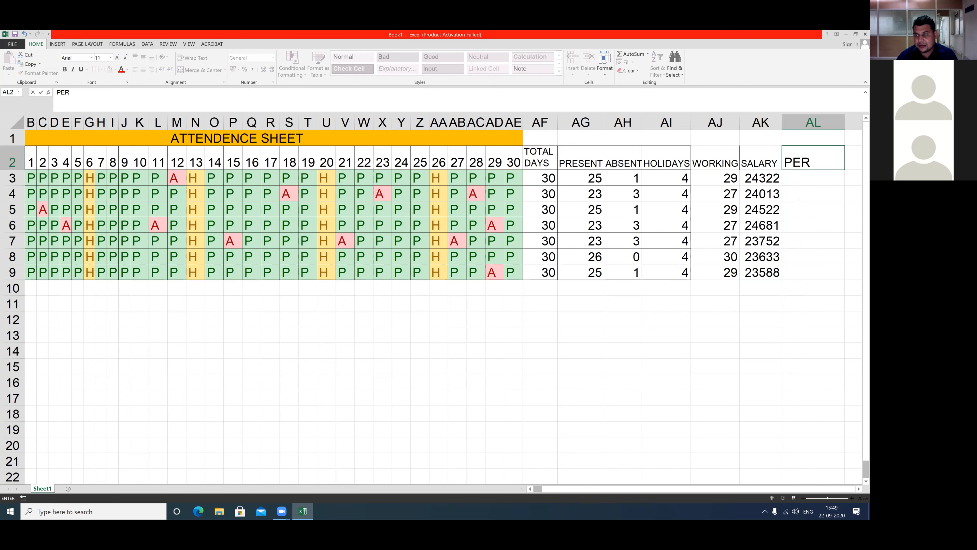
text(DAY)
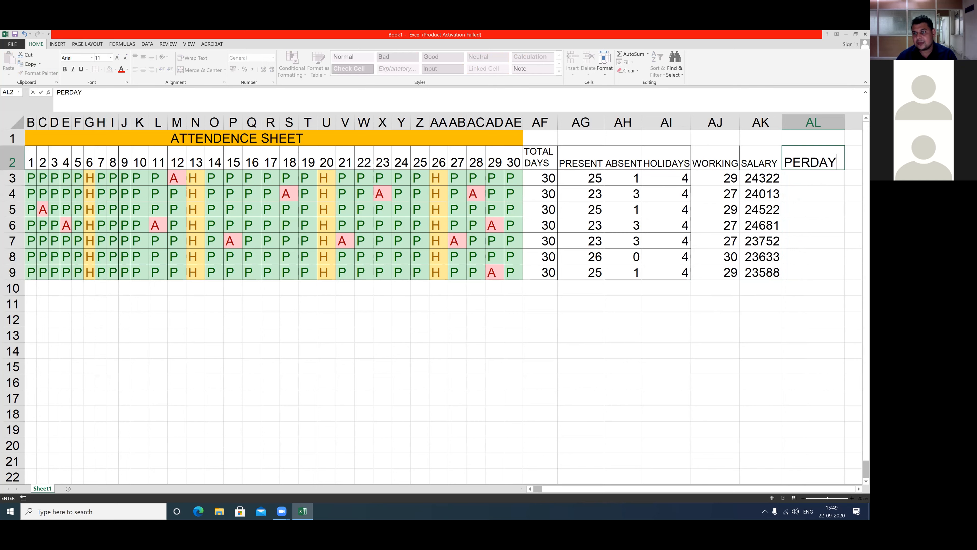
key(Return)
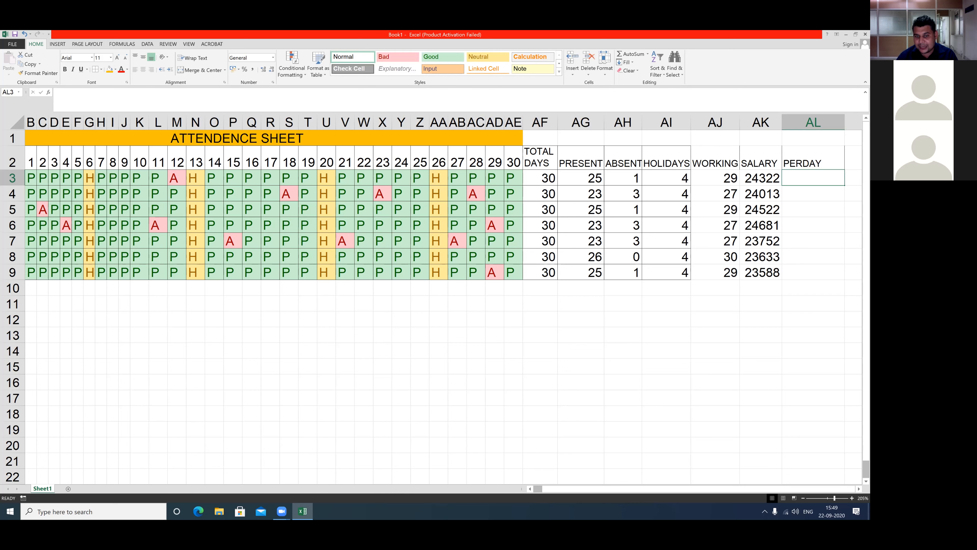
Enter the formula =AK3/AF3 in AL3 to divide the first employee's salary by total days, and select that cell.
text(=)
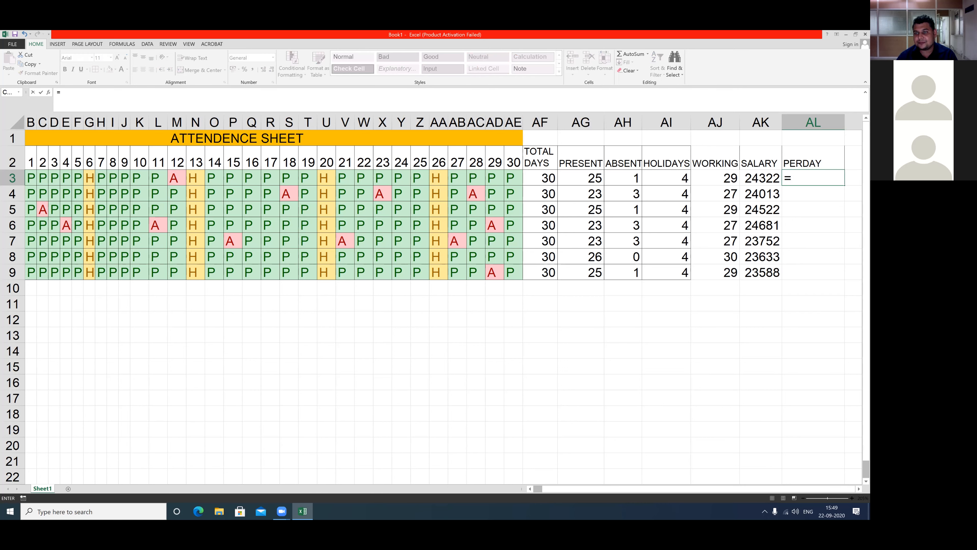
click(751, 184)
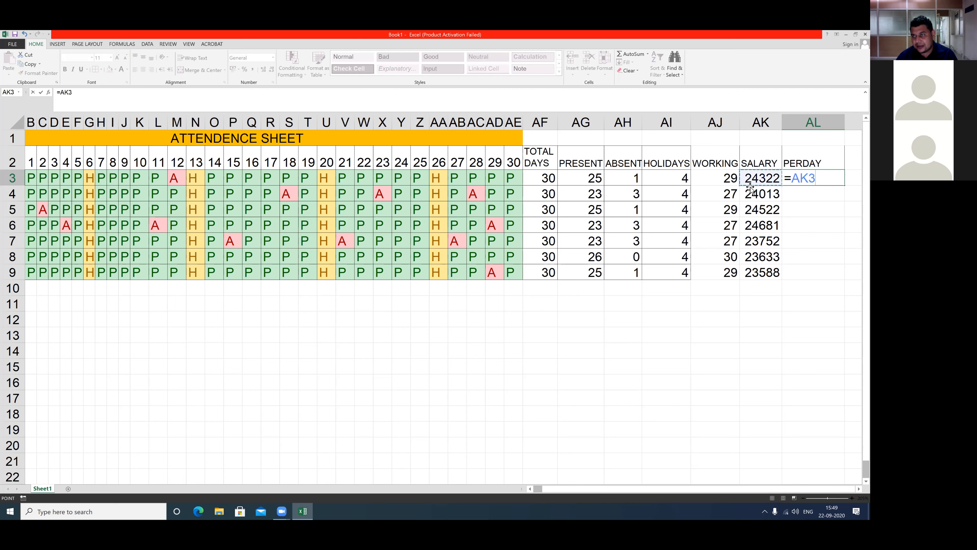
text(/)
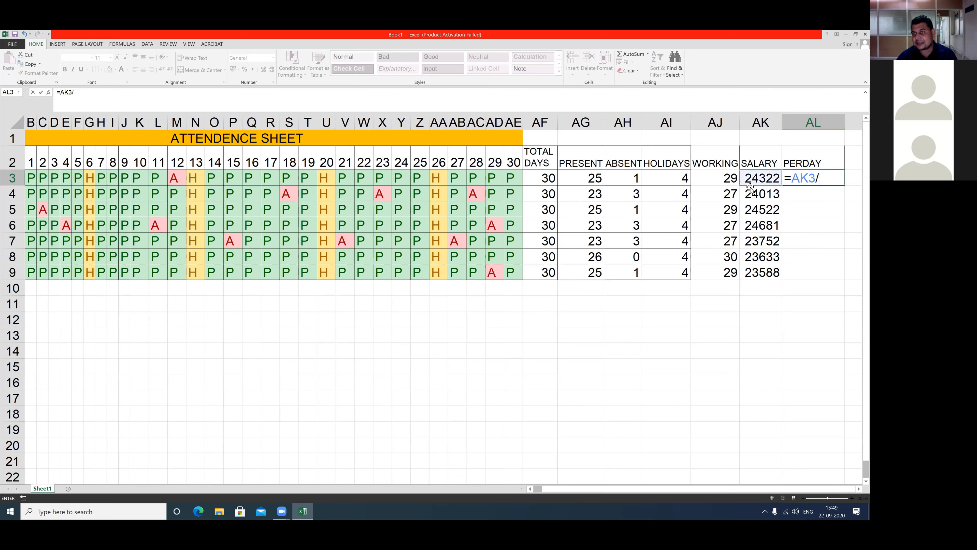
click(539, 178)
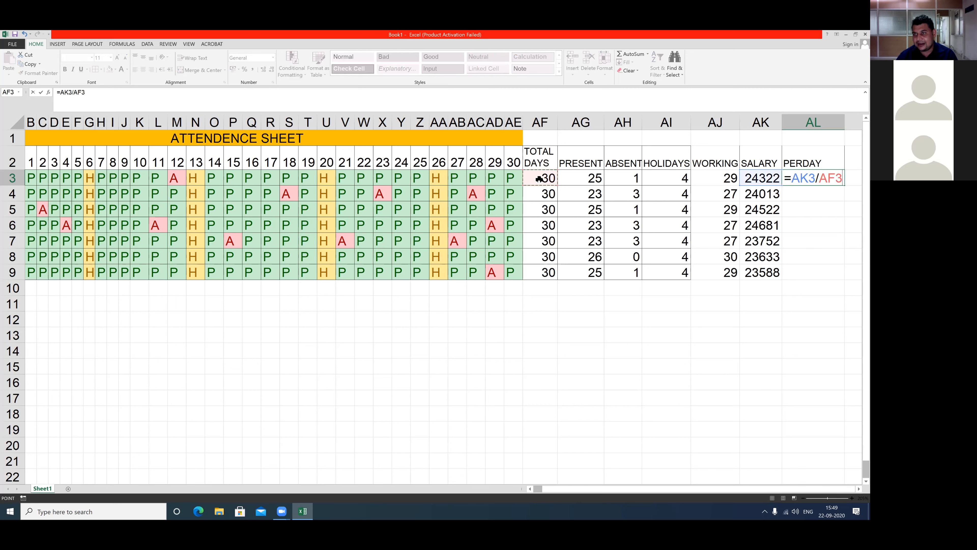
key(Return)
key(Up)
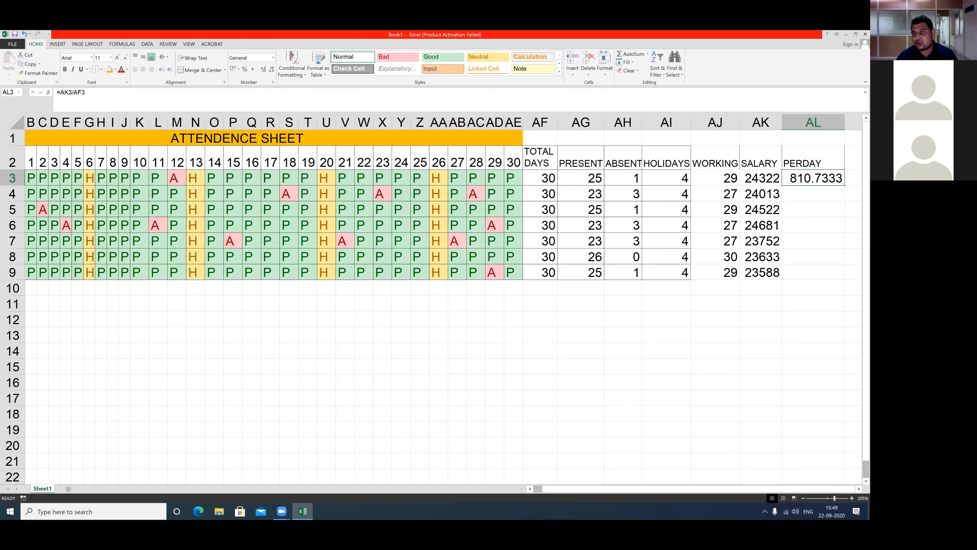
Fill the per-day salary formula from AL3 down through AL9.
key(shift+Down)
key(shift+Down)
key(shift+Down)
key(shift+Down)
key(shift+Down)
key(shift+Down)
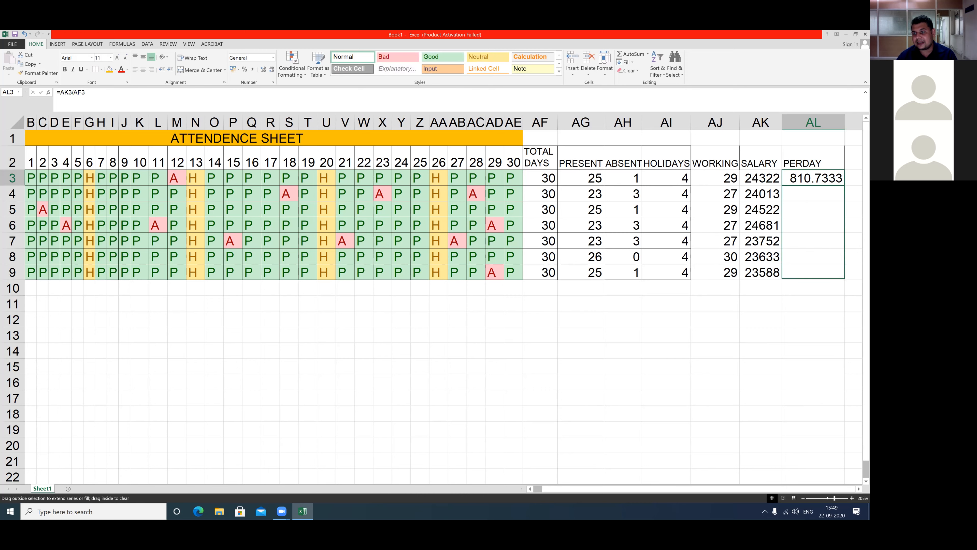
key(ctrl+d)
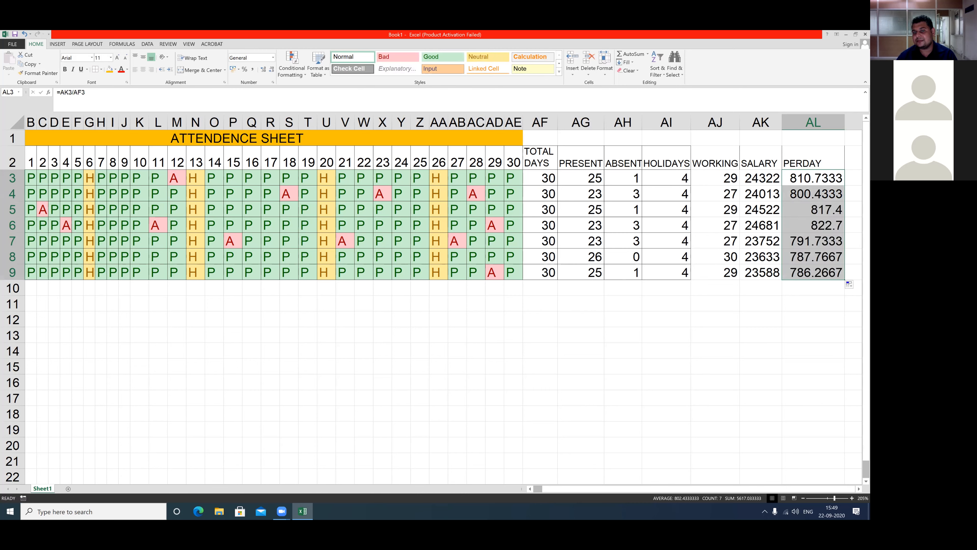
Examine the cell references of the per-day salary formula in AL3.
key(shift+Up)
key(shift+Up)
key(shift+Up)
key(shift+Up)
key(shift+Up)
key(shift+Up)
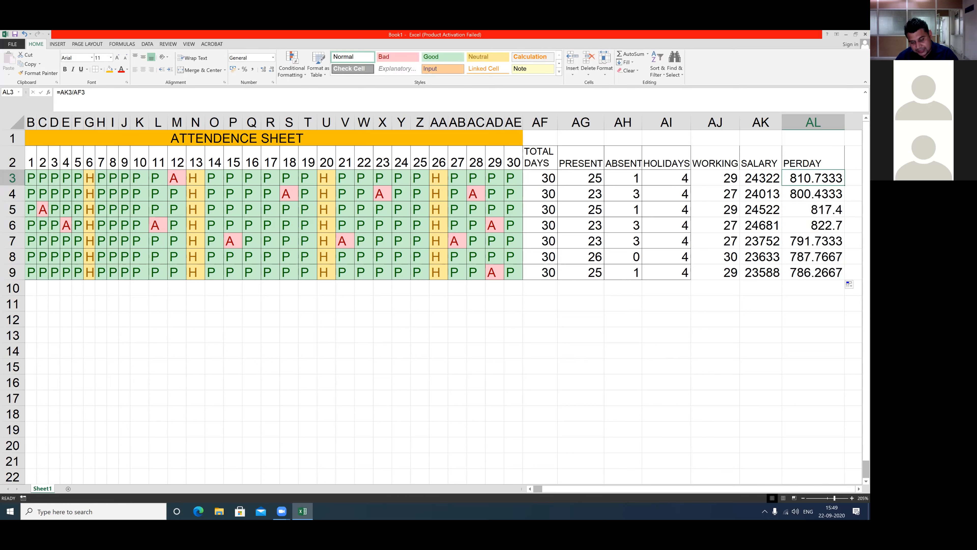
key(F2)
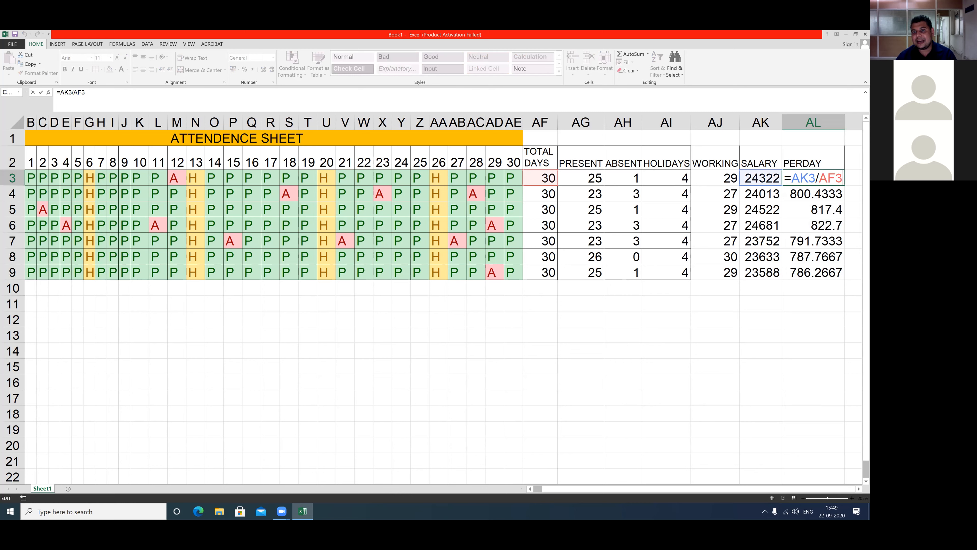
key(Return)
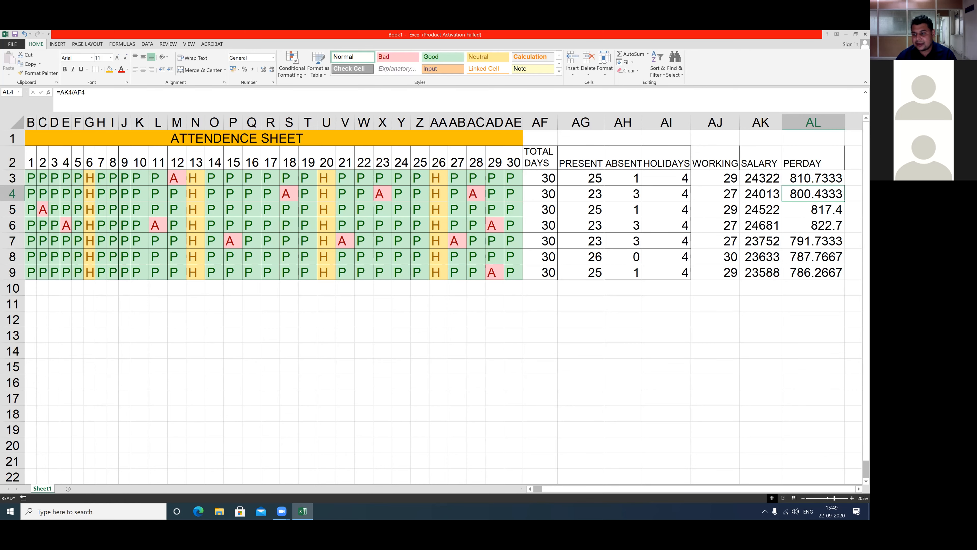
Enter the heading PAID SALARY in AM2, beside the PERDAY column.
scroll(444, 197, right, 8)
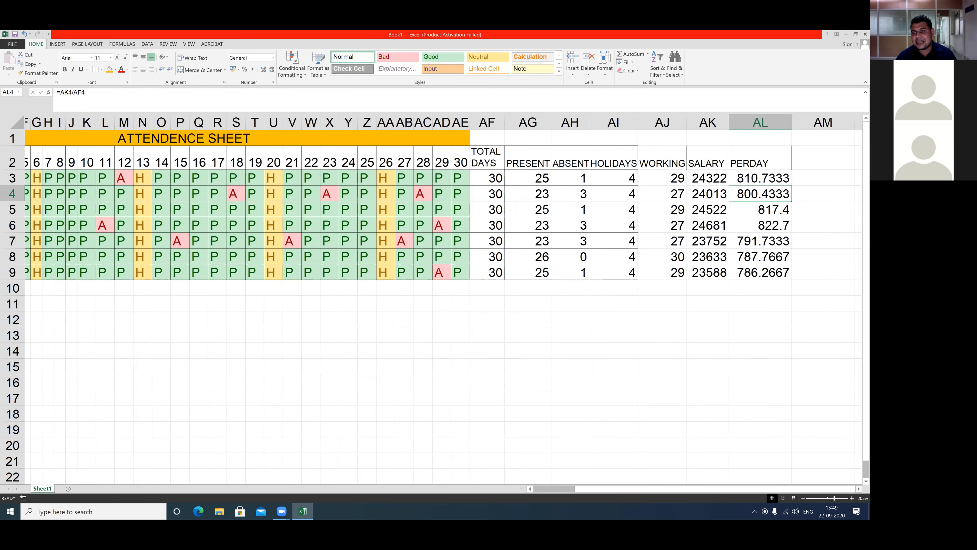
scroll(444, 197, right, 2)
click(734, 159)
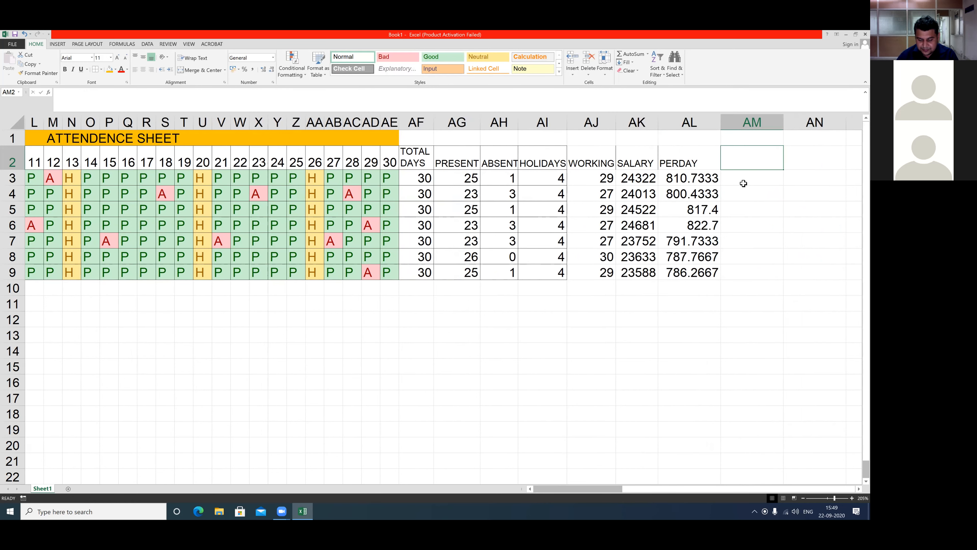
text(PAID)
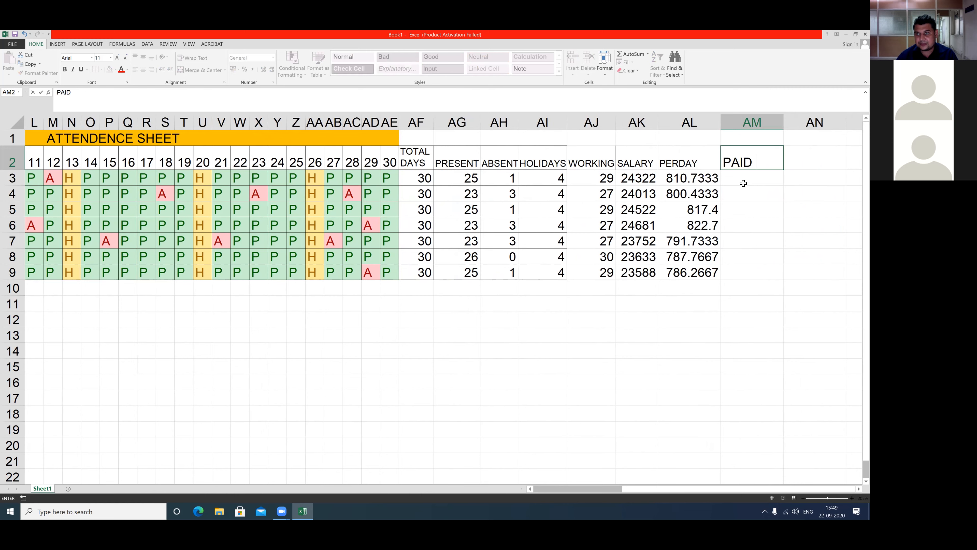
text( SALARY)
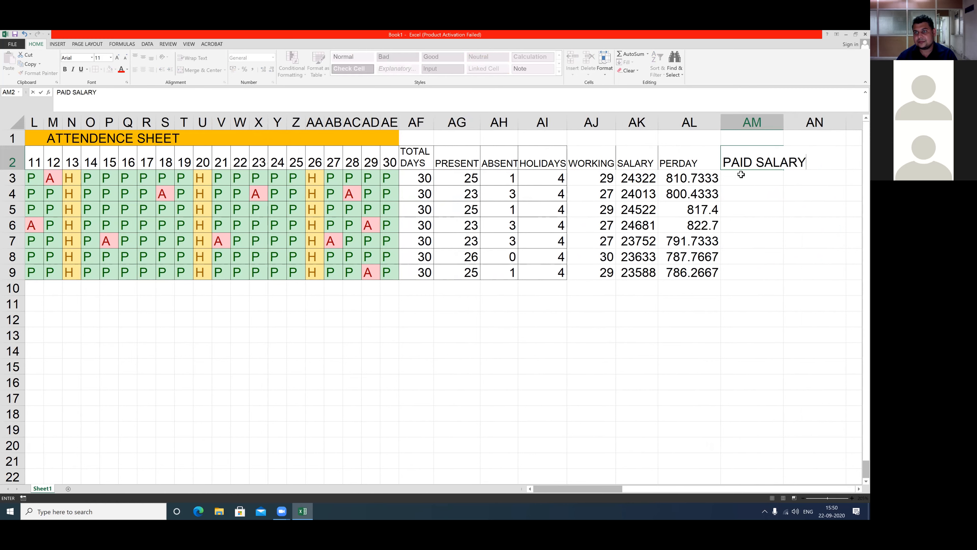
key(Return)
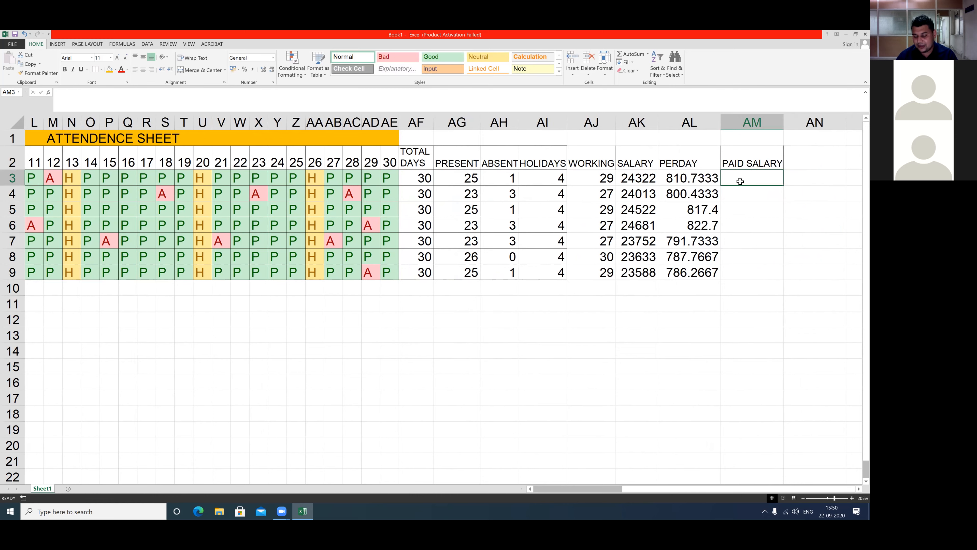
Enter the formula =AL3*AJ3 in AM3 to multiply per-day pay by working days, and fill it down through AM9.
text(=)
click(679, 180)
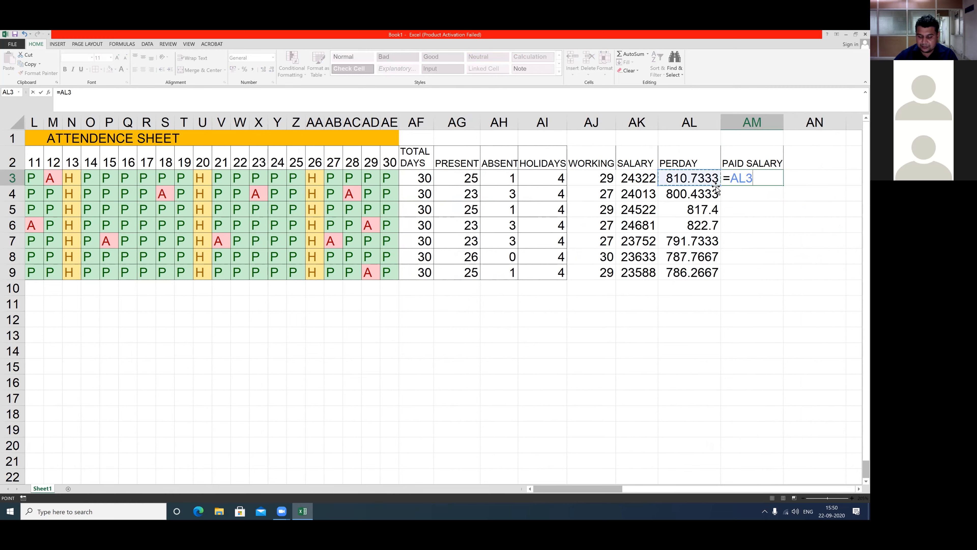
text(*)
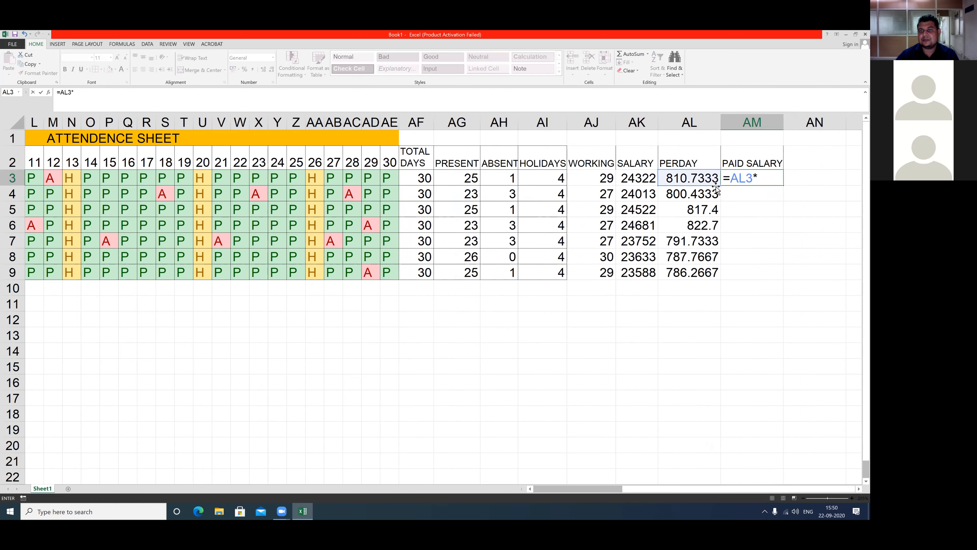
click(584, 176)
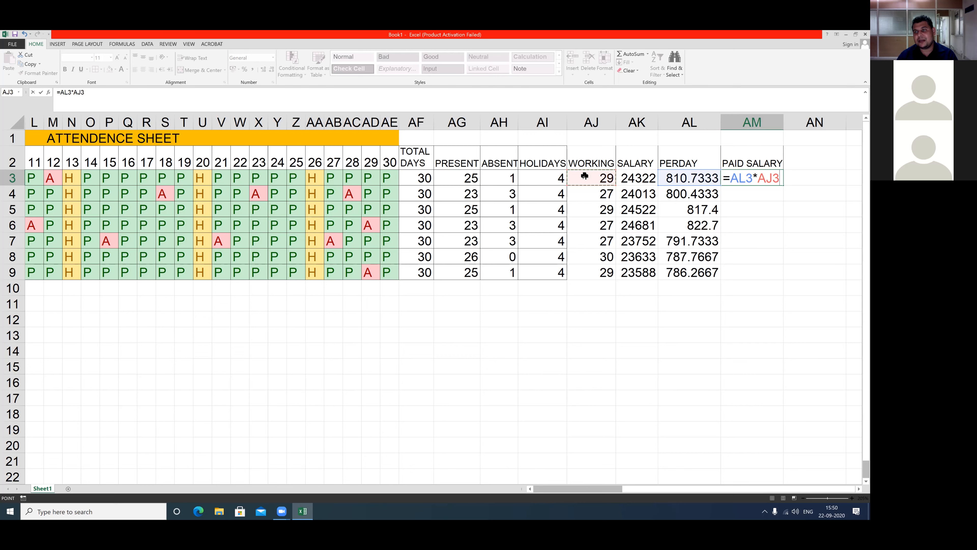
key(Return)
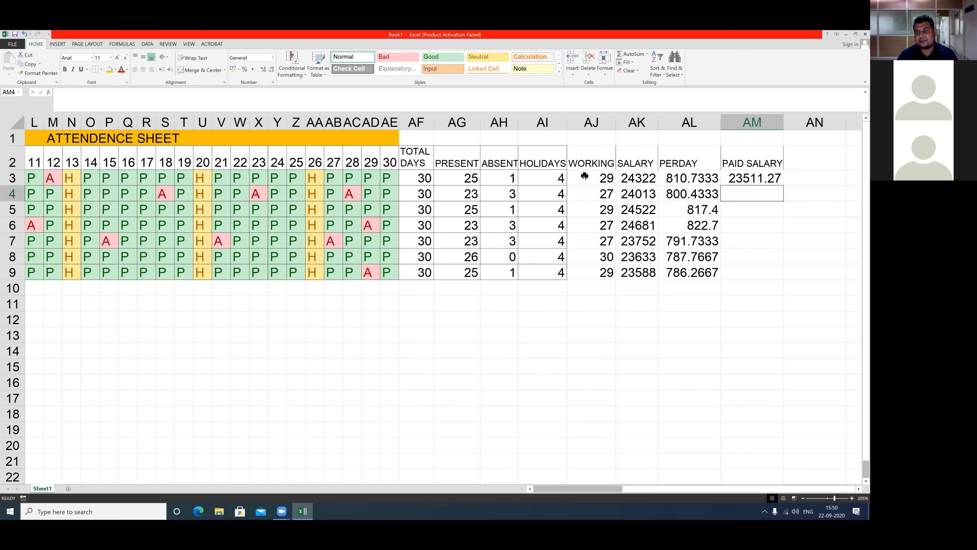
click(755, 178)
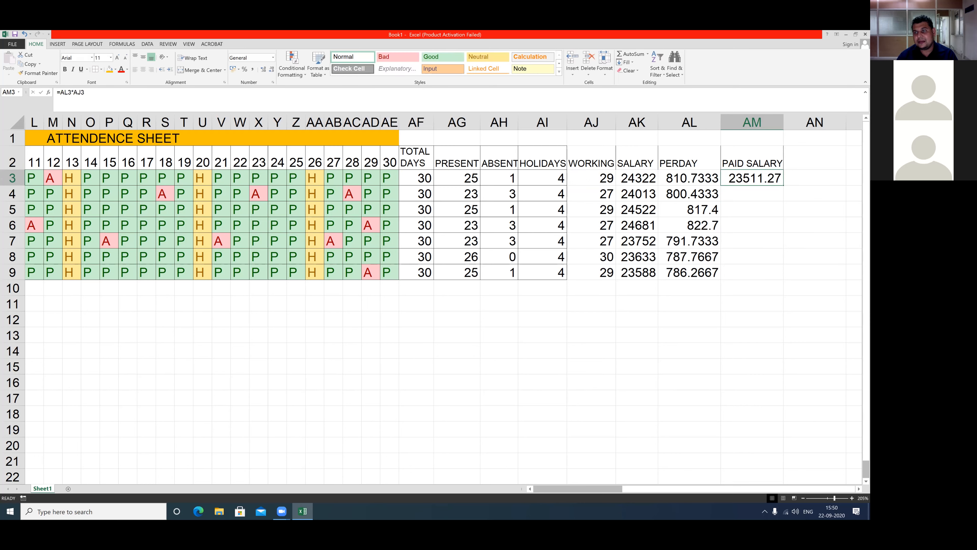
drag(784, 185, 754, 277)
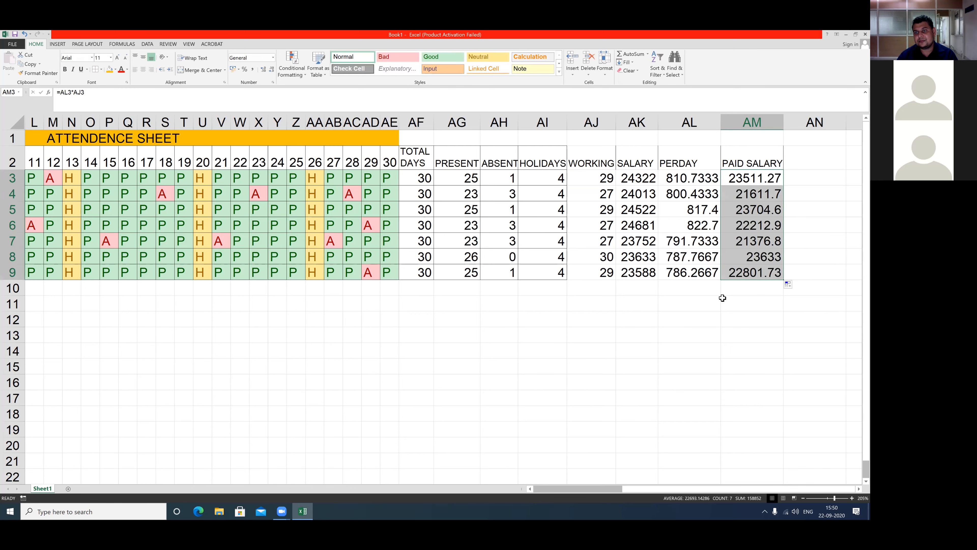
Enter the explanatory note SALARY/TOTAL DAYS=PERDAY SALARY in AL11, below the salary table.
click(675, 309)
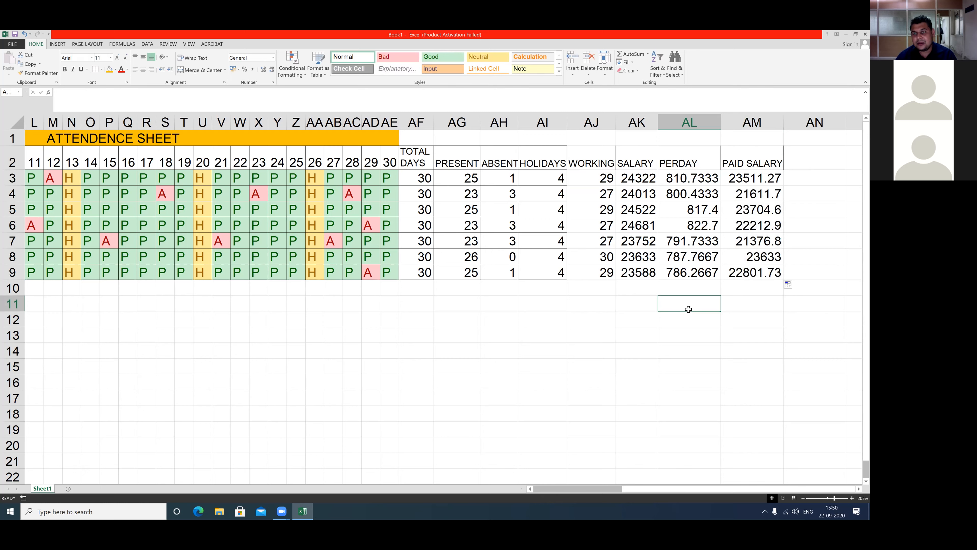
click(273, 58)
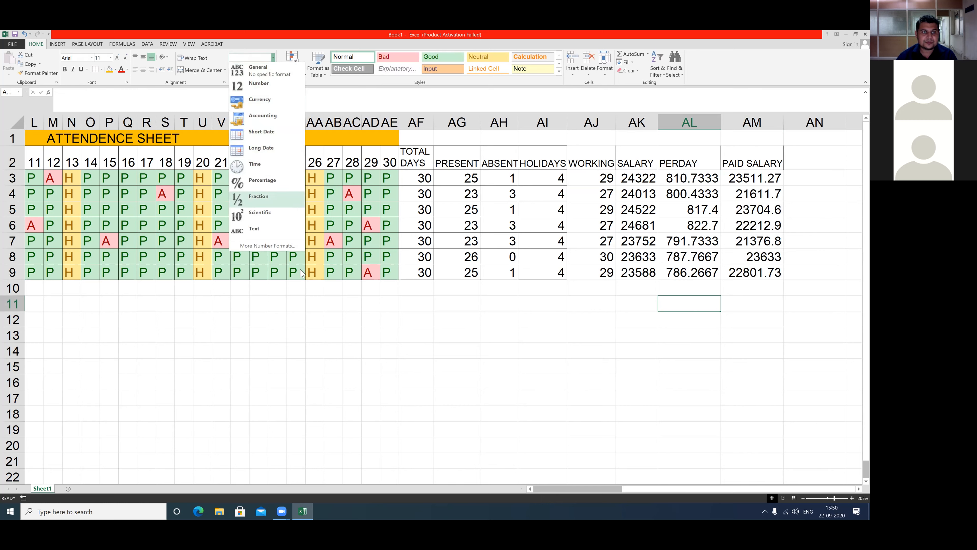
click(312, 308)
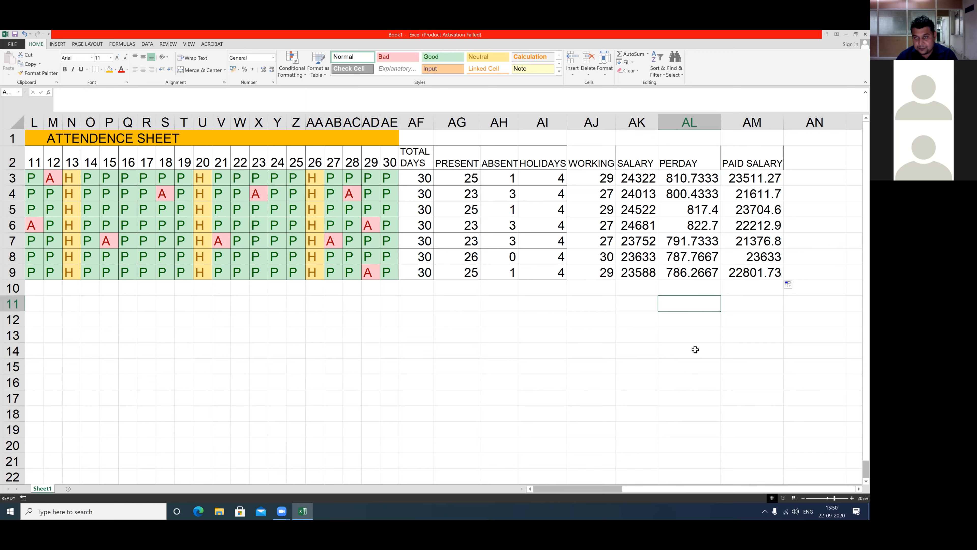
text(SALARY)
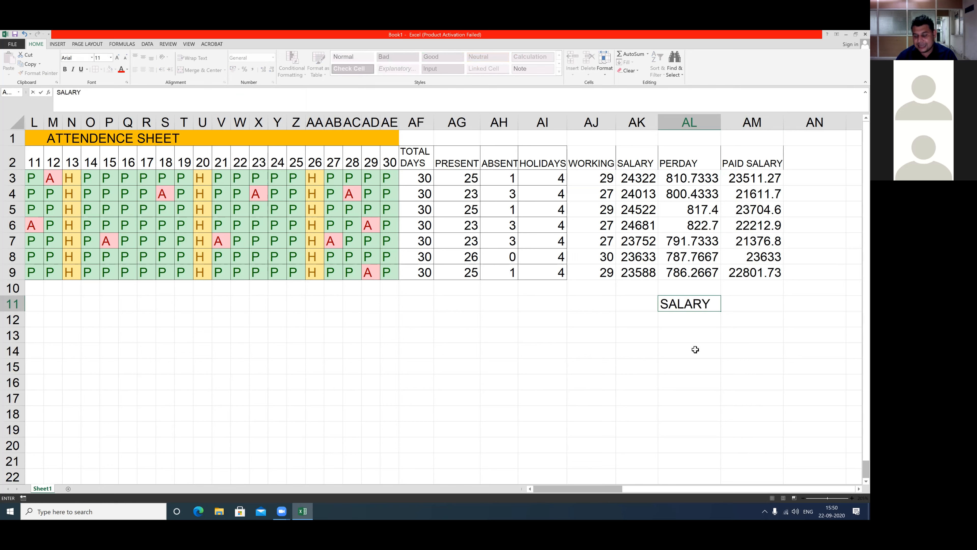
text(/)
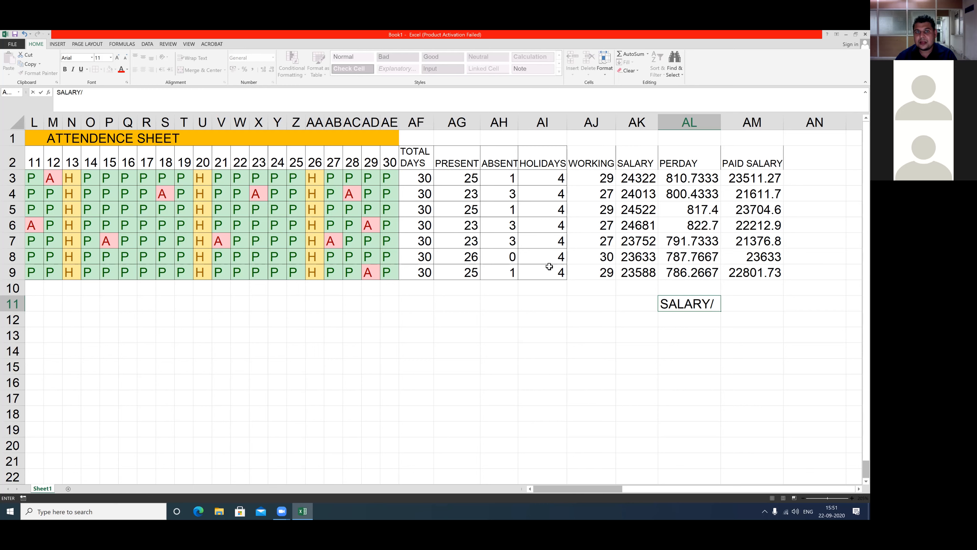
text(TO)
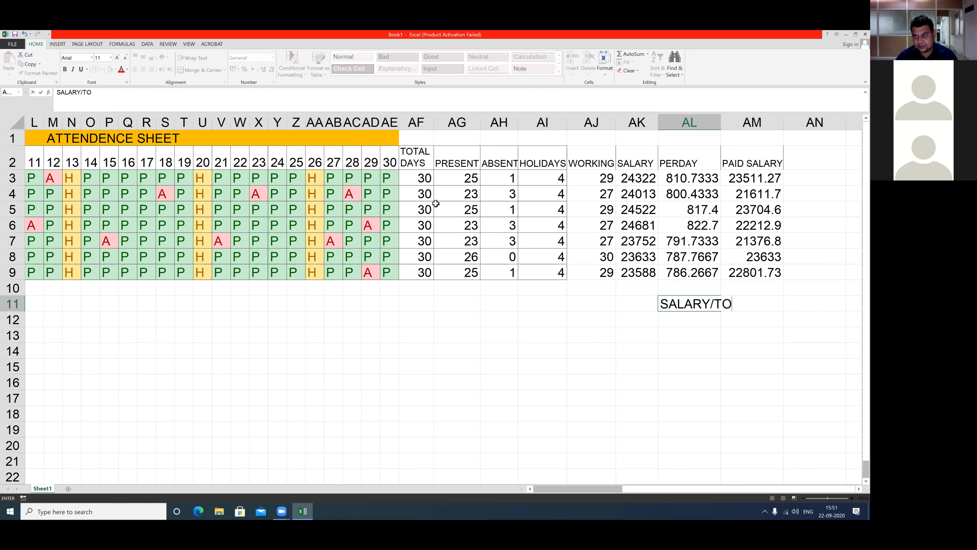
text(TAL DAYS)
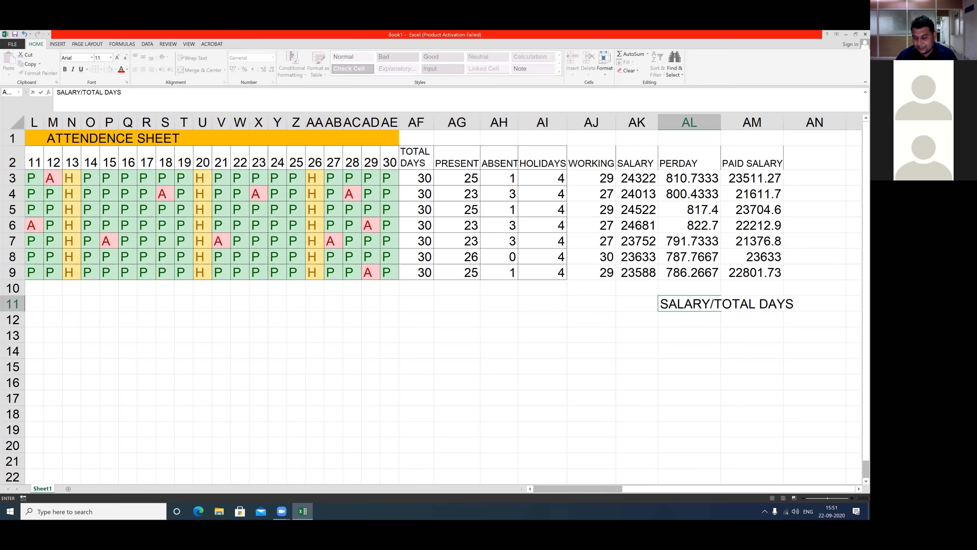
text(=)
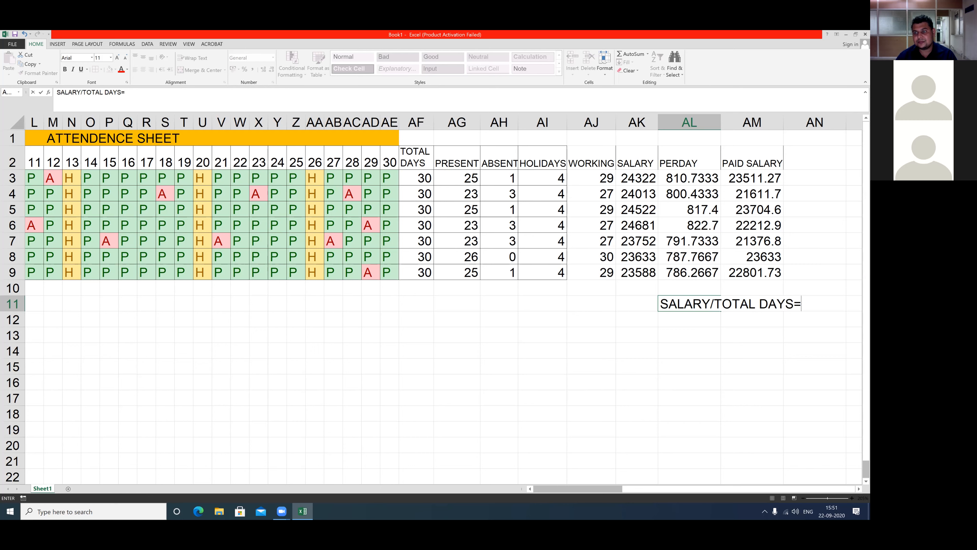
text(PERDAY)
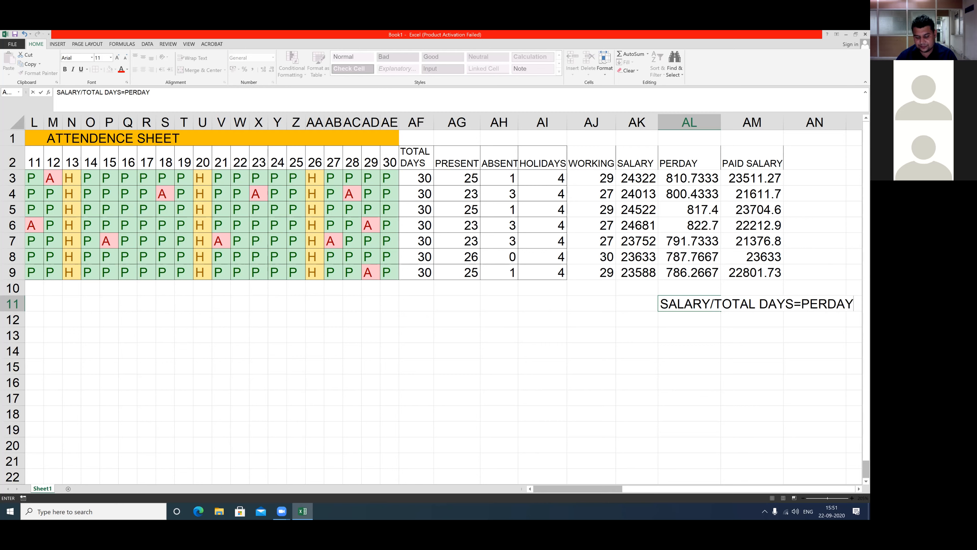
text( SALAR)
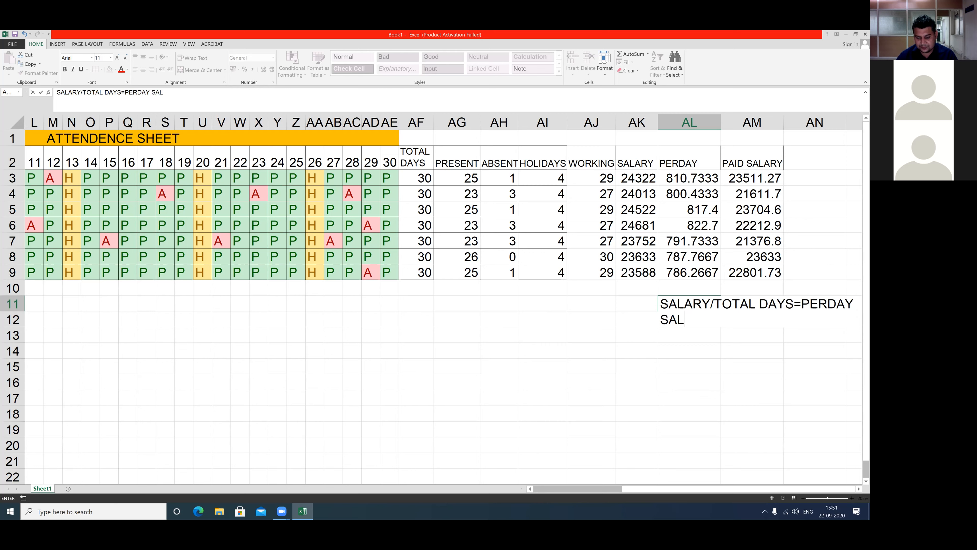
text(Y)
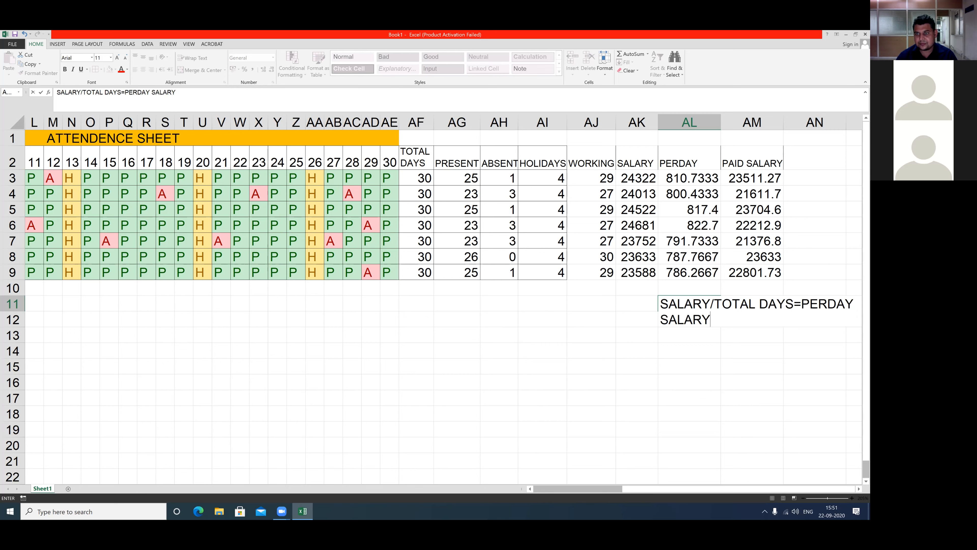
click(664, 355)
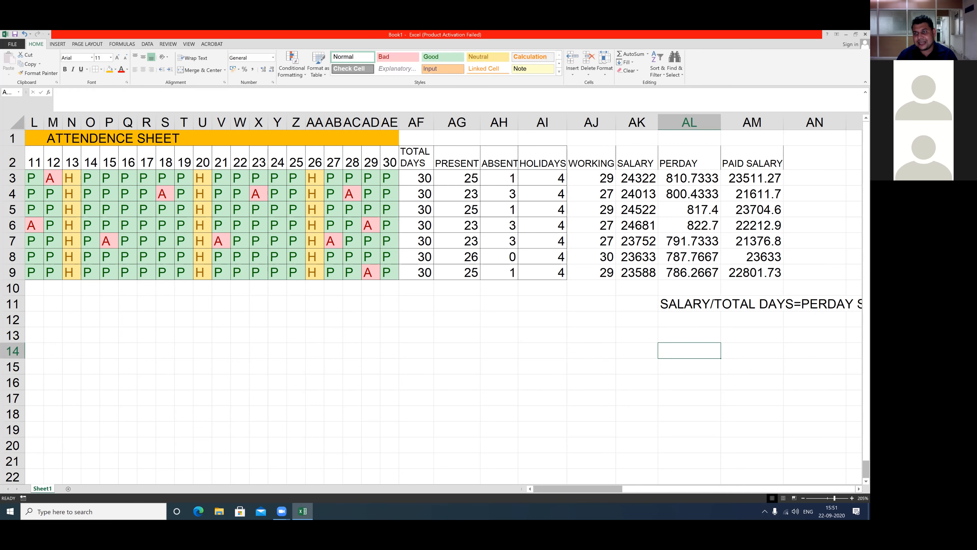
Enter the explanatory note PERDAY*WORKING=PAID SALARY in AL14.
scroll(638, 359, right, 3)
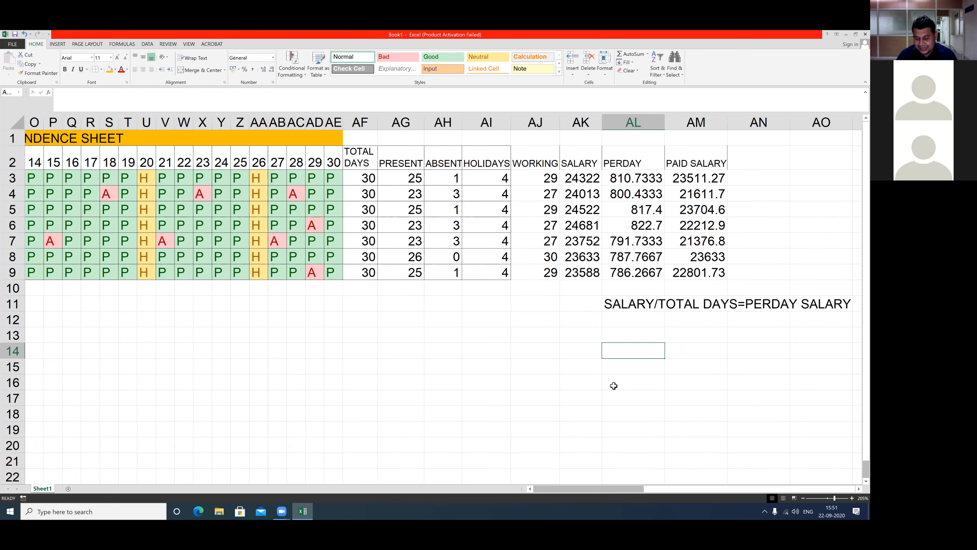
text(PA)
key(BackSpace)
key(BackSpace)
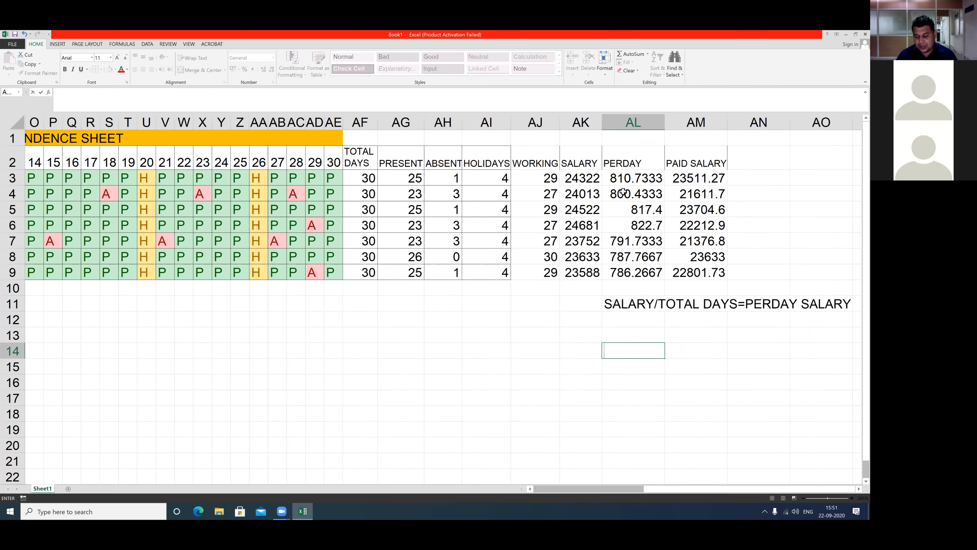
text(PERDAY)
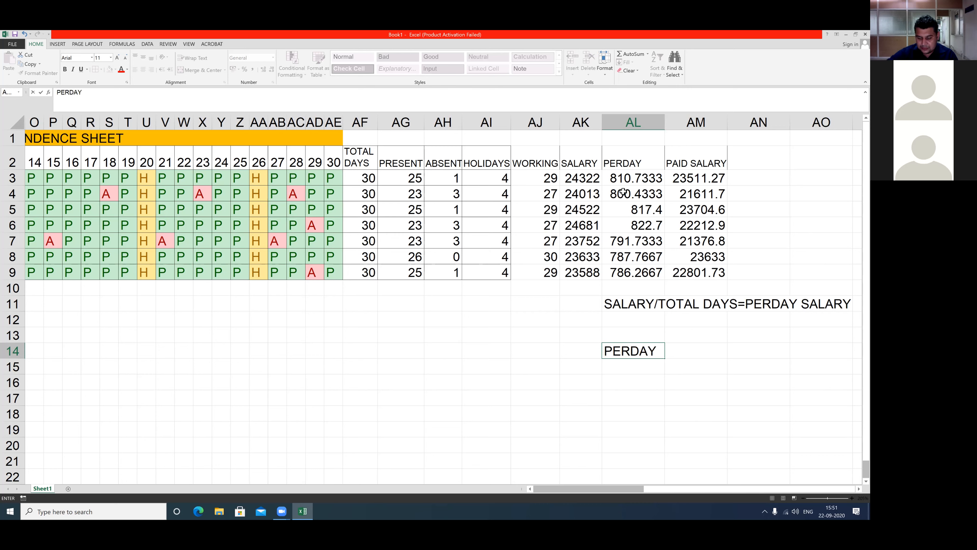
text(*)
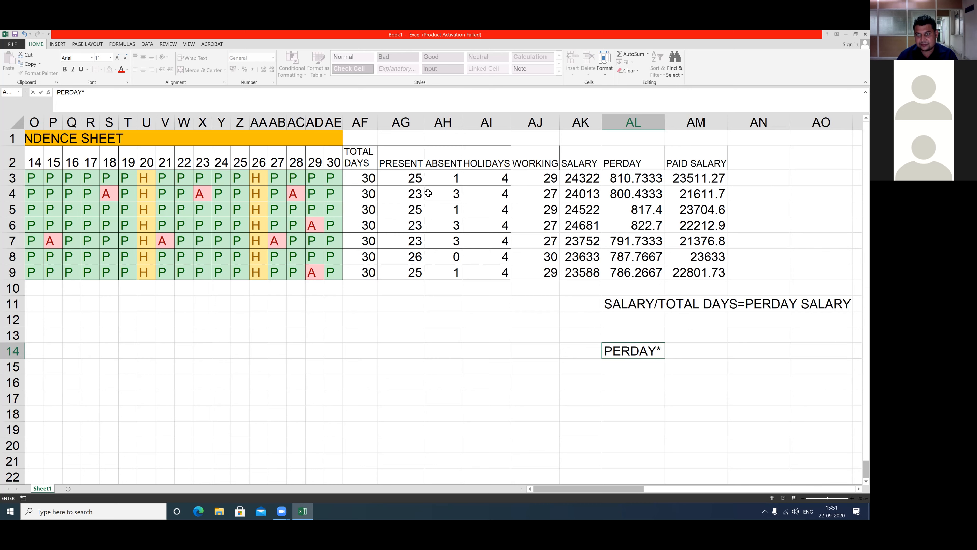
text(WORKI)
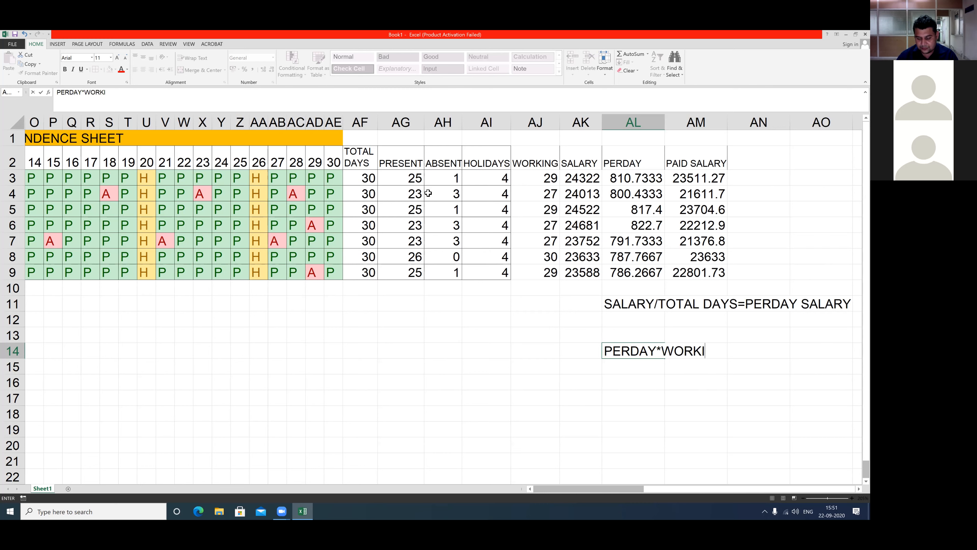
text(NG=)
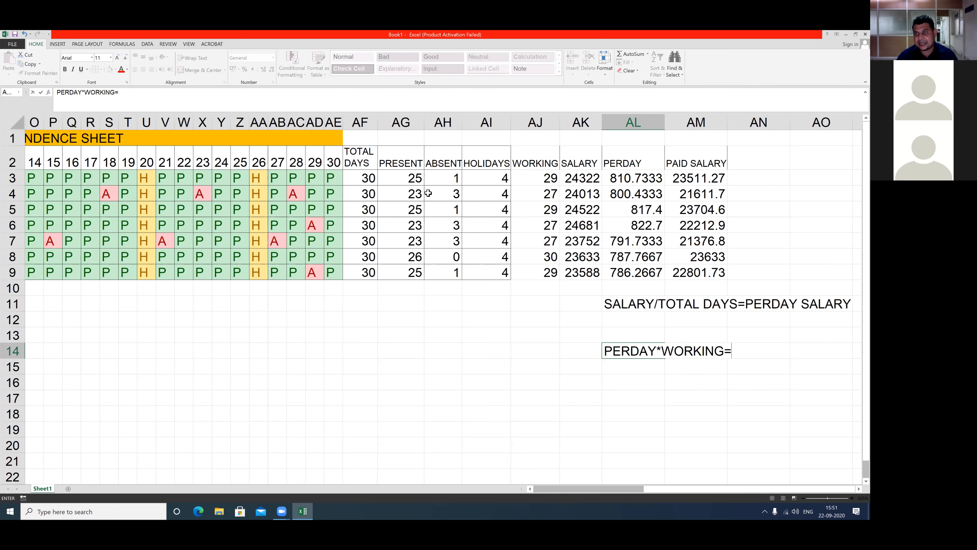
text(PAI)
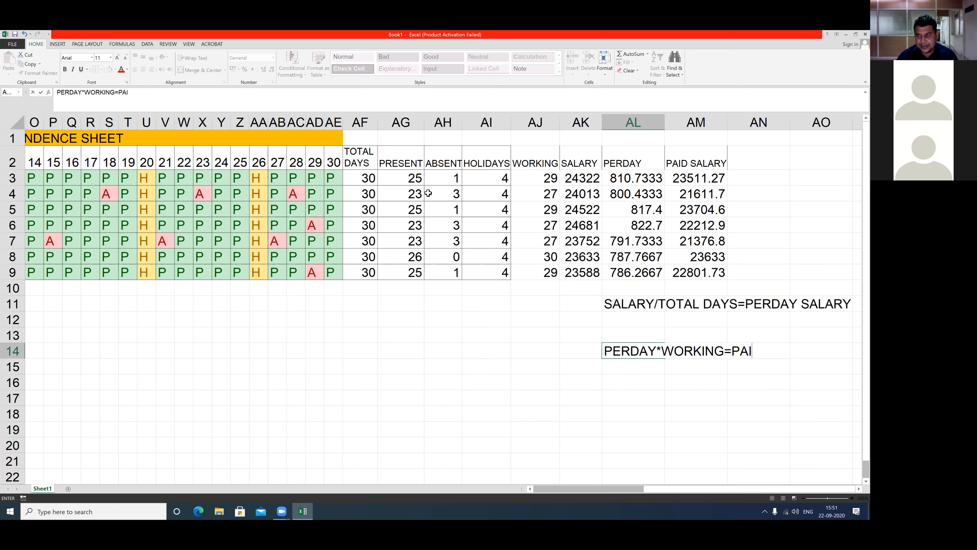
text(D SALARY)
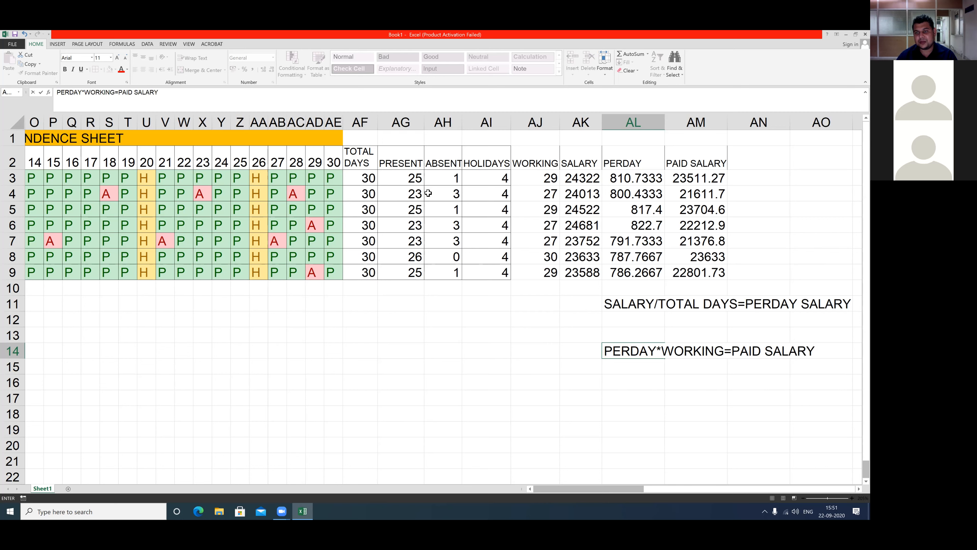
click(591, 303)
click(562, 349)
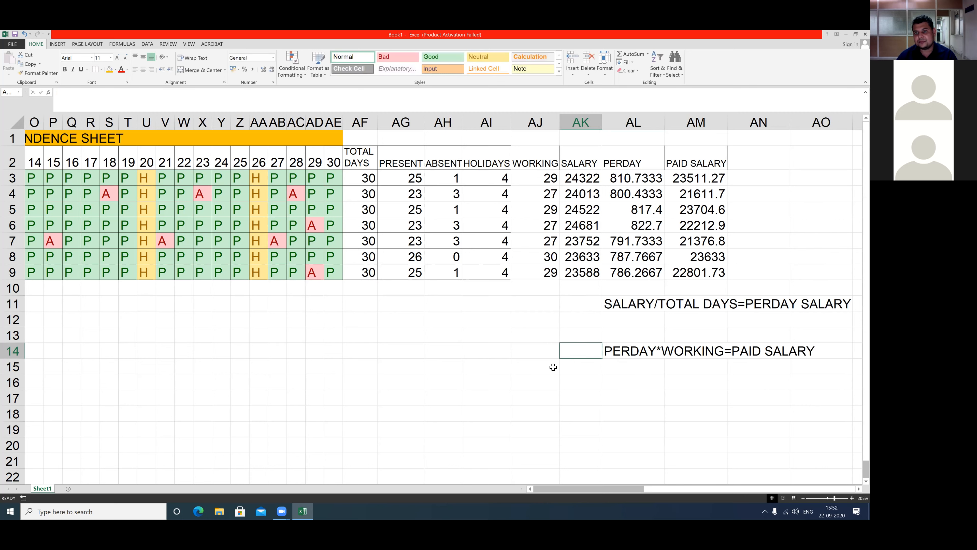
Fill the block AL11:AO14 around the two formula notes with the orange colour of the sheet title.
click(614, 304)
drag(614, 305, 831, 352)
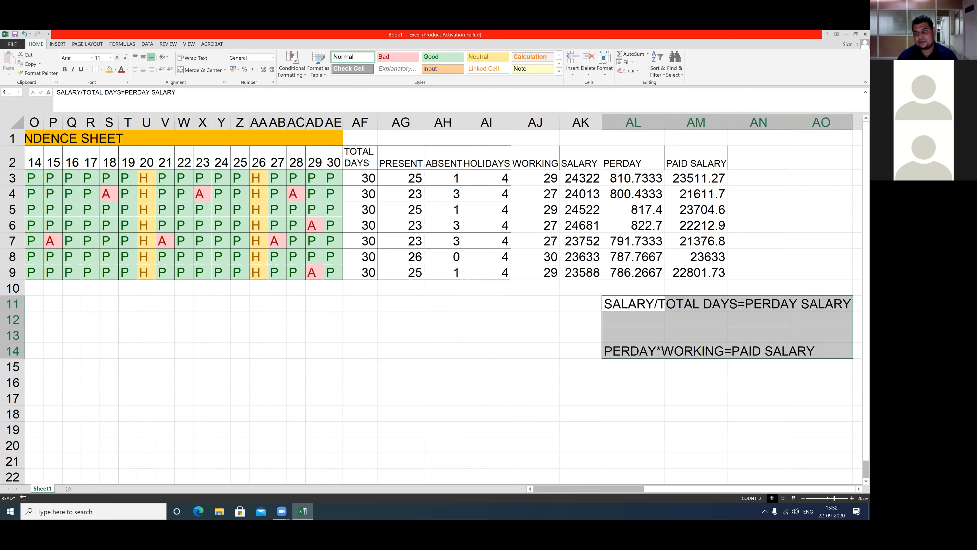
click(109, 70)
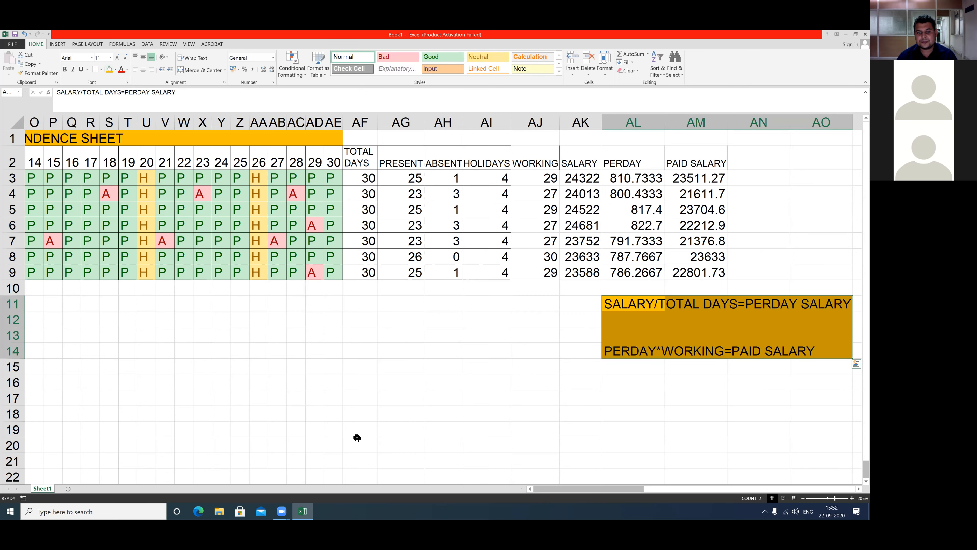